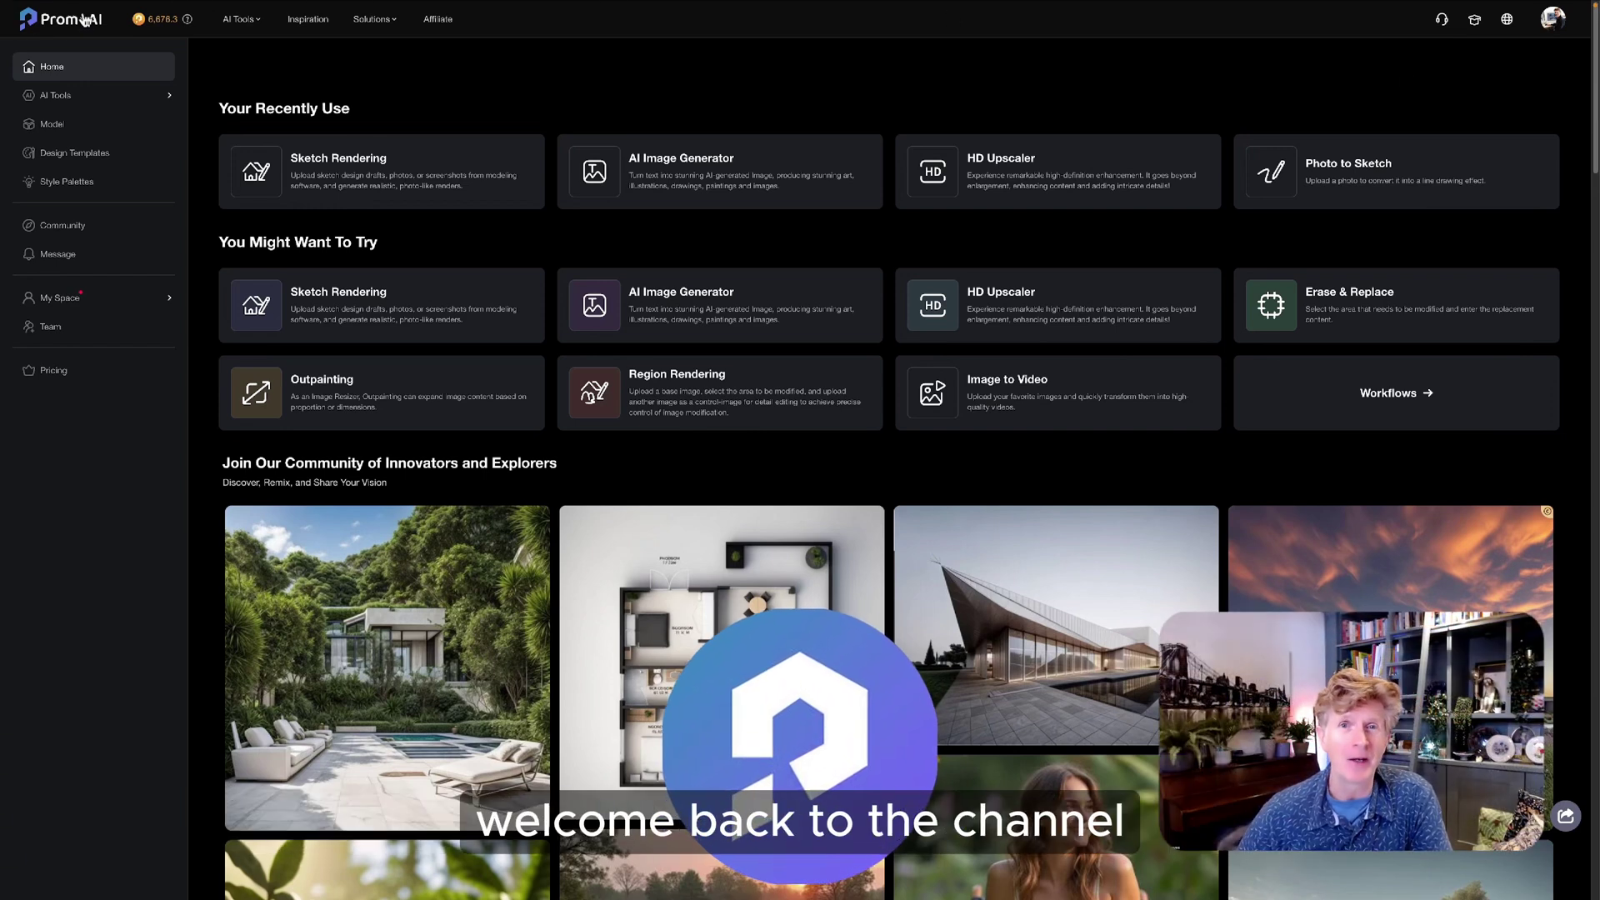
# Step: Scroll down through the PromeAI community gallery, then back up to the top
pyautogui.tripleClick(50, 25)
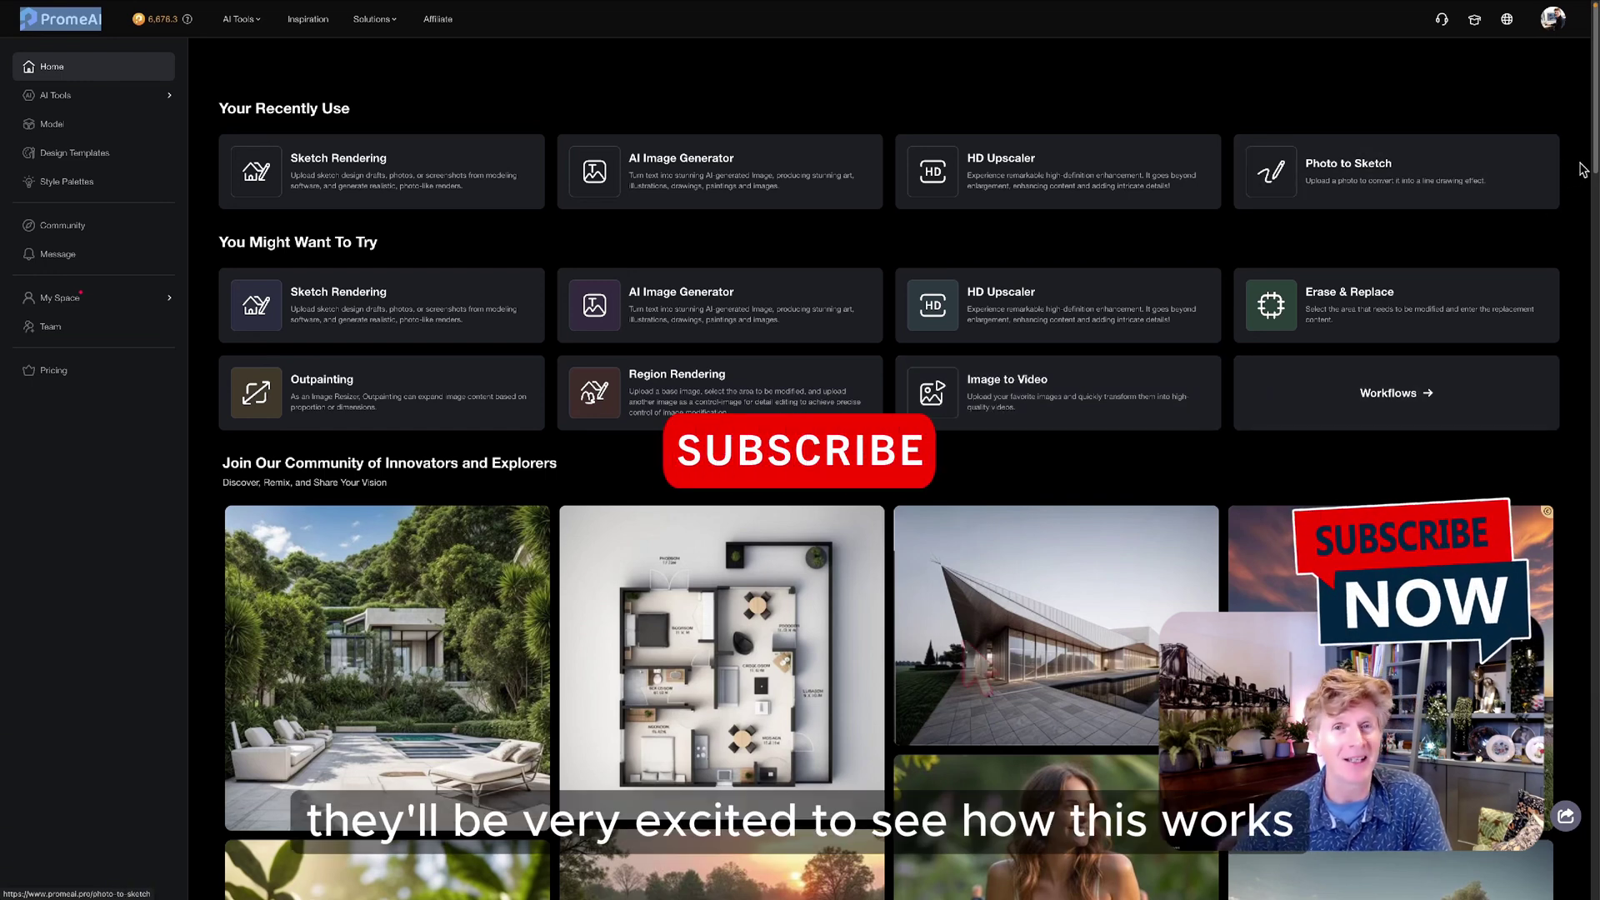
pyautogui.scroll(-1, 1596, 171)
pyautogui.moveTo(1596, 171); pyautogui.dragTo(1598, 237)
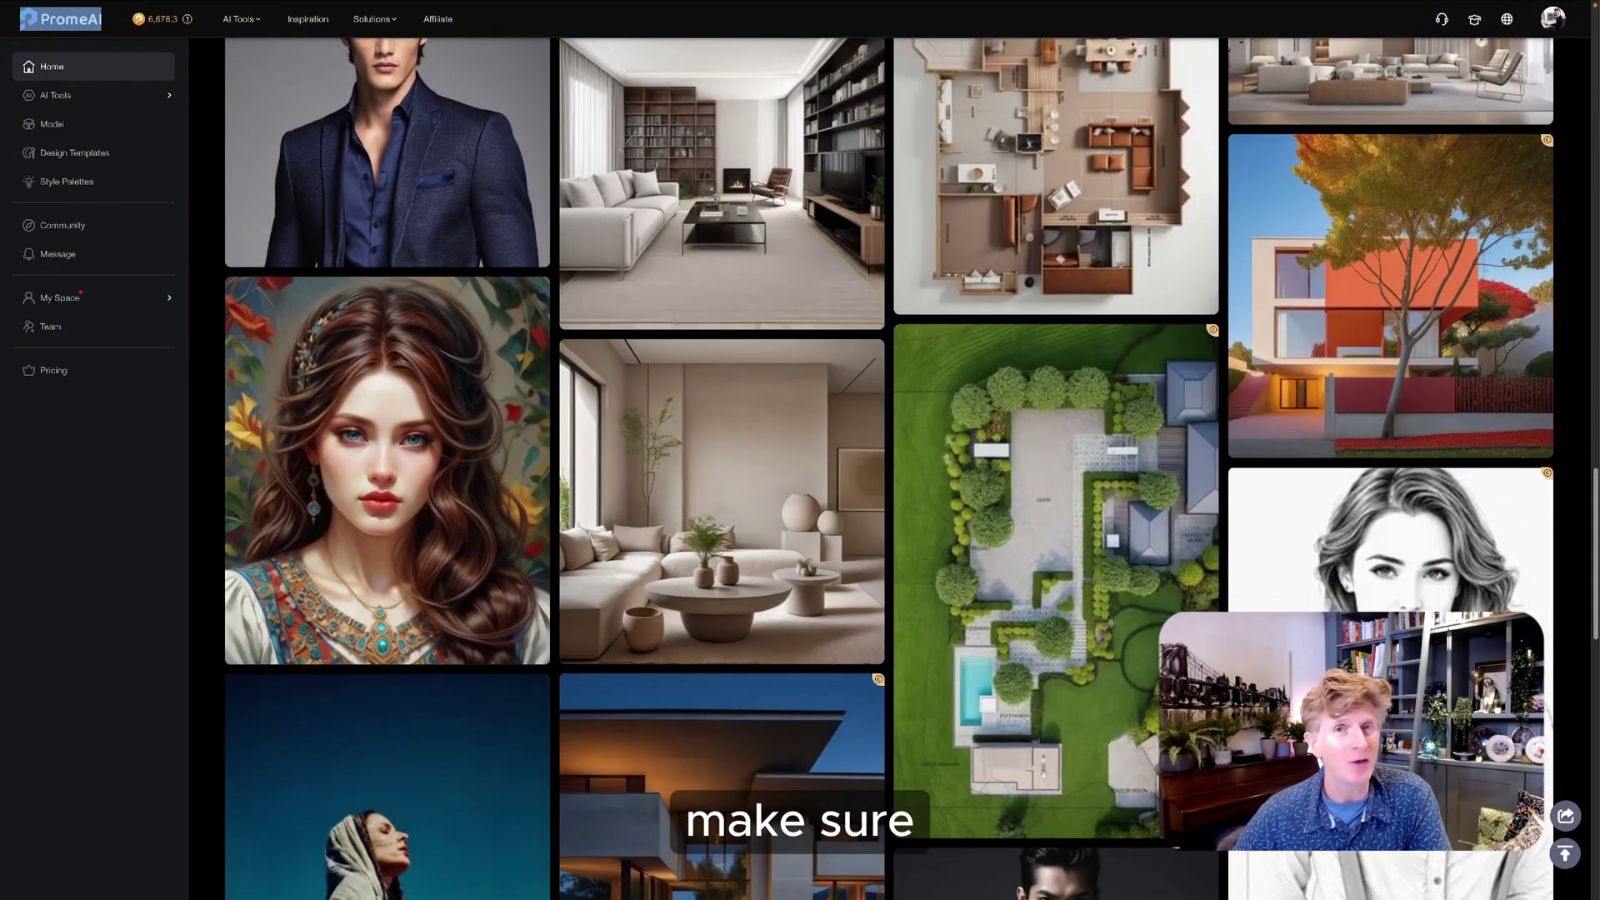
pyautogui.scroll(-5, 888, 466)
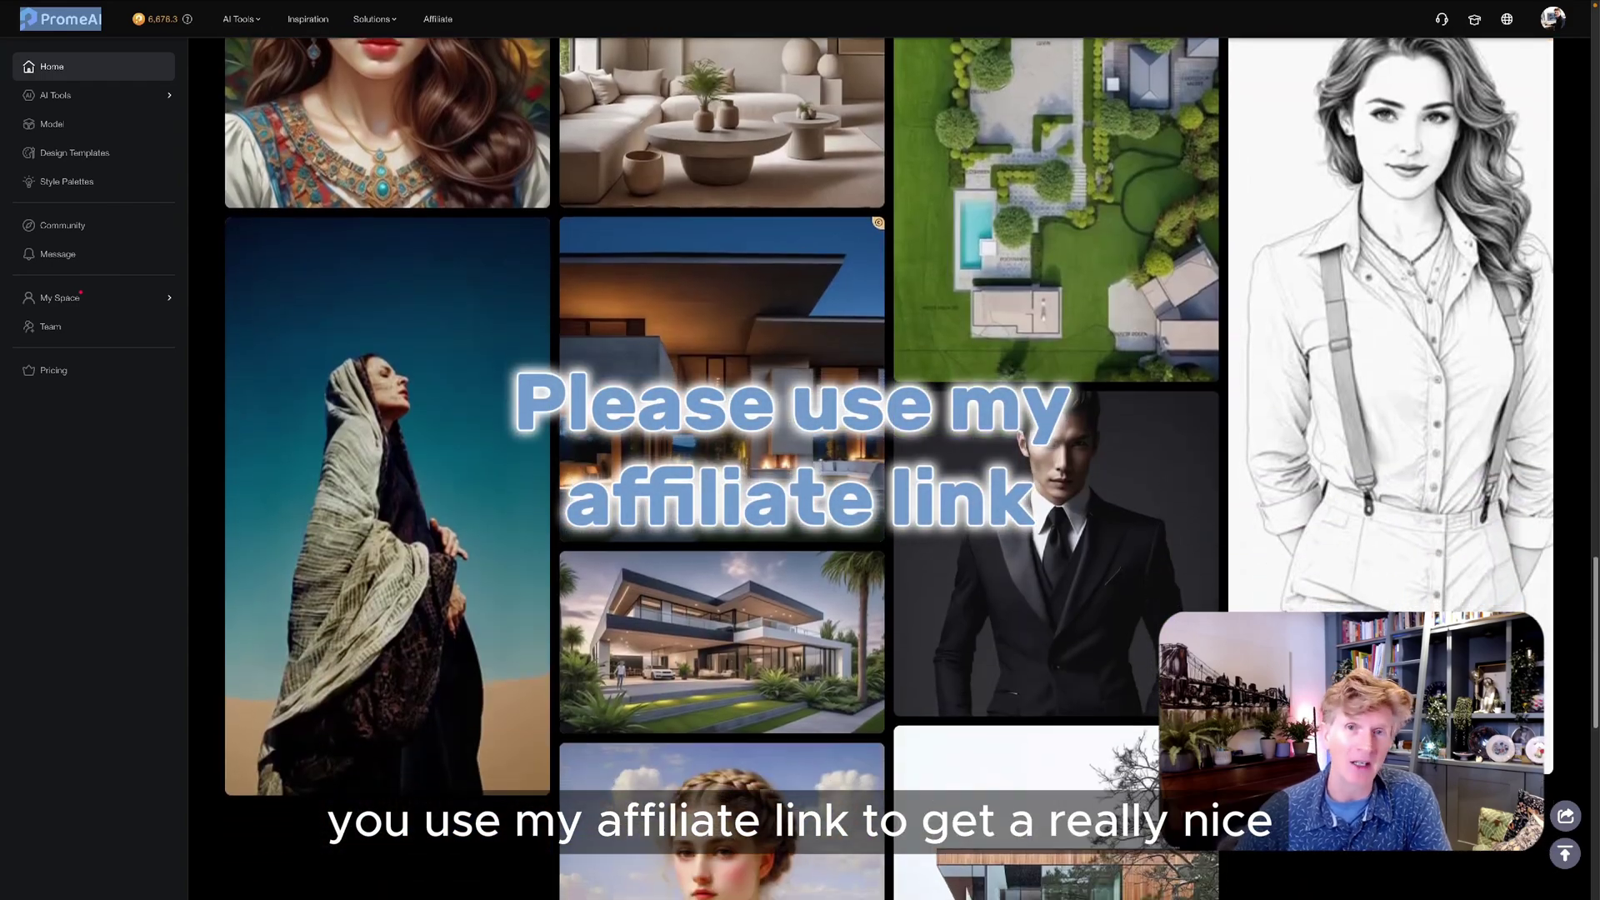
pyautogui.scroll(6, 888, 466)
pyautogui.scroll(15, 1594, 215)
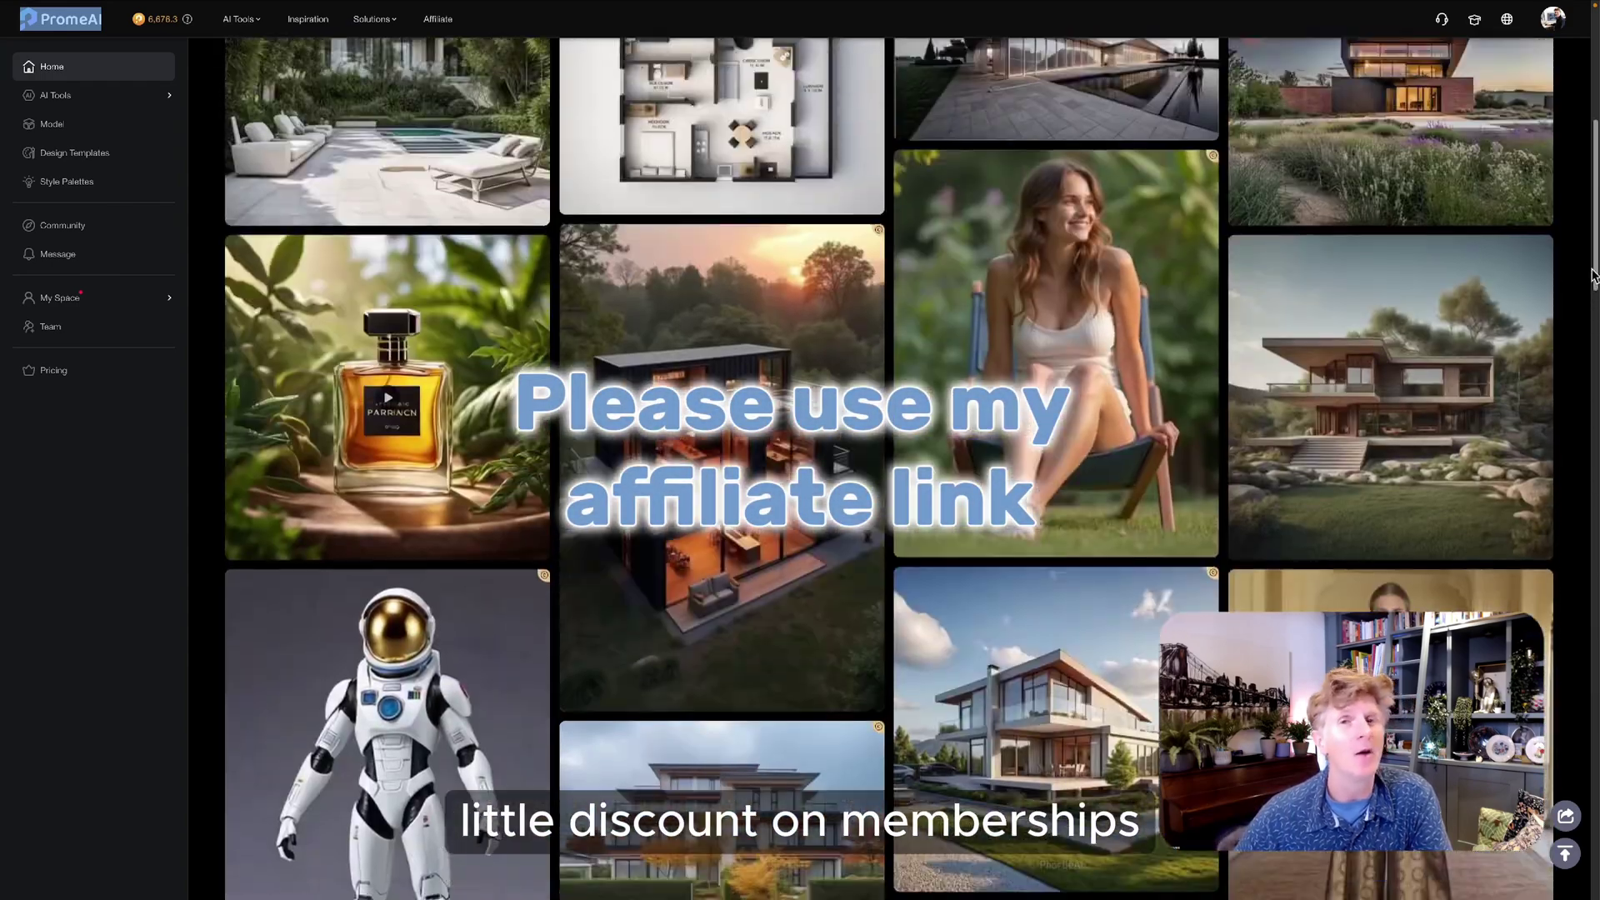
pyautogui.scroll(4, 1594, 215)
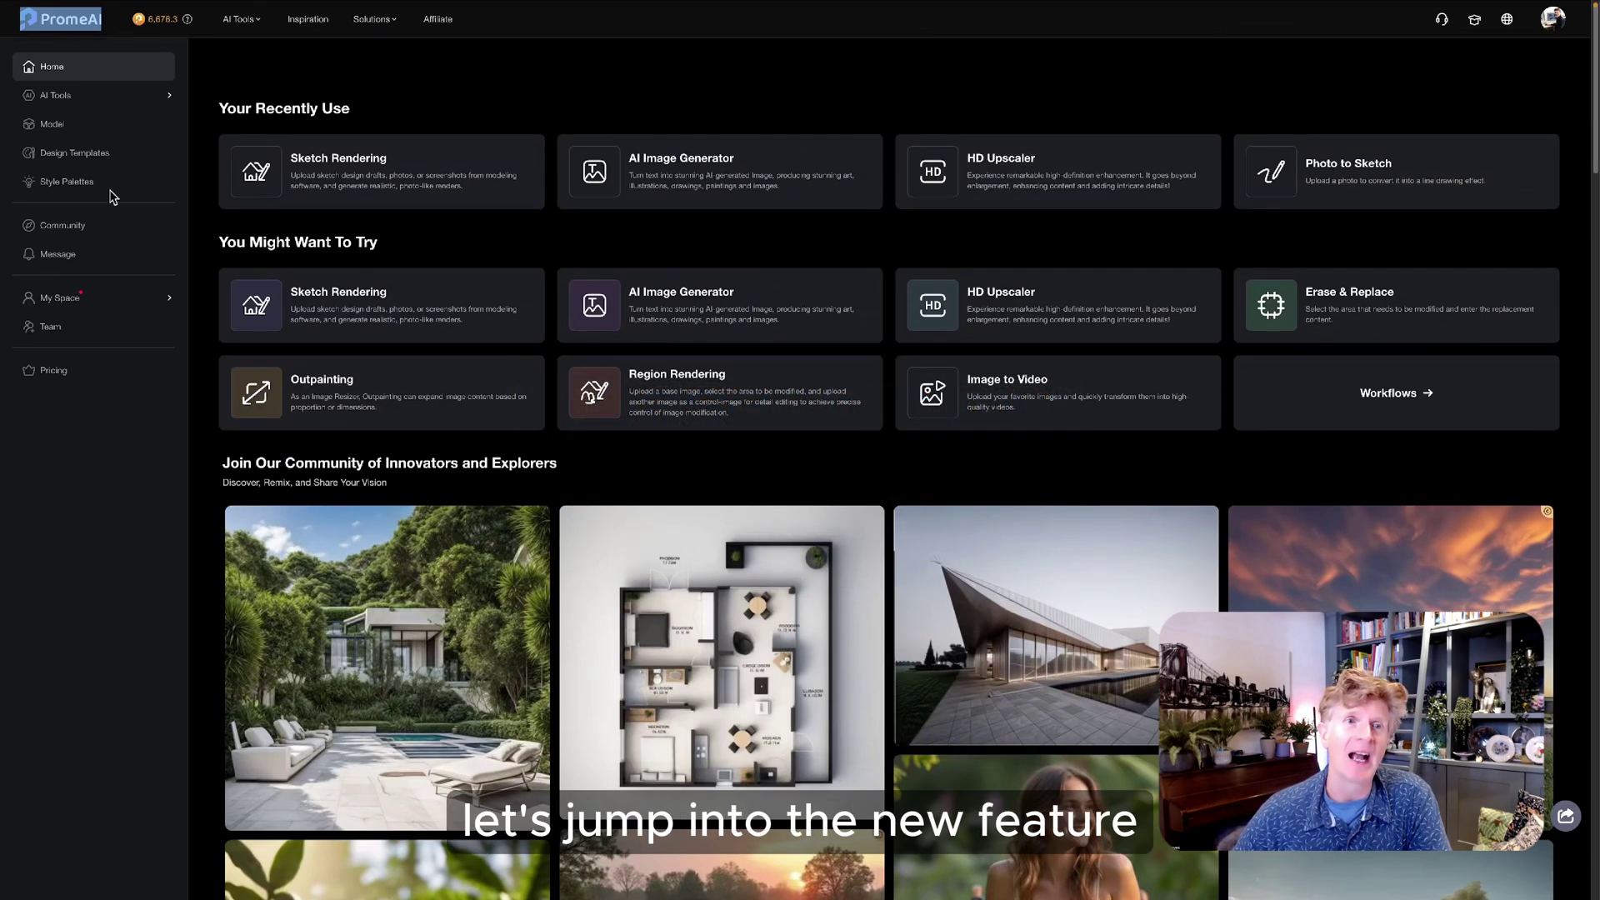
# Step: Go to the Create your own model page and check the account menu
pyautogui.click(40, 127)
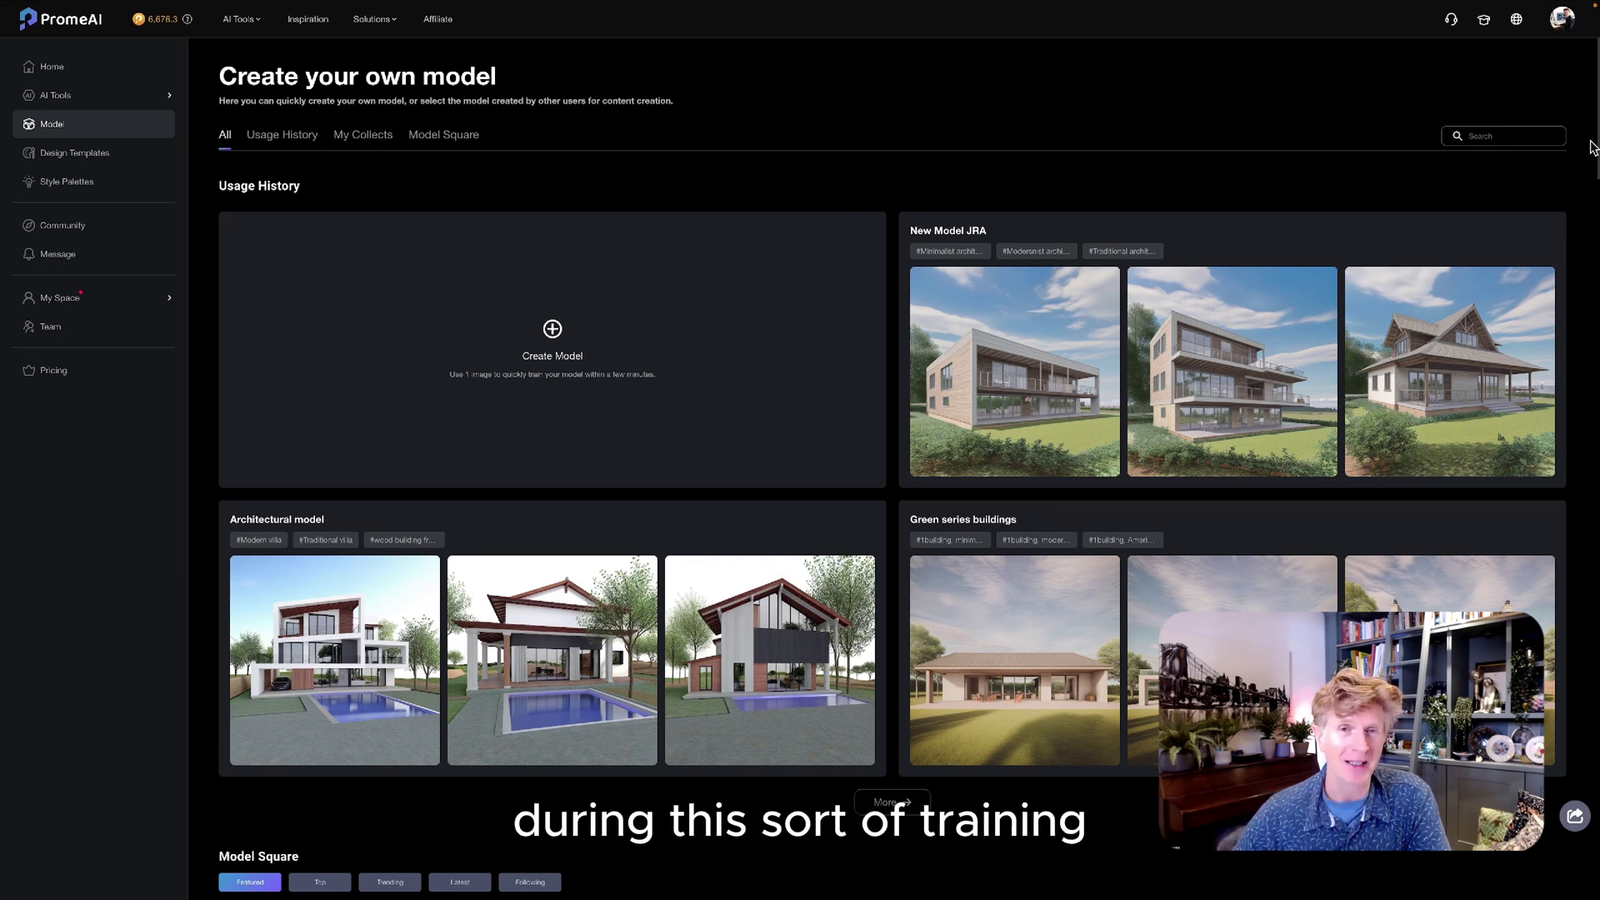
pyautogui.click(1563, 20)
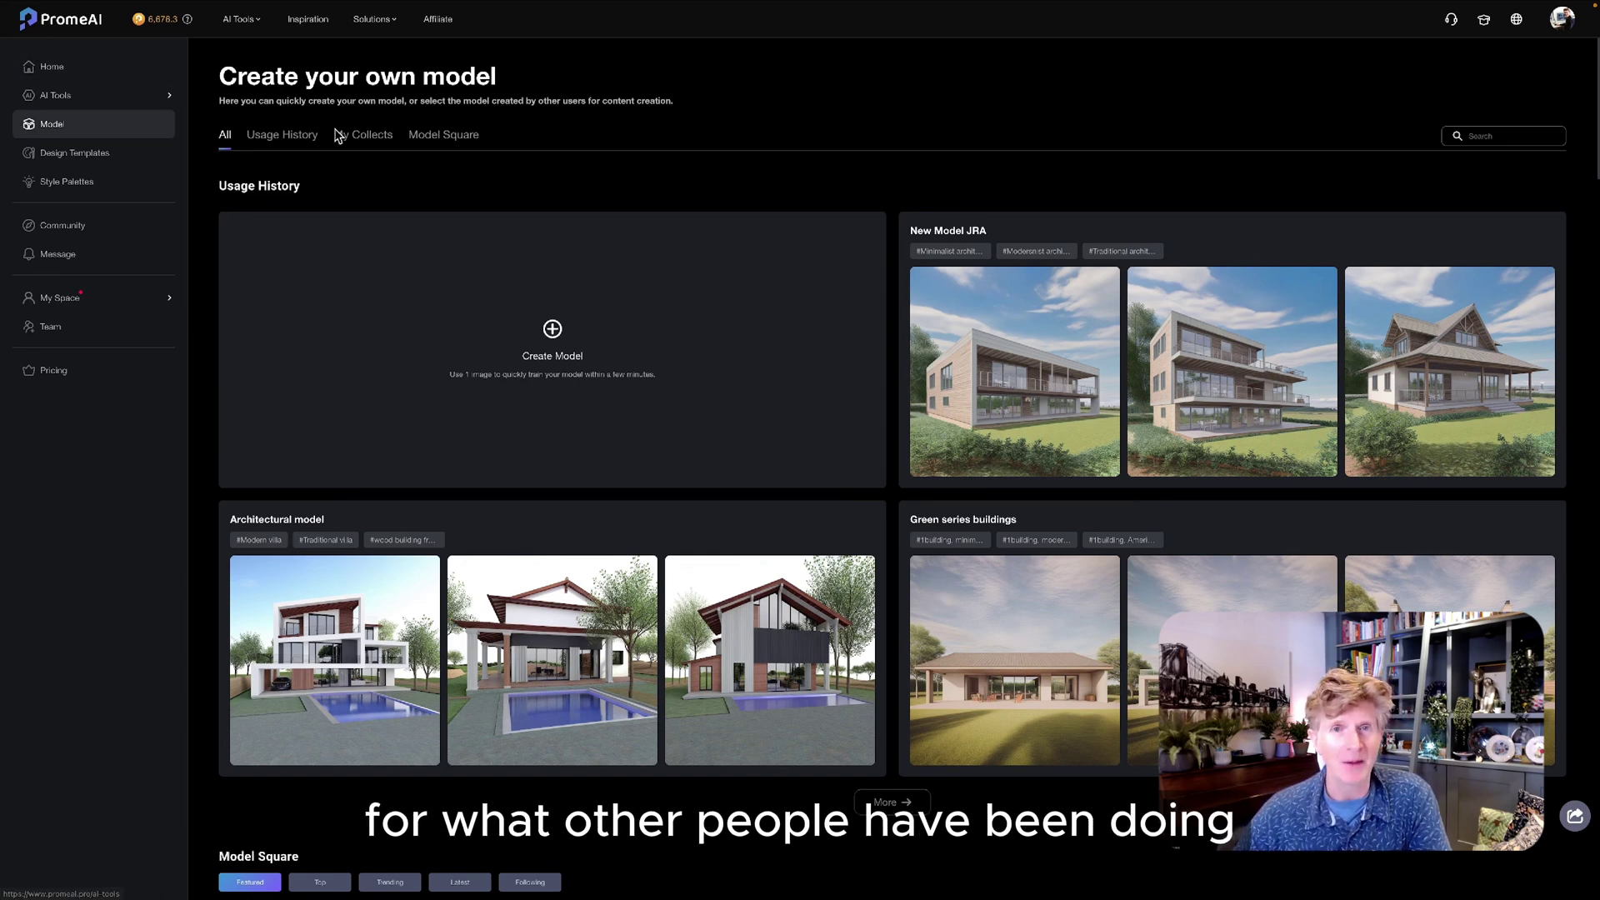
# Step: Switch to Model Square and scroll down to the Architecture Model card
pyautogui.click(425, 137)
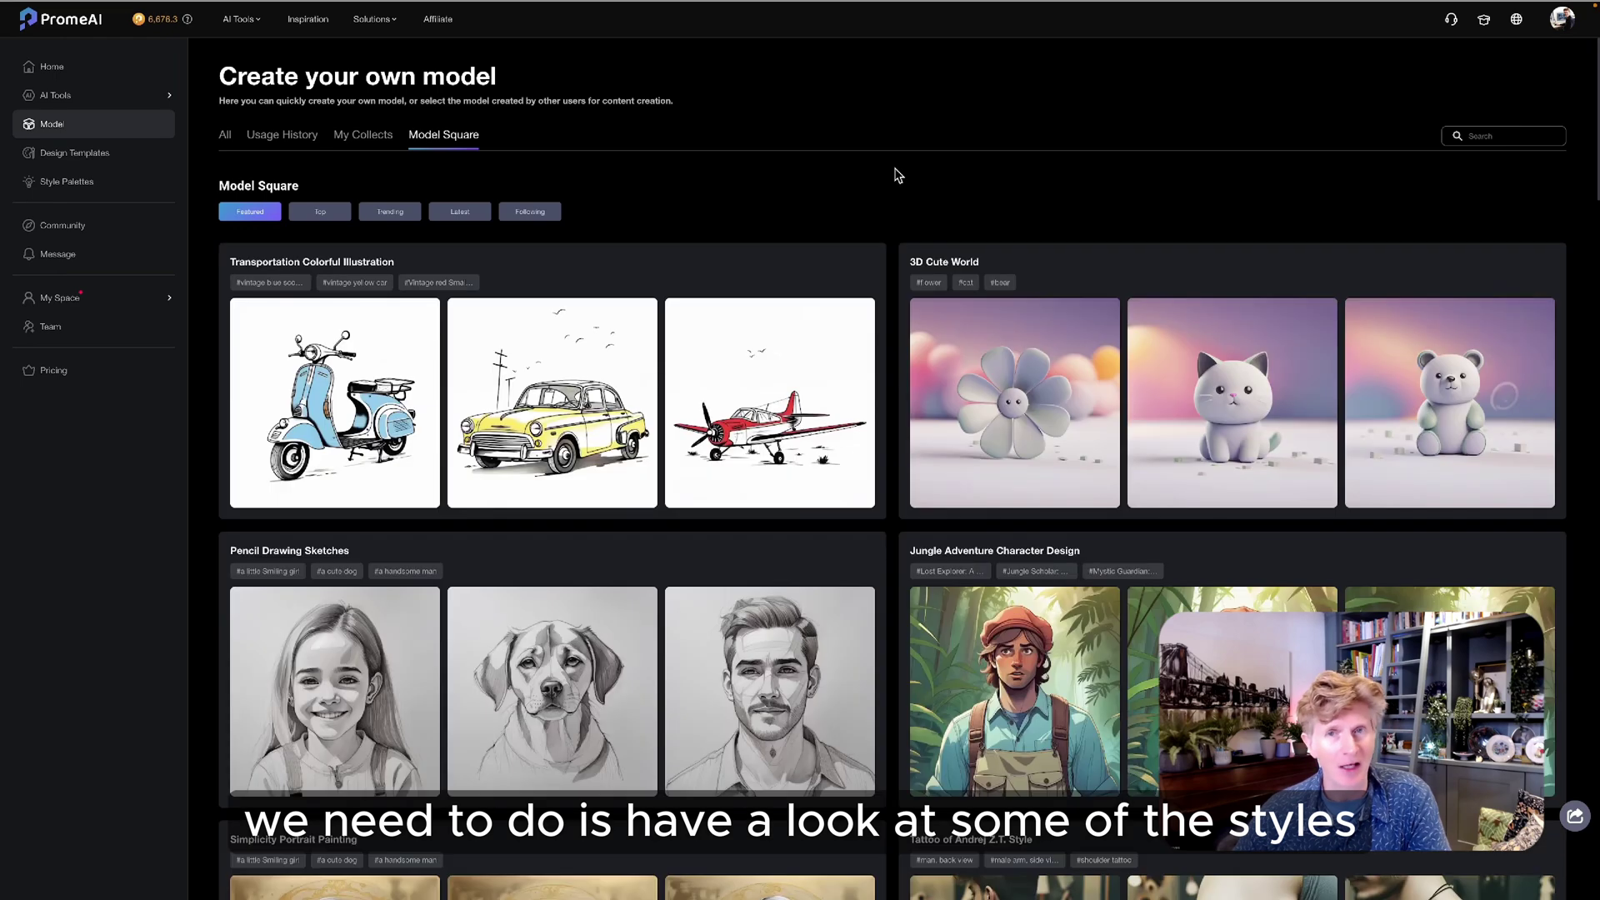
pyautogui.scroll(-5, 1017, 204)
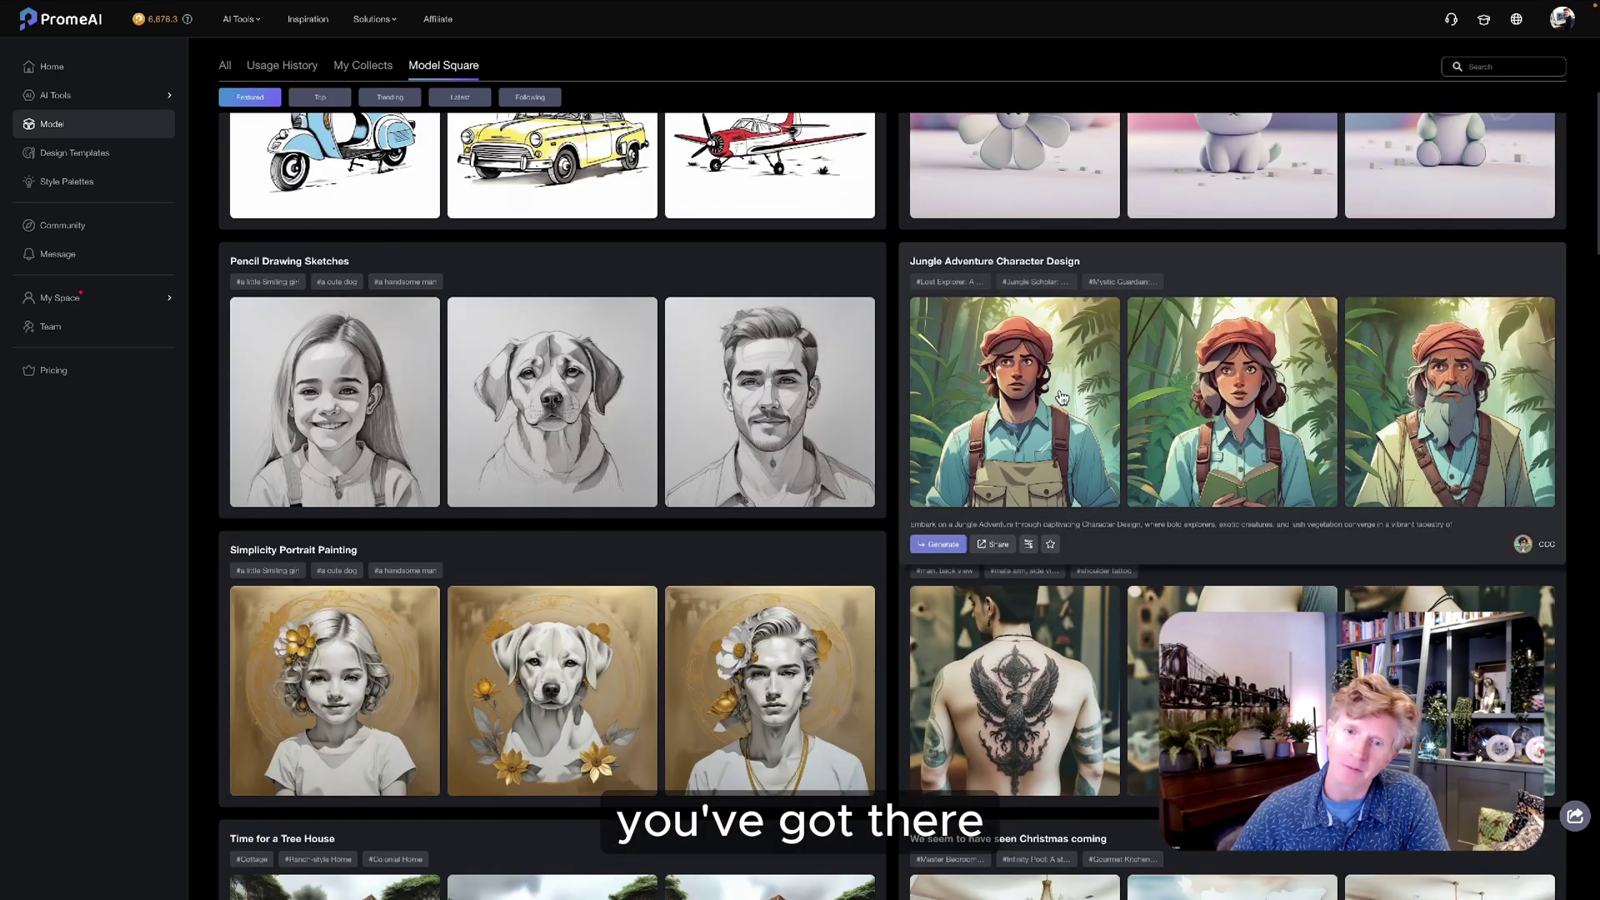
pyautogui.scroll(-2, 1064, 408)
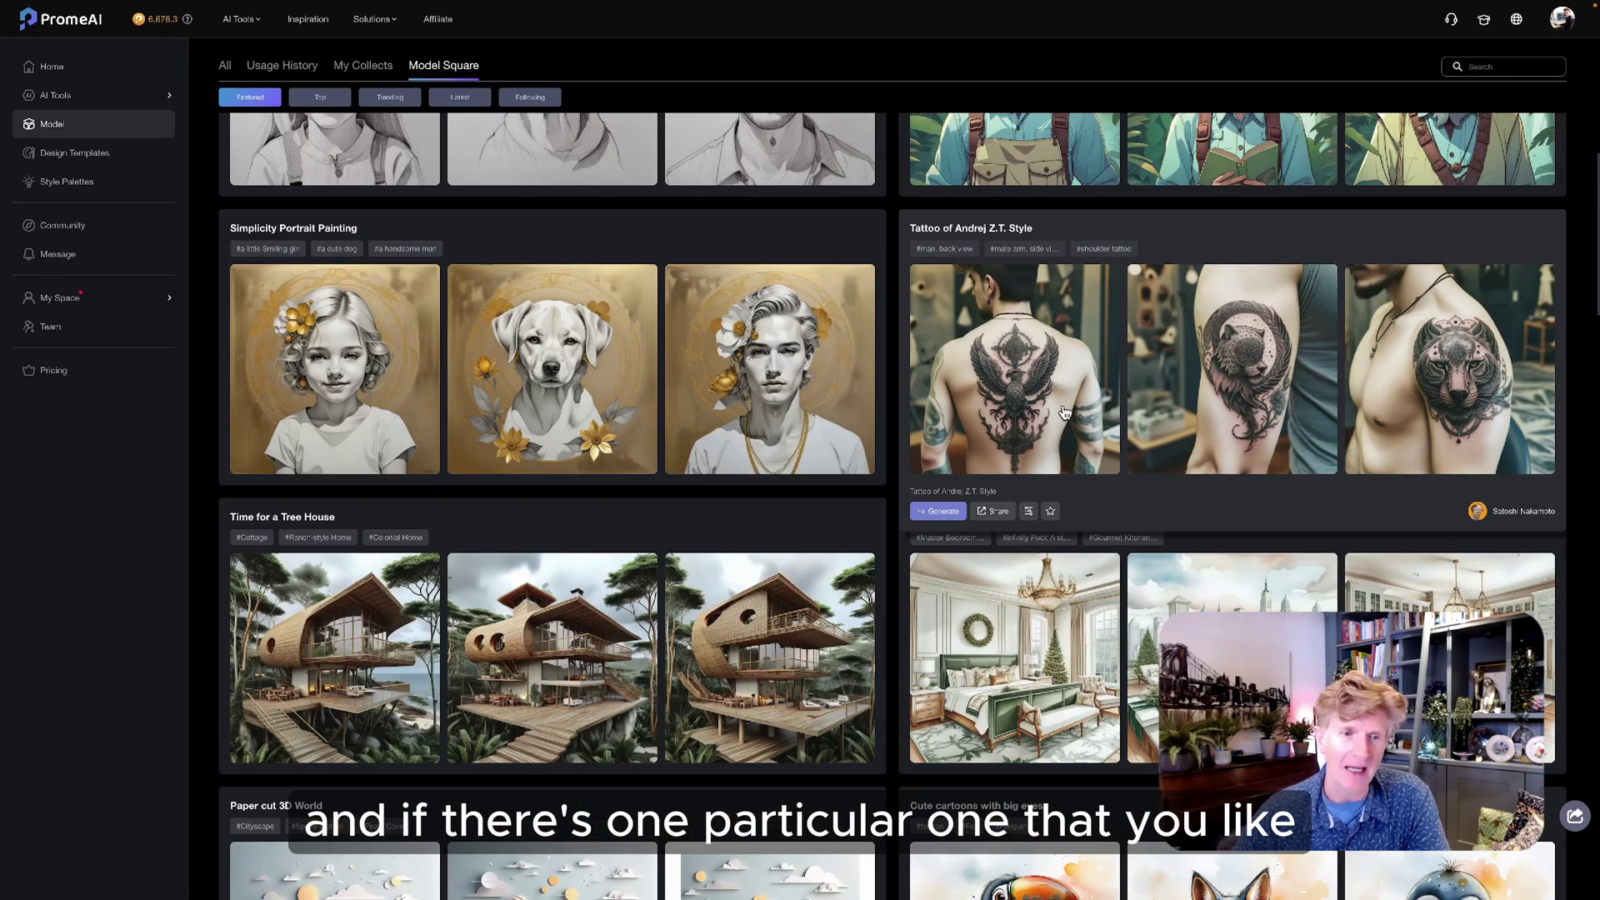
pyautogui.scroll(-2, 1064, 411)
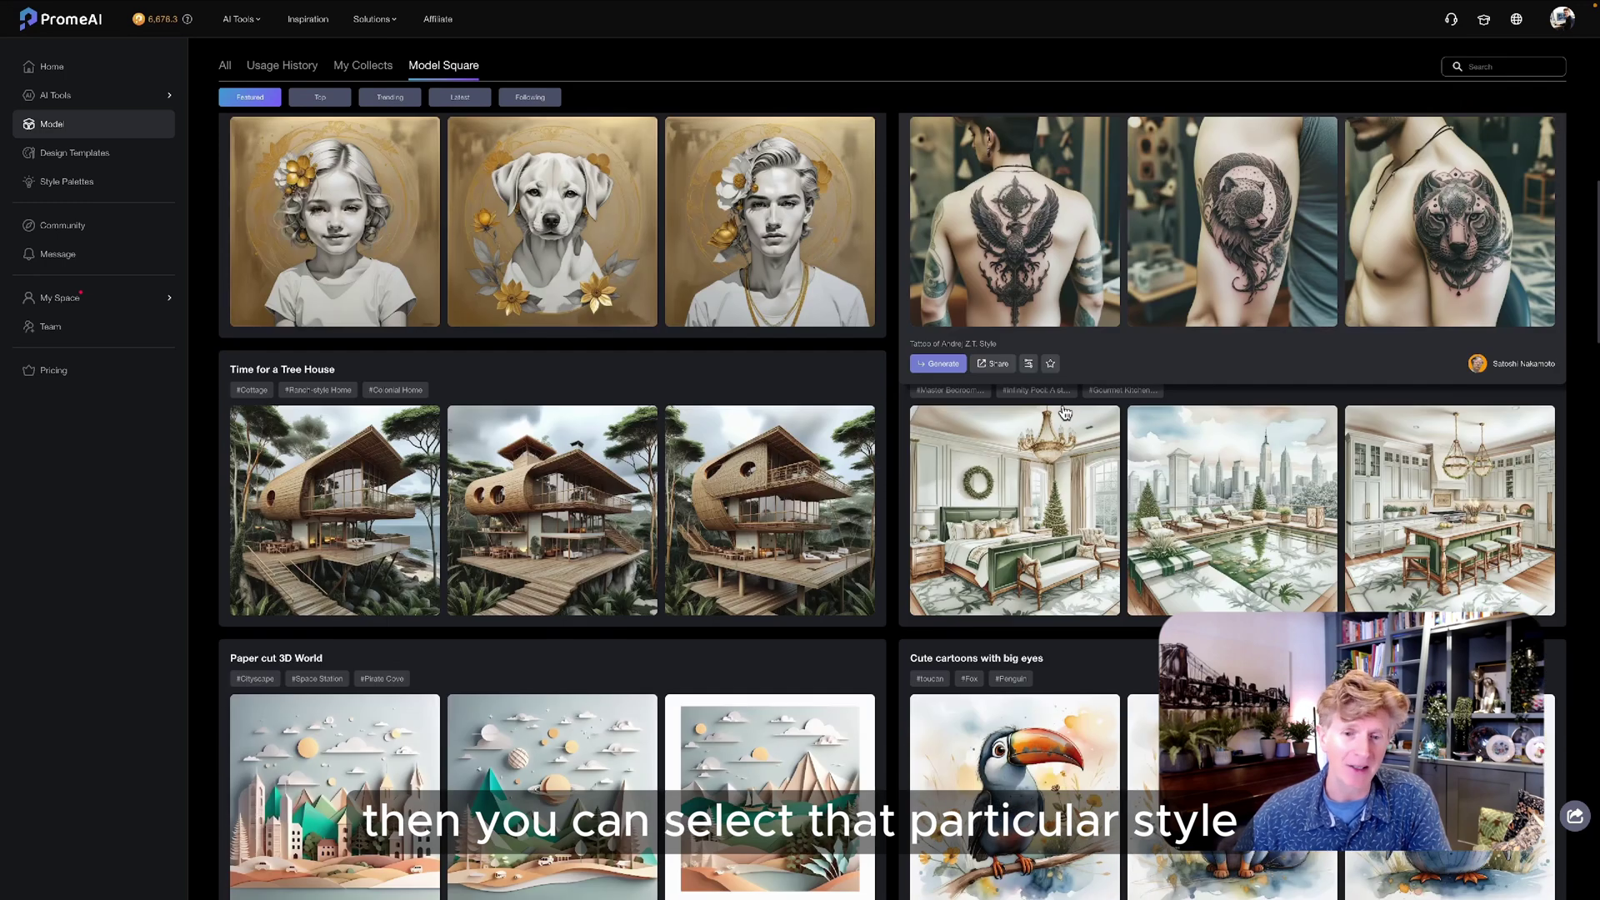
pyautogui.scroll(-2, 1064, 411)
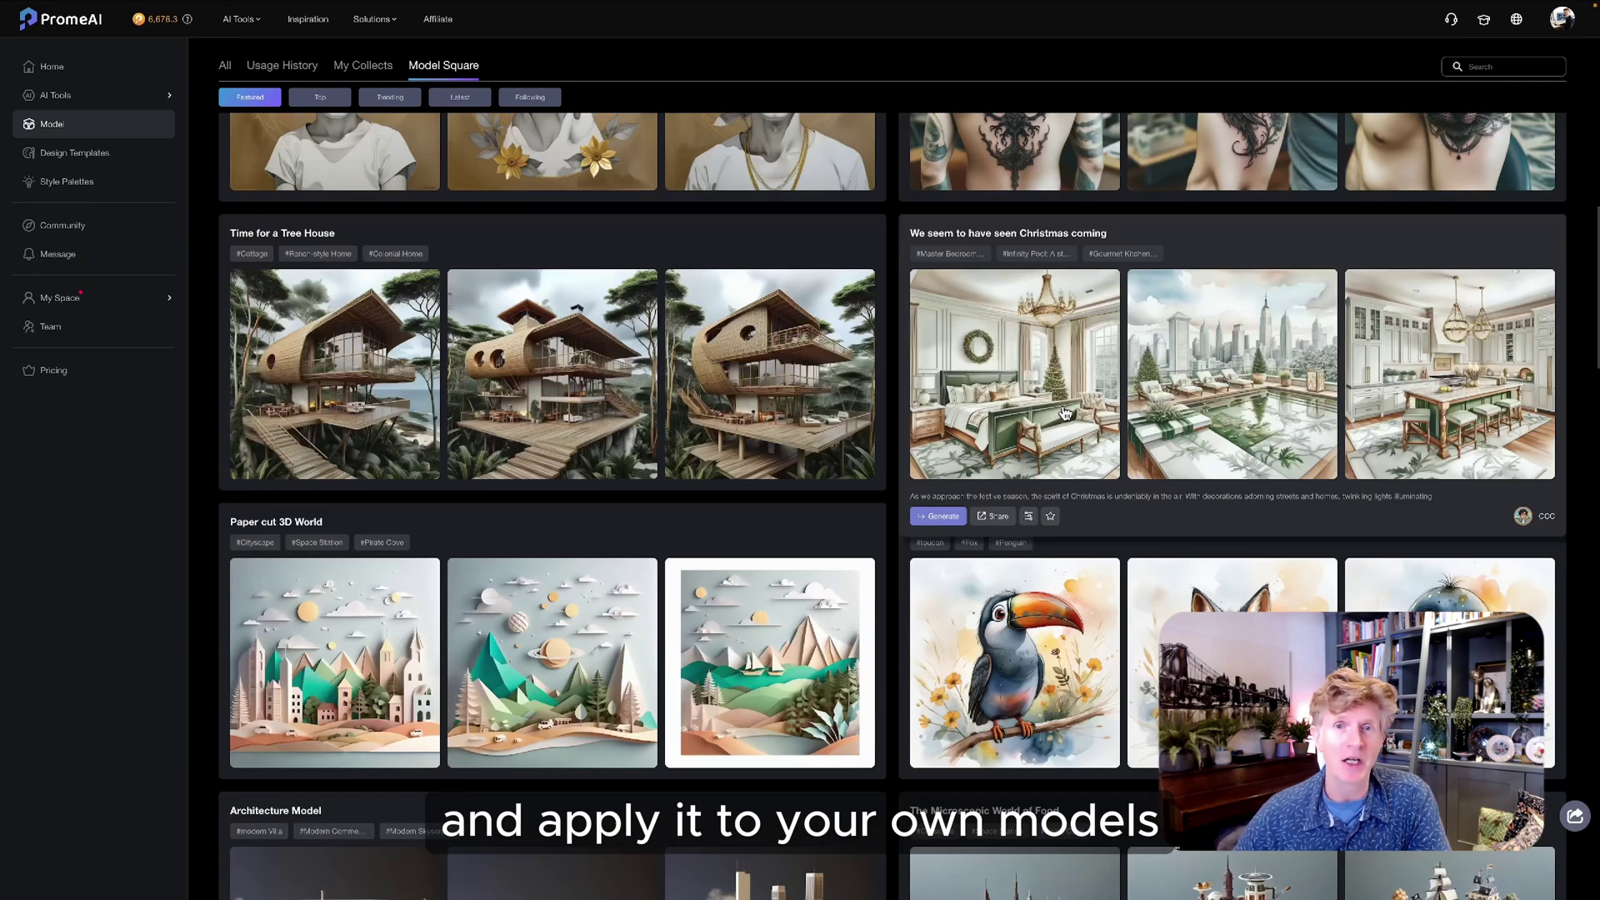
pyautogui.scroll(-2, 1064, 412)
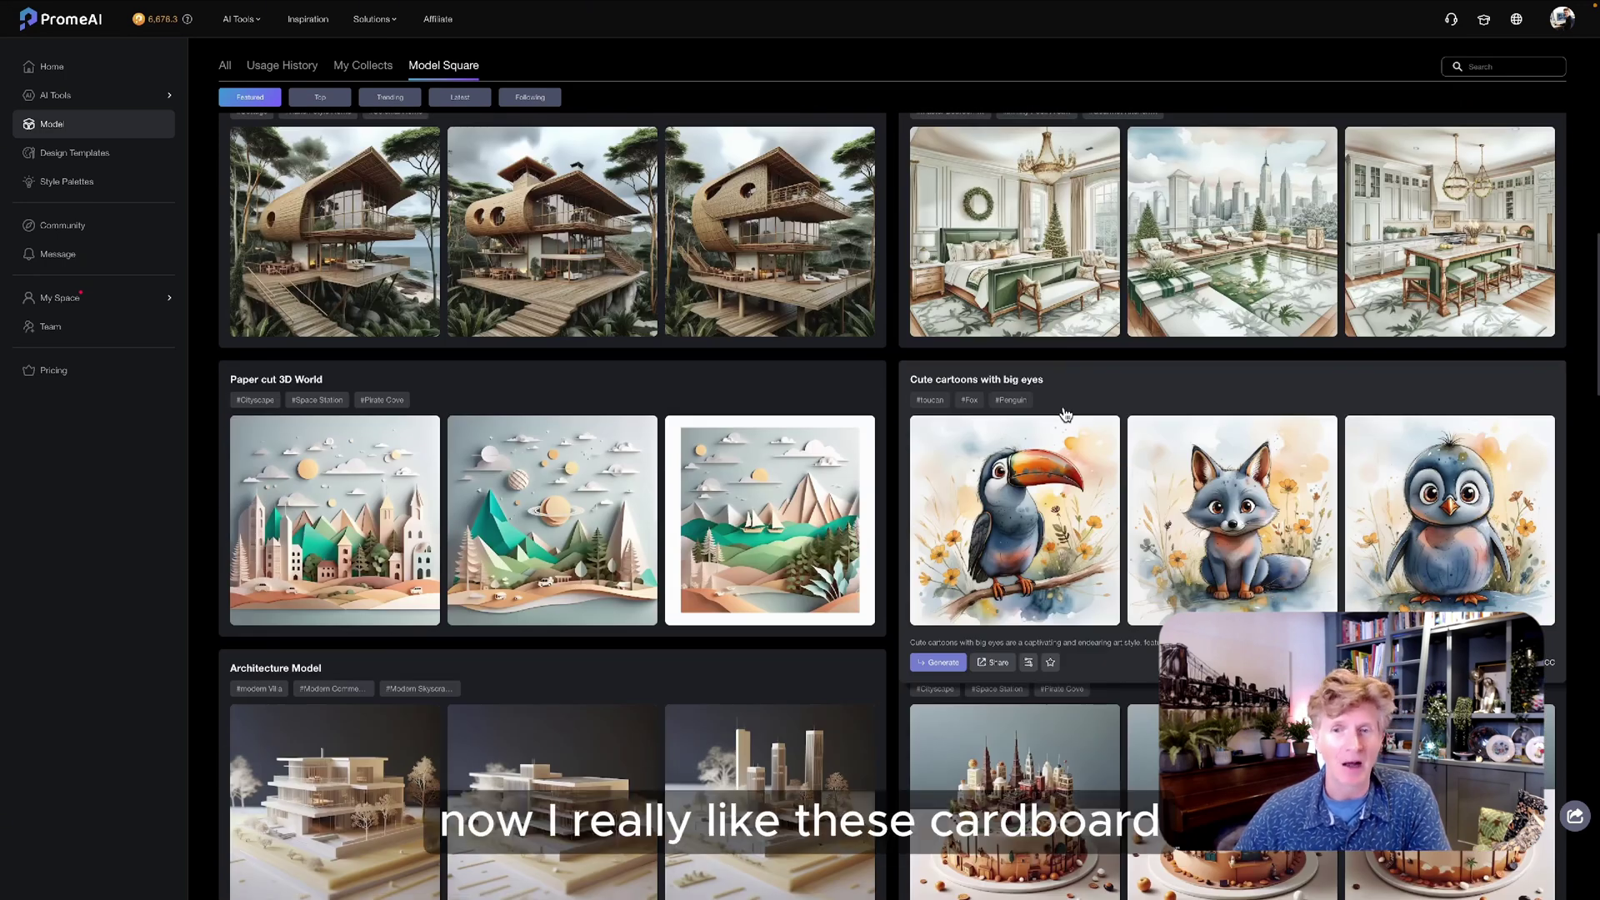
pyautogui.scroll(-2, 1064, 412)
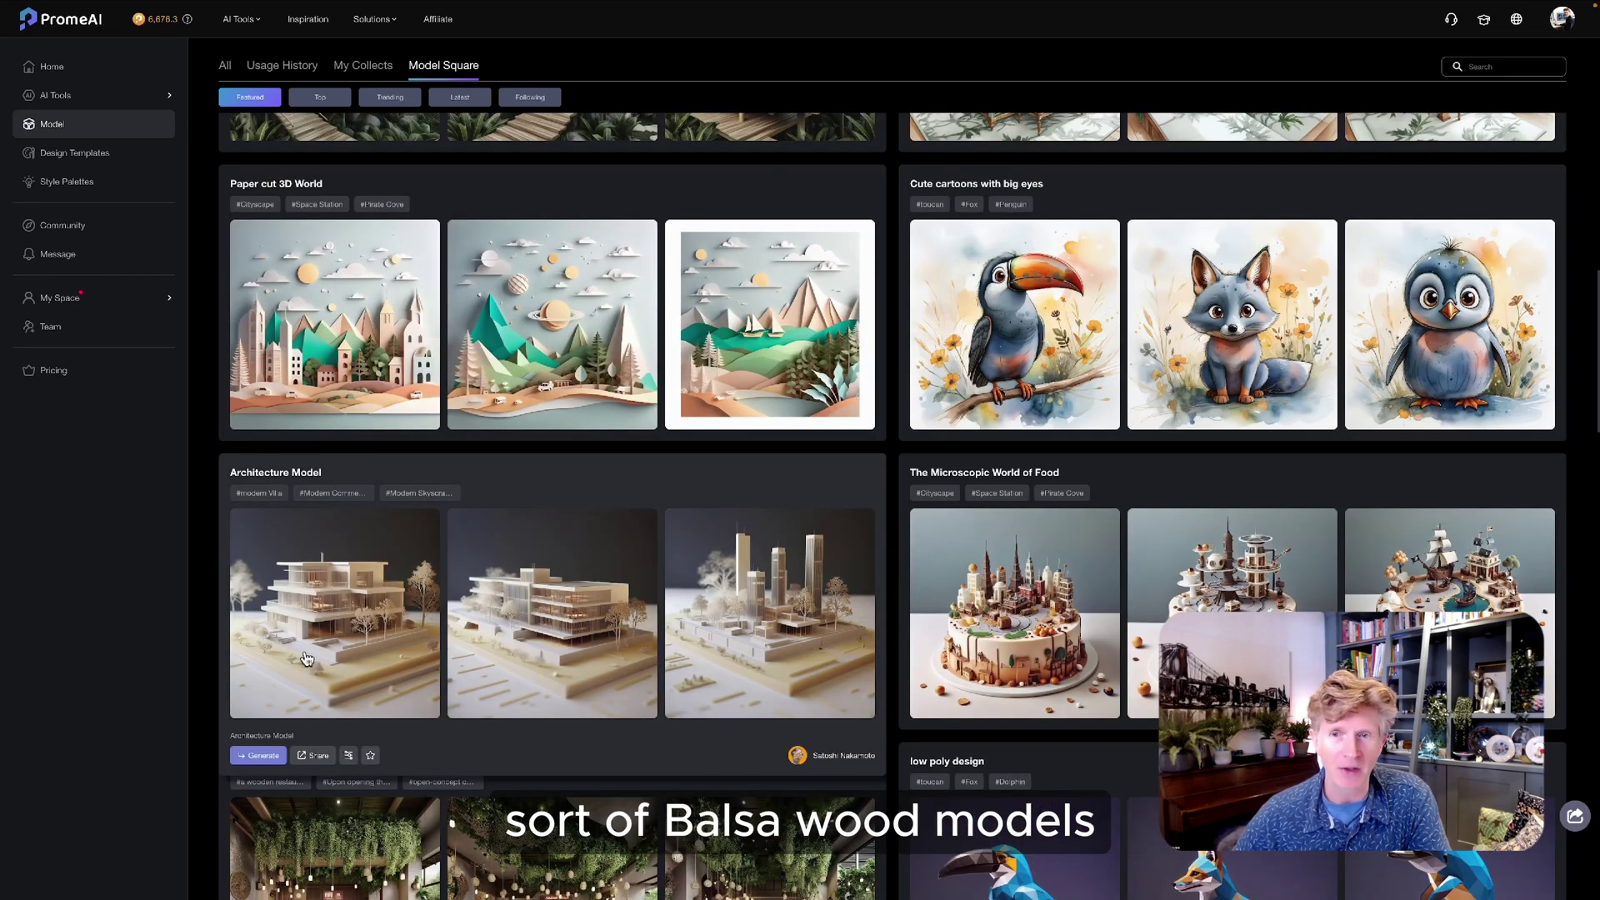
# Step: Browse the Architecture Model example renders, then orbit the Grid House in Vectorworks
pyautogui.click(316, 655)
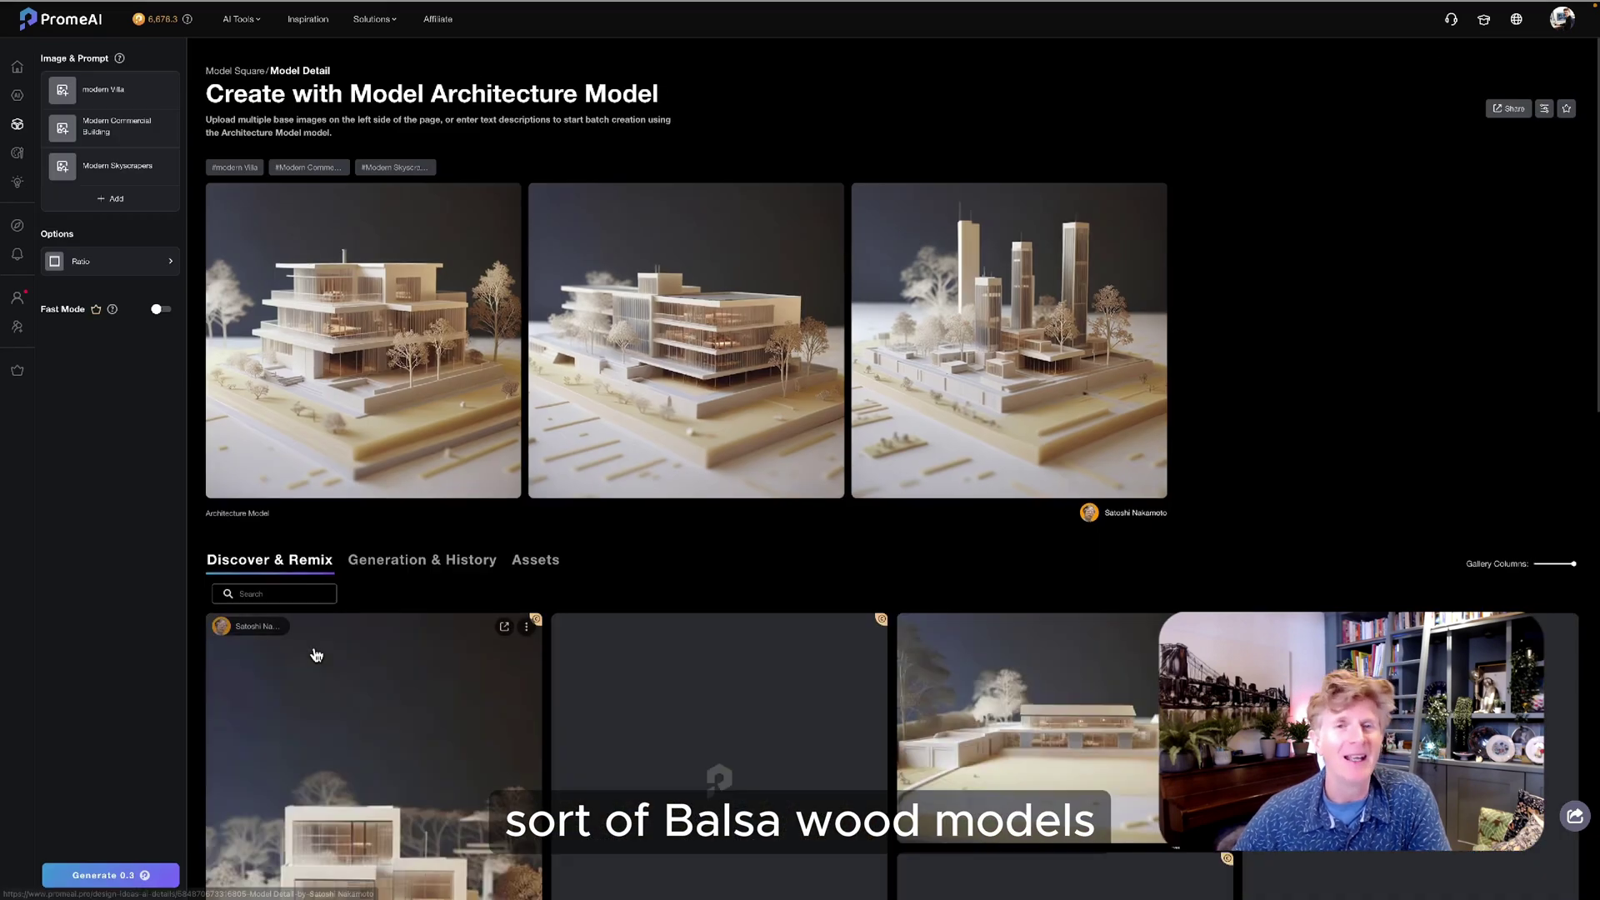
pyautogui.scroll(-3, 903, 528)
pyautogui.scroll(-1, 905, 532)
pyautogui.scroll(-3, 907, 535)
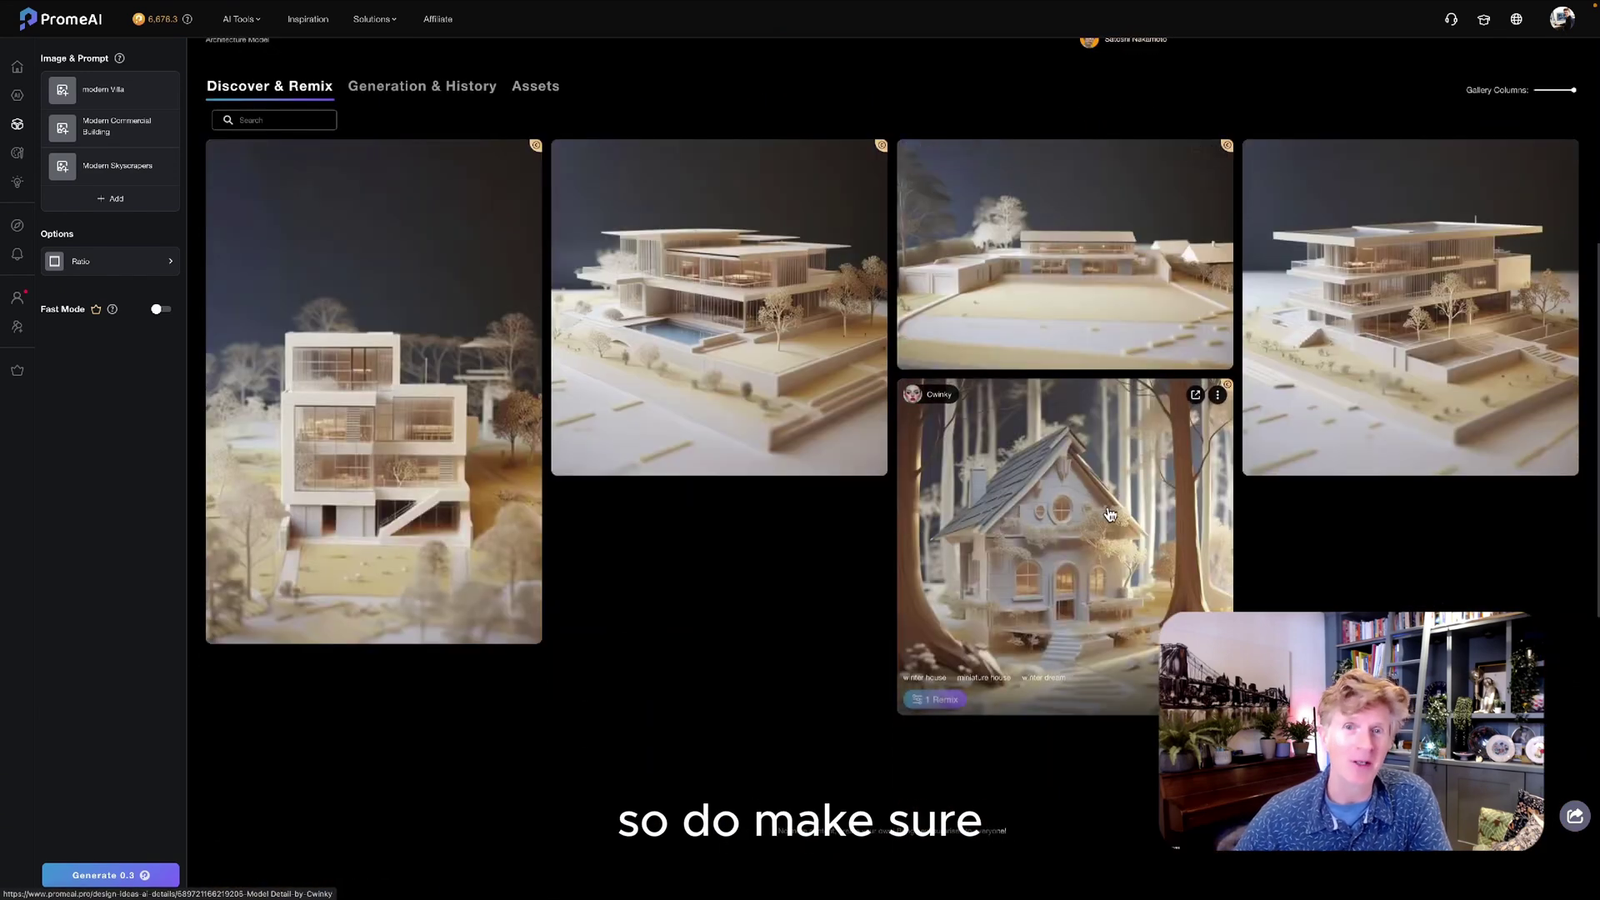
pyautogui.scroll(-2, 1116, 528)
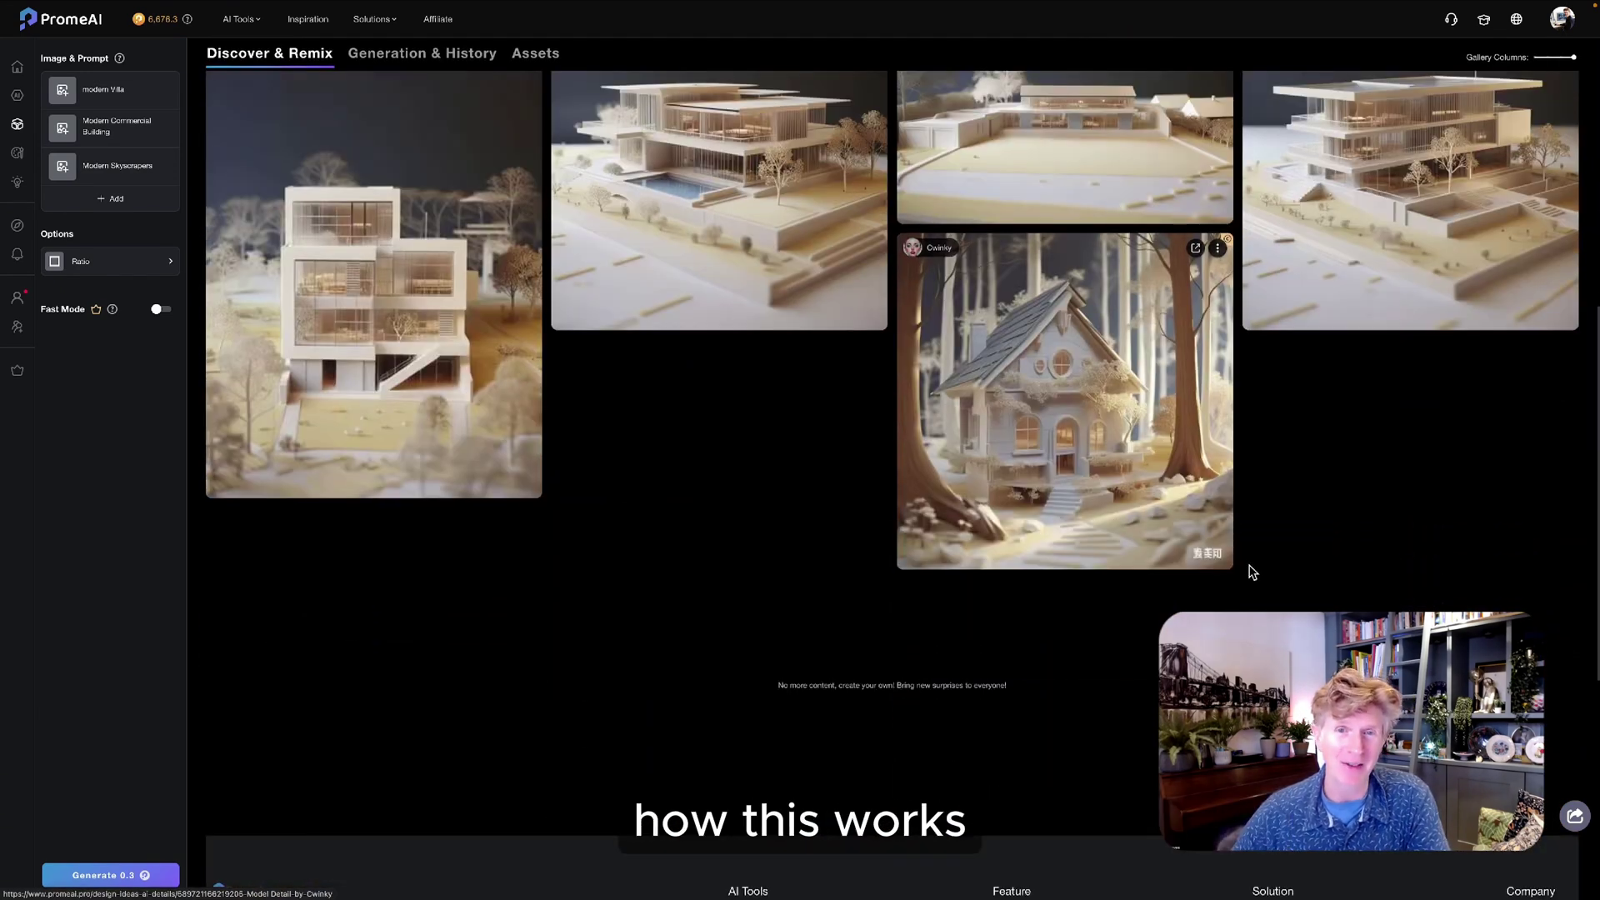
pyautogui.scroll(-2, 1253, 572)
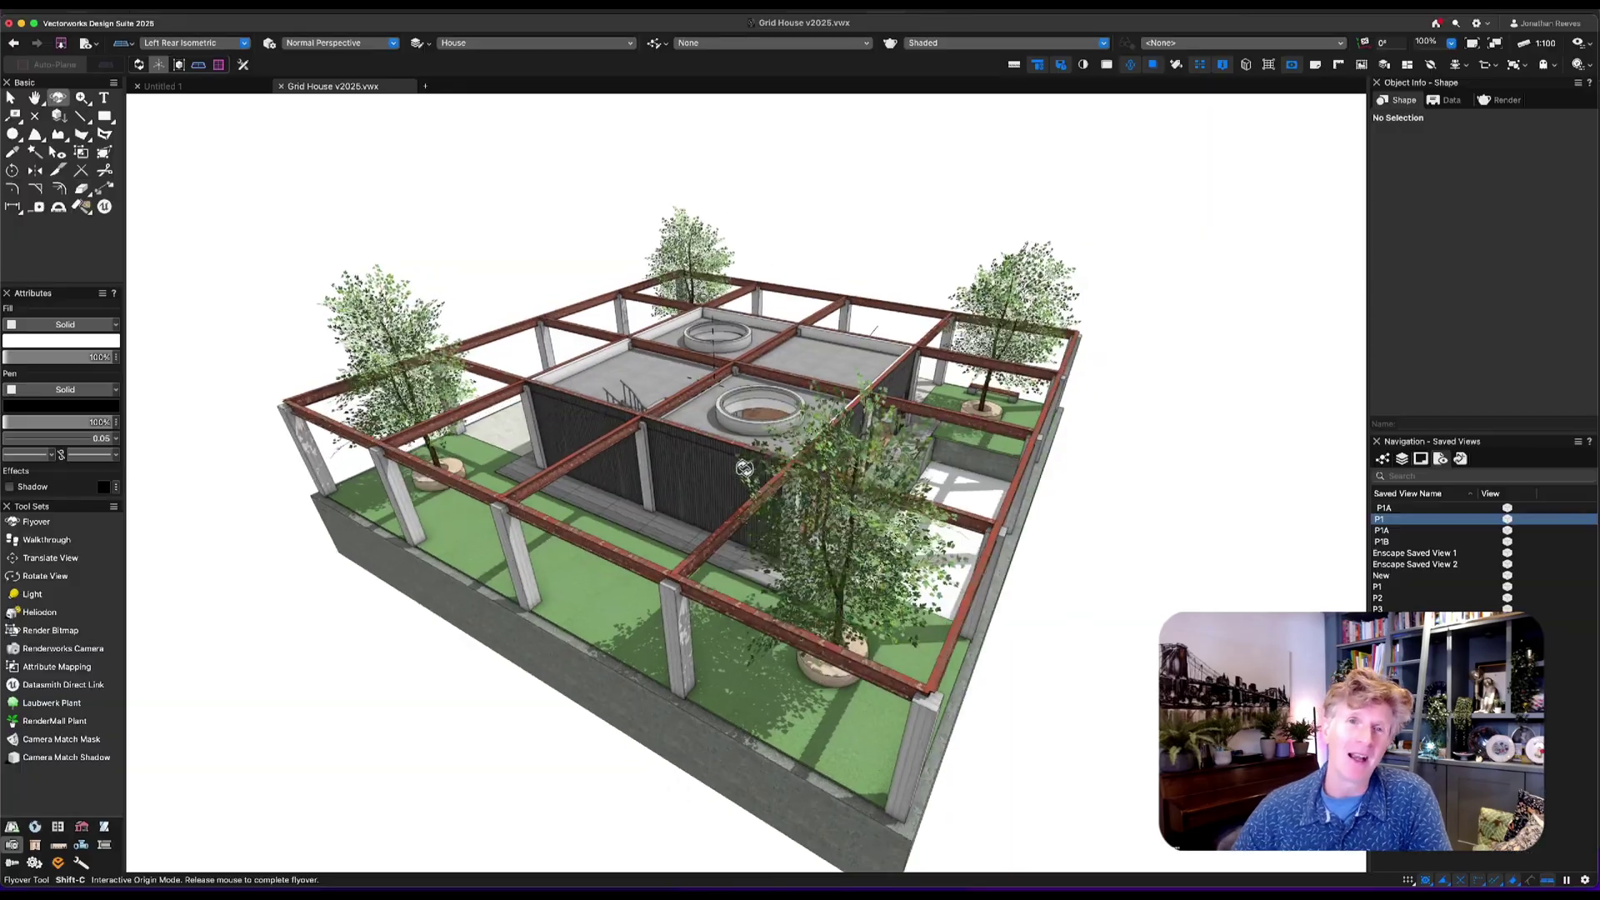
pyautogui.moveTo(744, 469); pyautogui.dragTo(1359, 452)
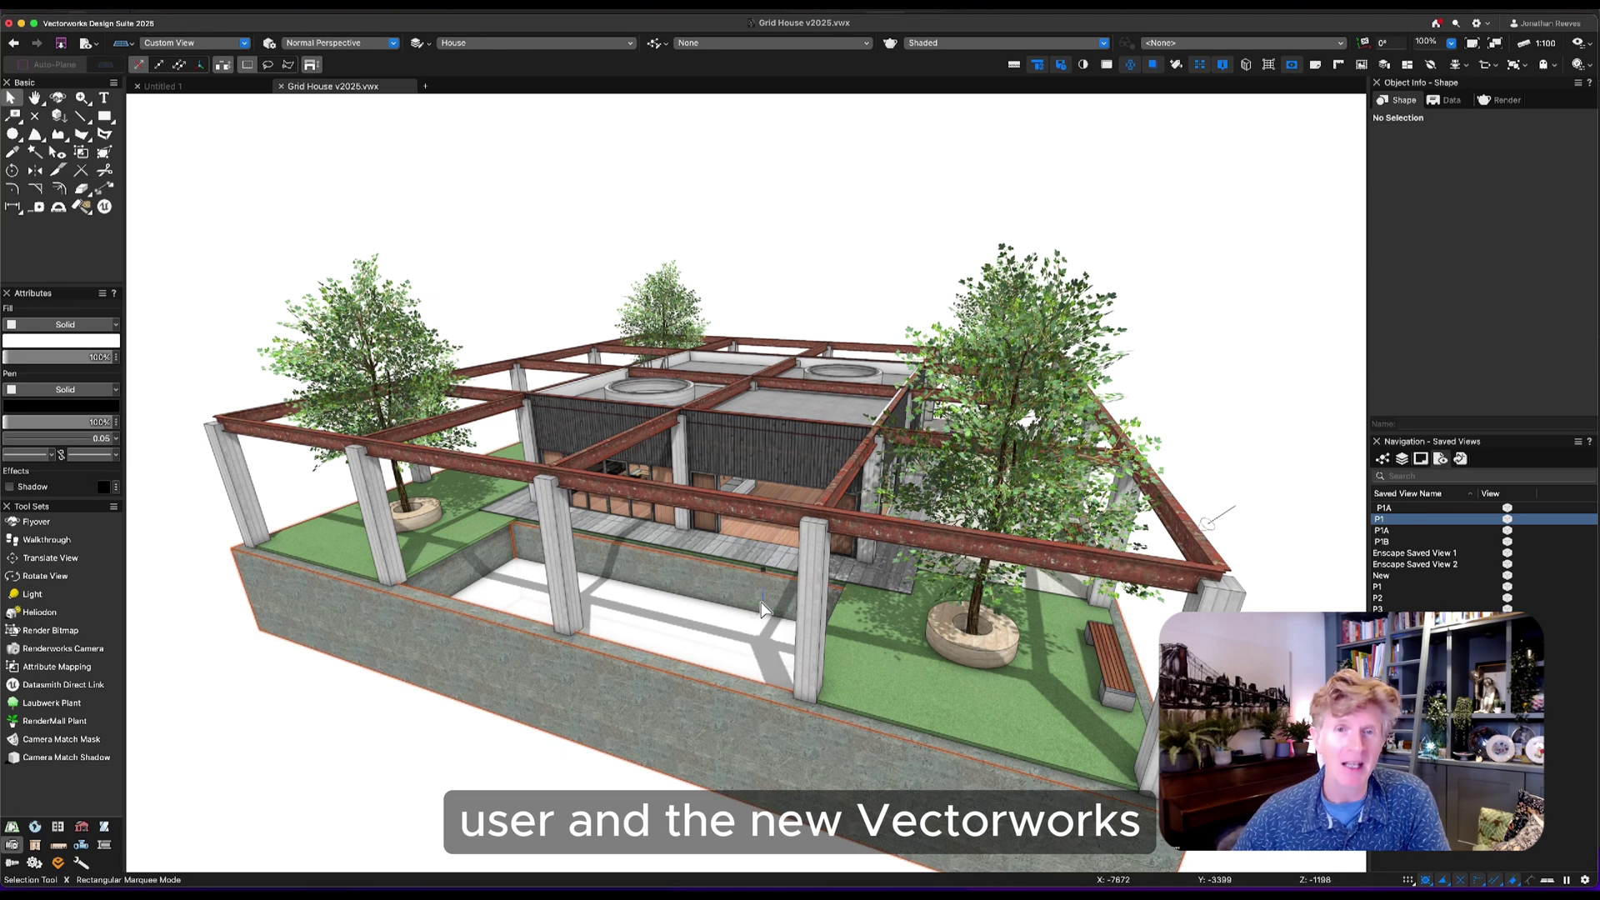
# Step: Show the hidden classes, then hide the Helidon Front, Left and Right classes
pyautogui.press('x')
pyautogui.click(1382, 459)
pyautogui.click(1390, 554)
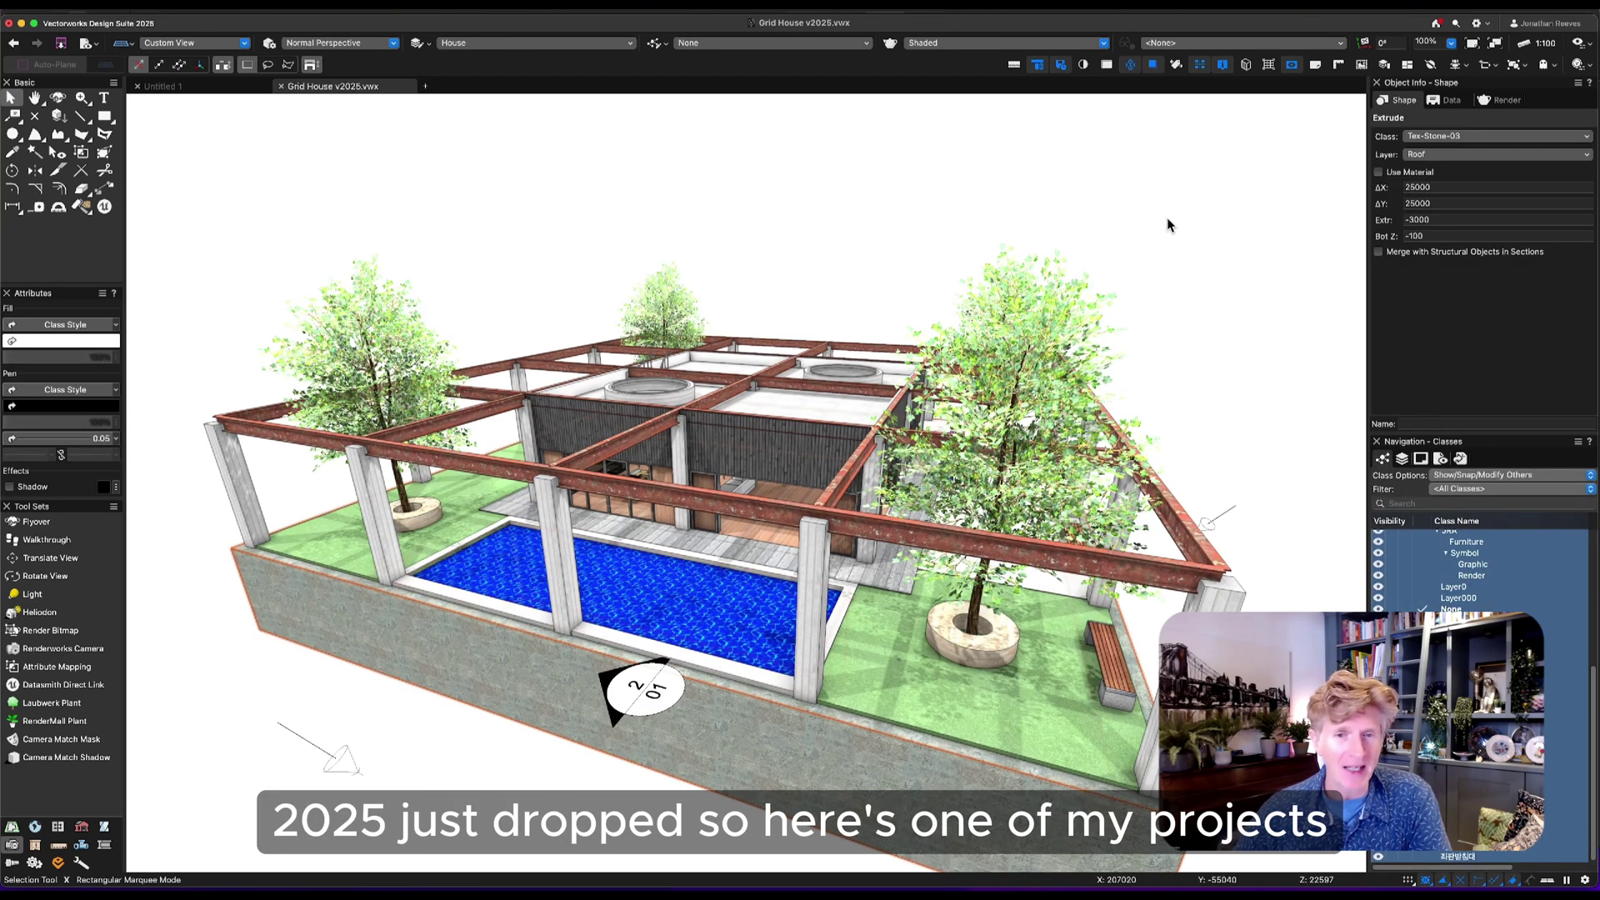
pyautogui.click(1171, 240)
pyautogui.click(1413, 502)
pyautogui.write('he')
pyautogui.moveTo(1391, 557); pyautogui.dragTo(1390, 587)
pyautogui.click(1390, 581)
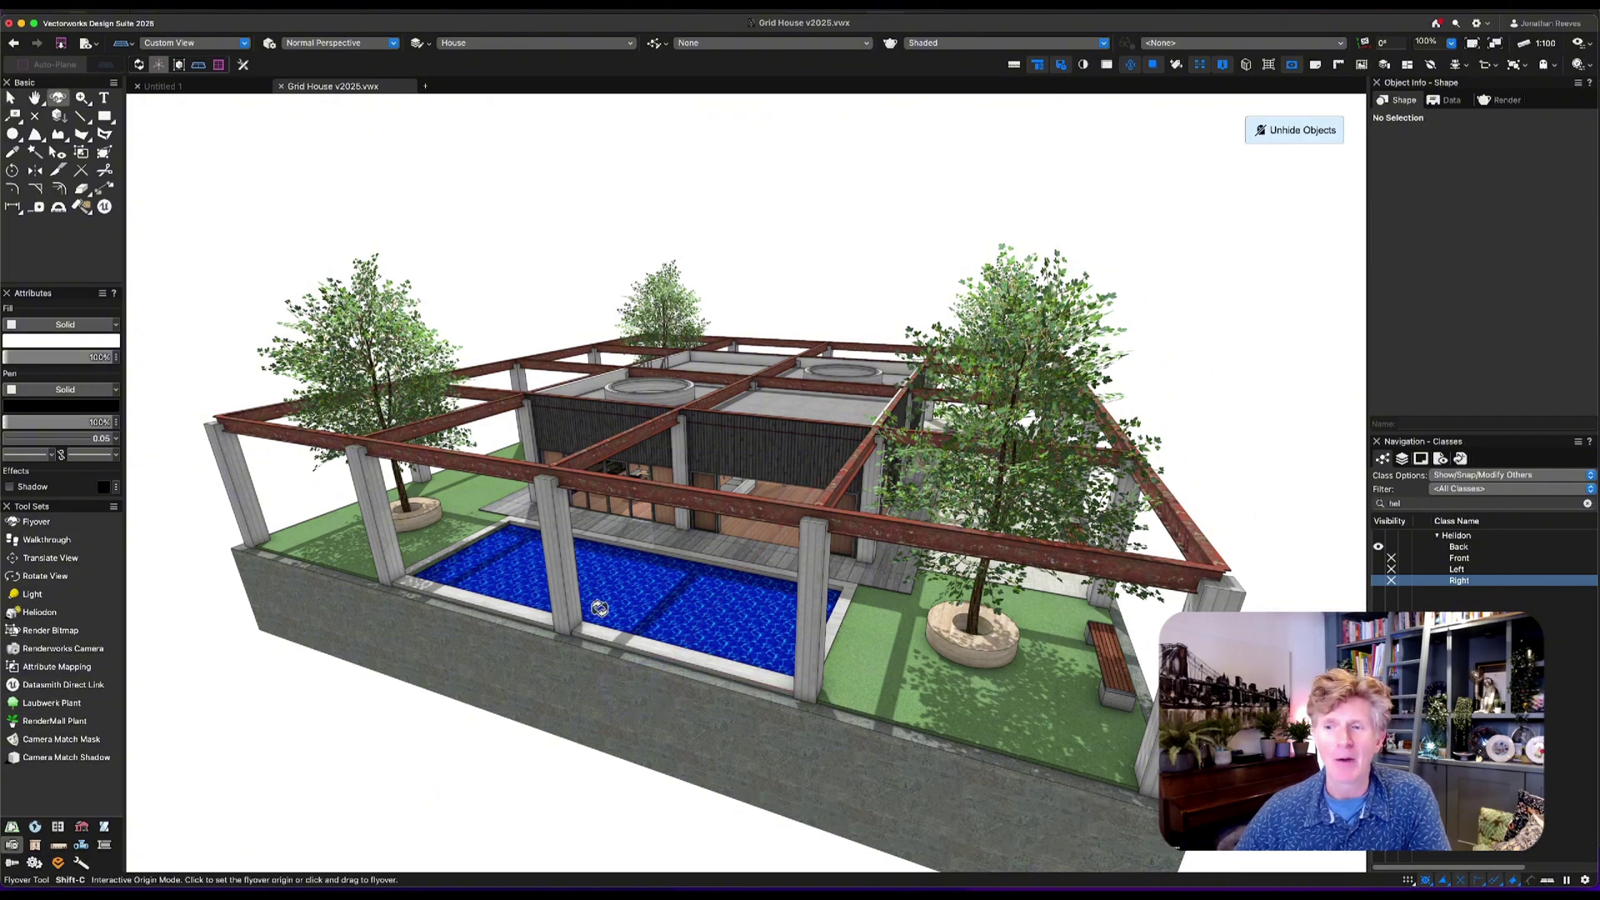
# Step: Orbit the model and step through saved views Elevation 1 to Elevation 4
pyautogui.hotkey('shift', 'c')
pyautogui.moveTo(614, 597); pyautogui.dragTo(841, 491)
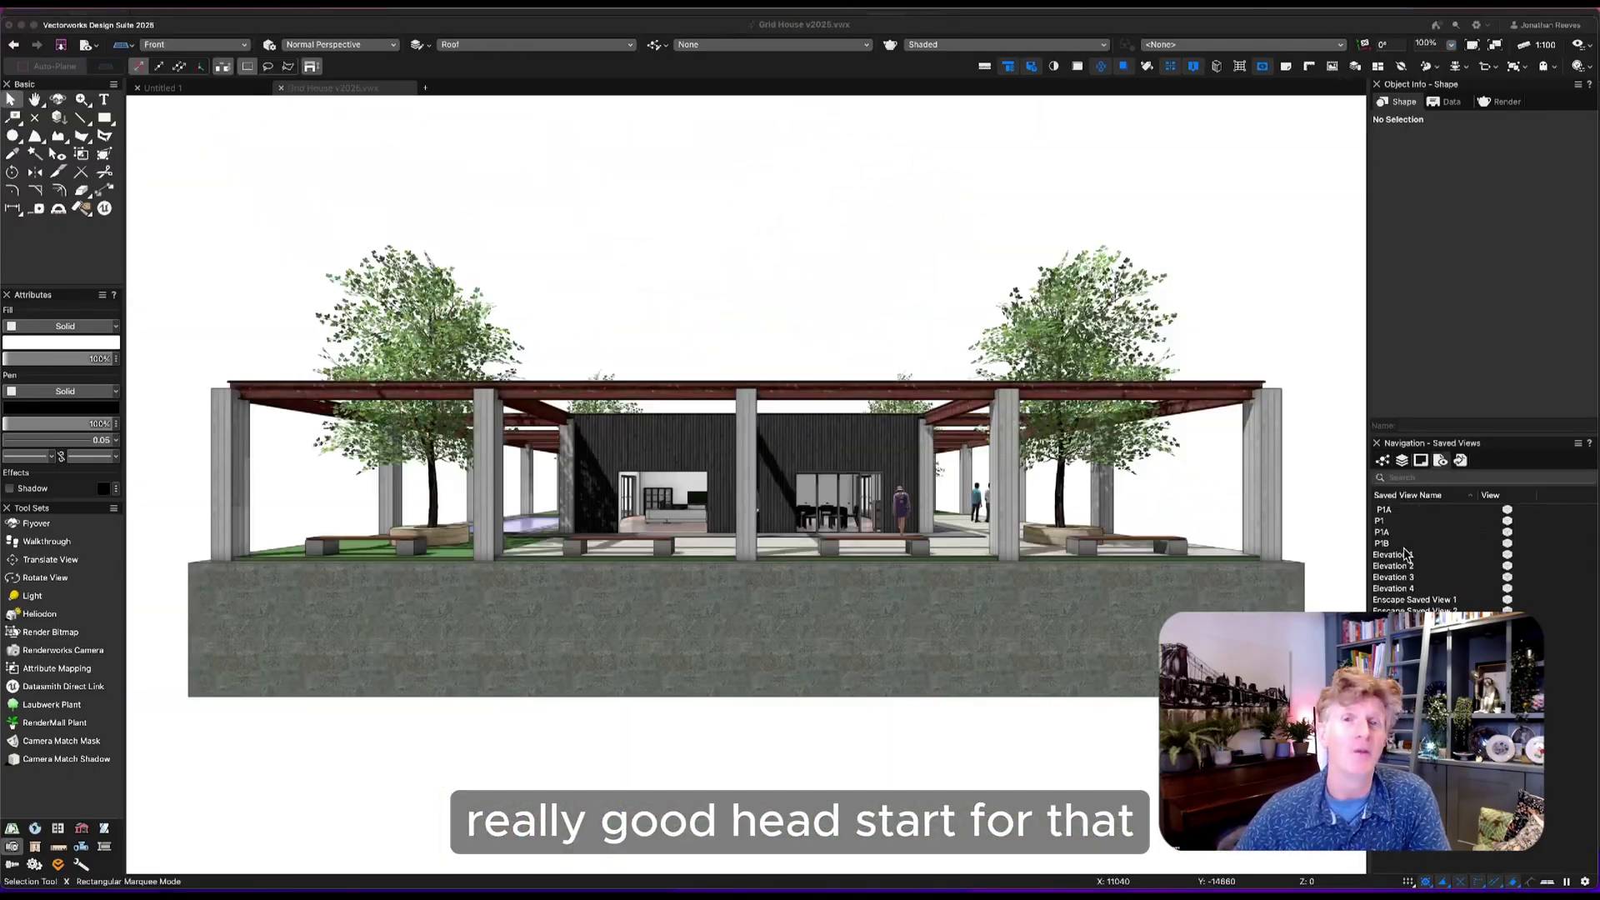
pyautogui.click(1417, 554)
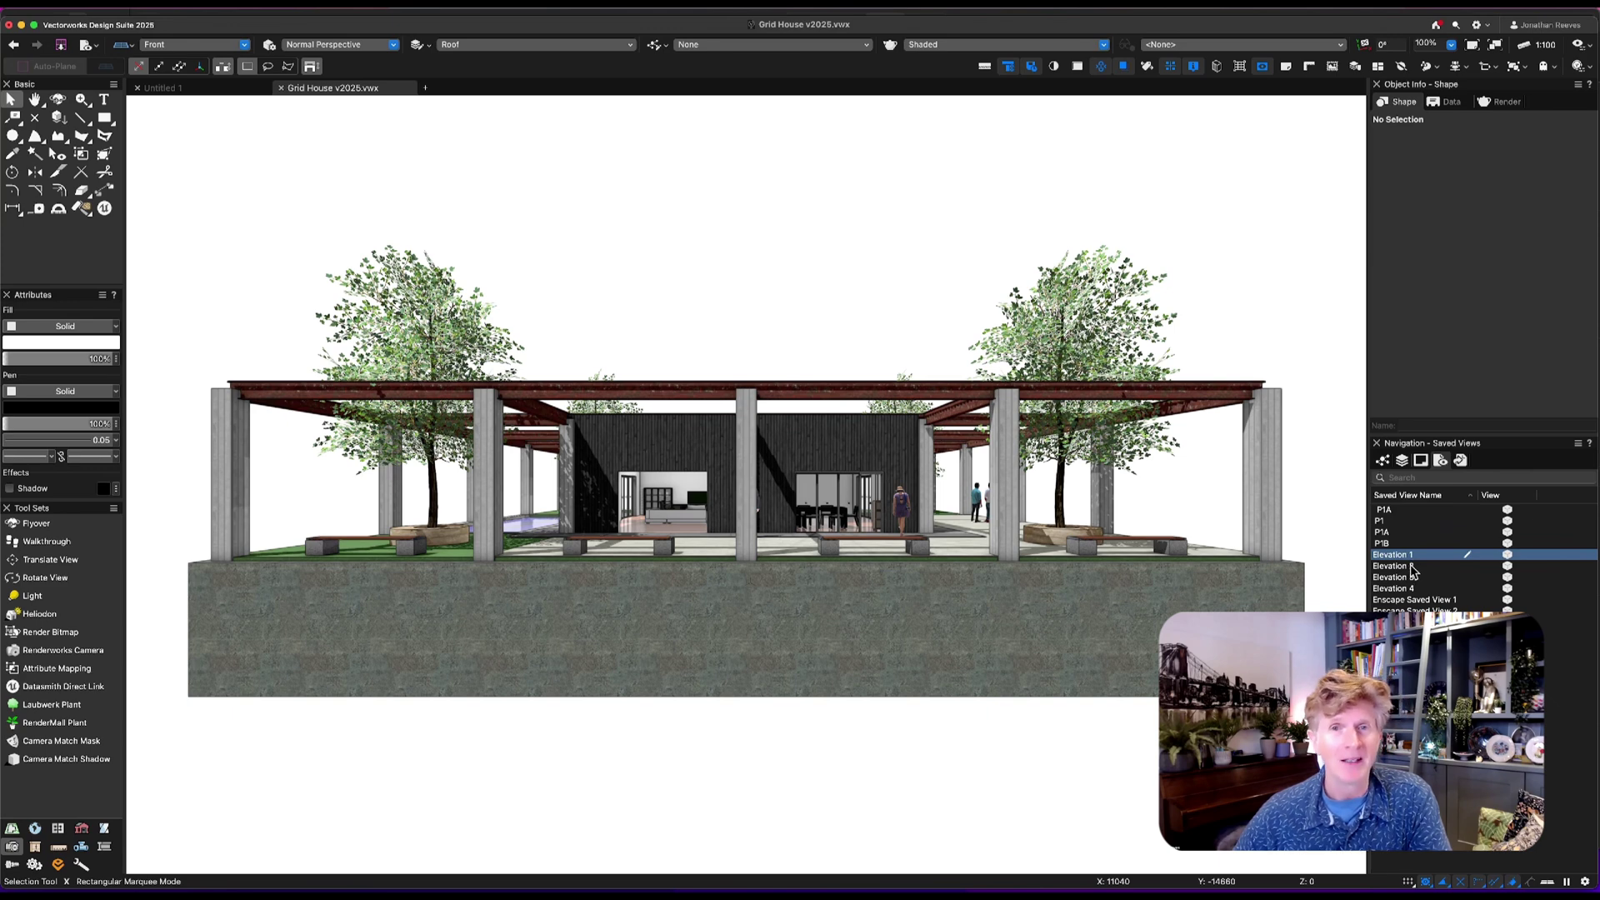
pyautogui.click(1411, 567)
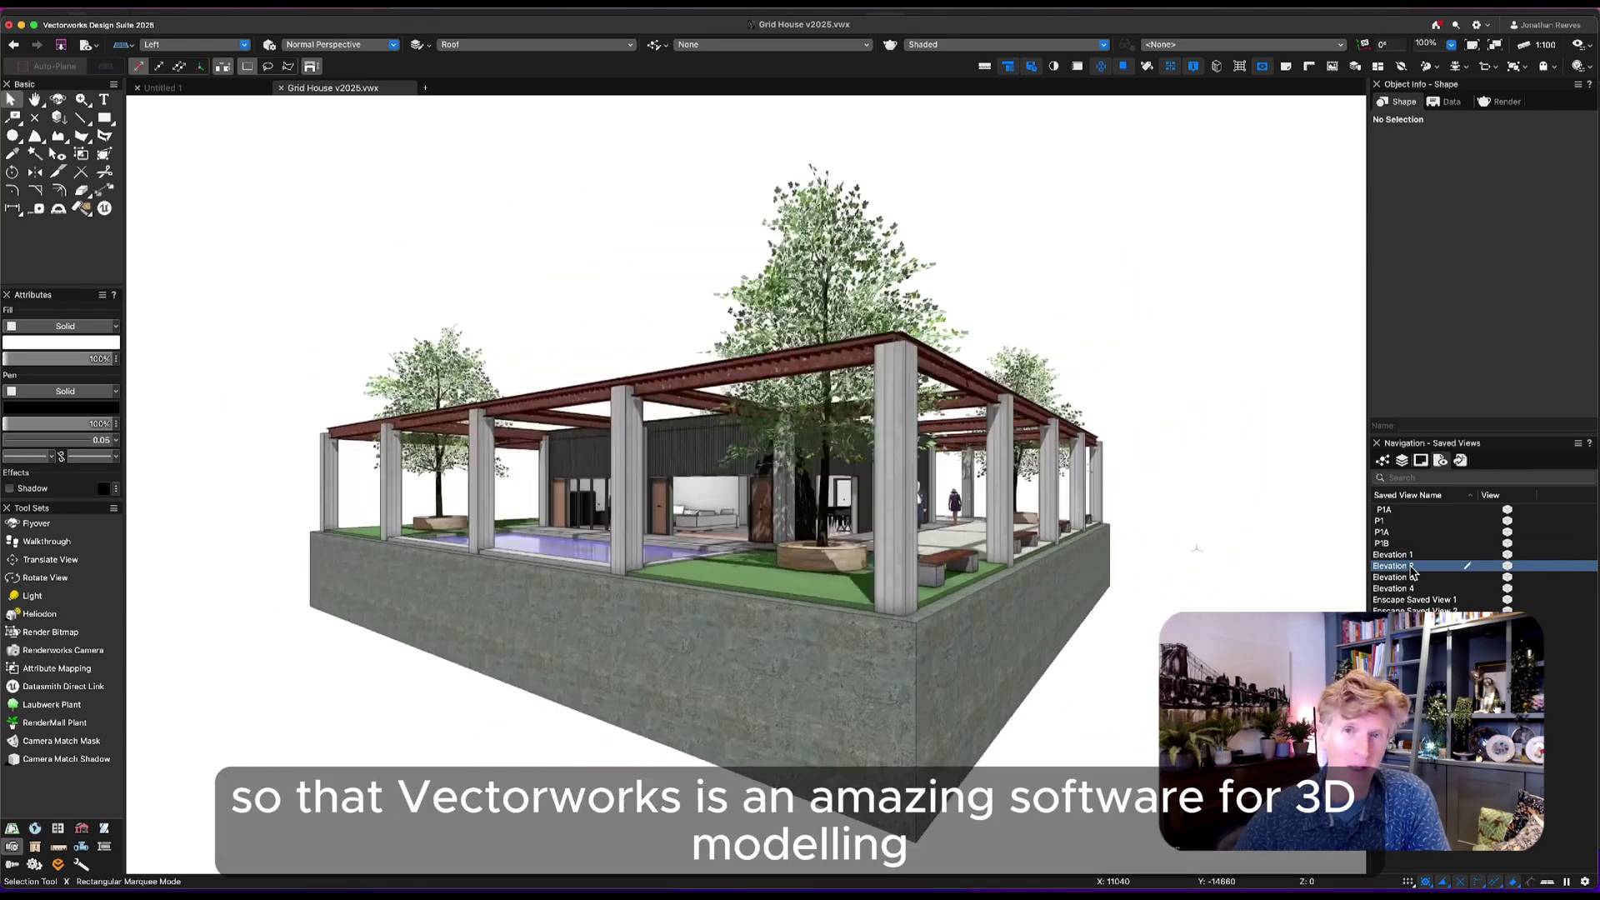
pyautogui.click(1409, 578)
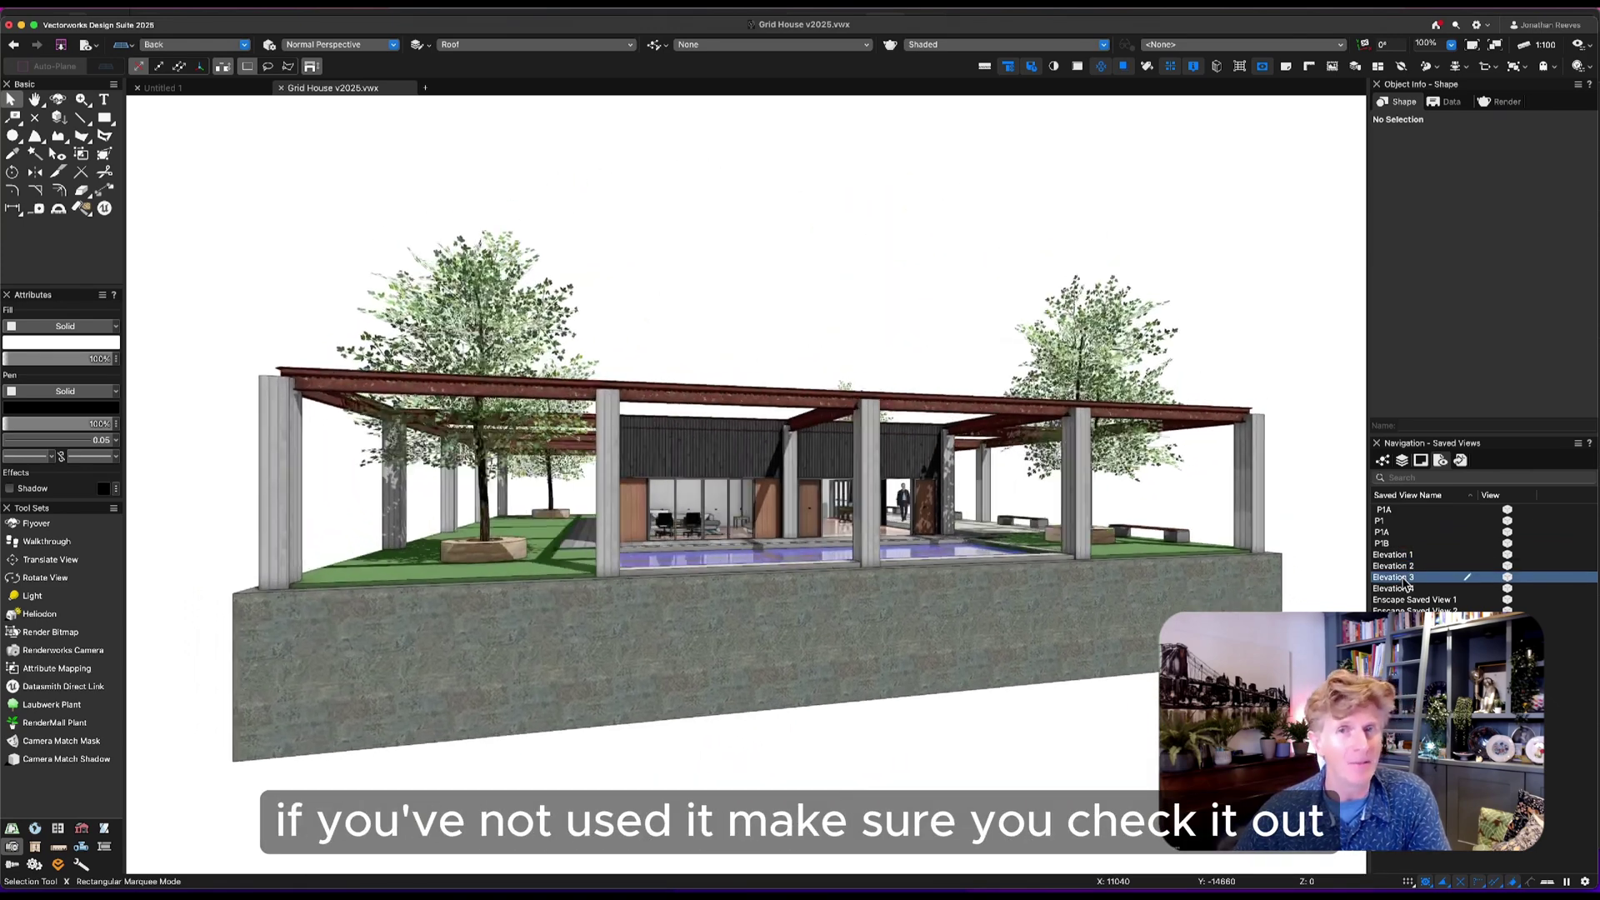
pyautogui.click(1404, 588)
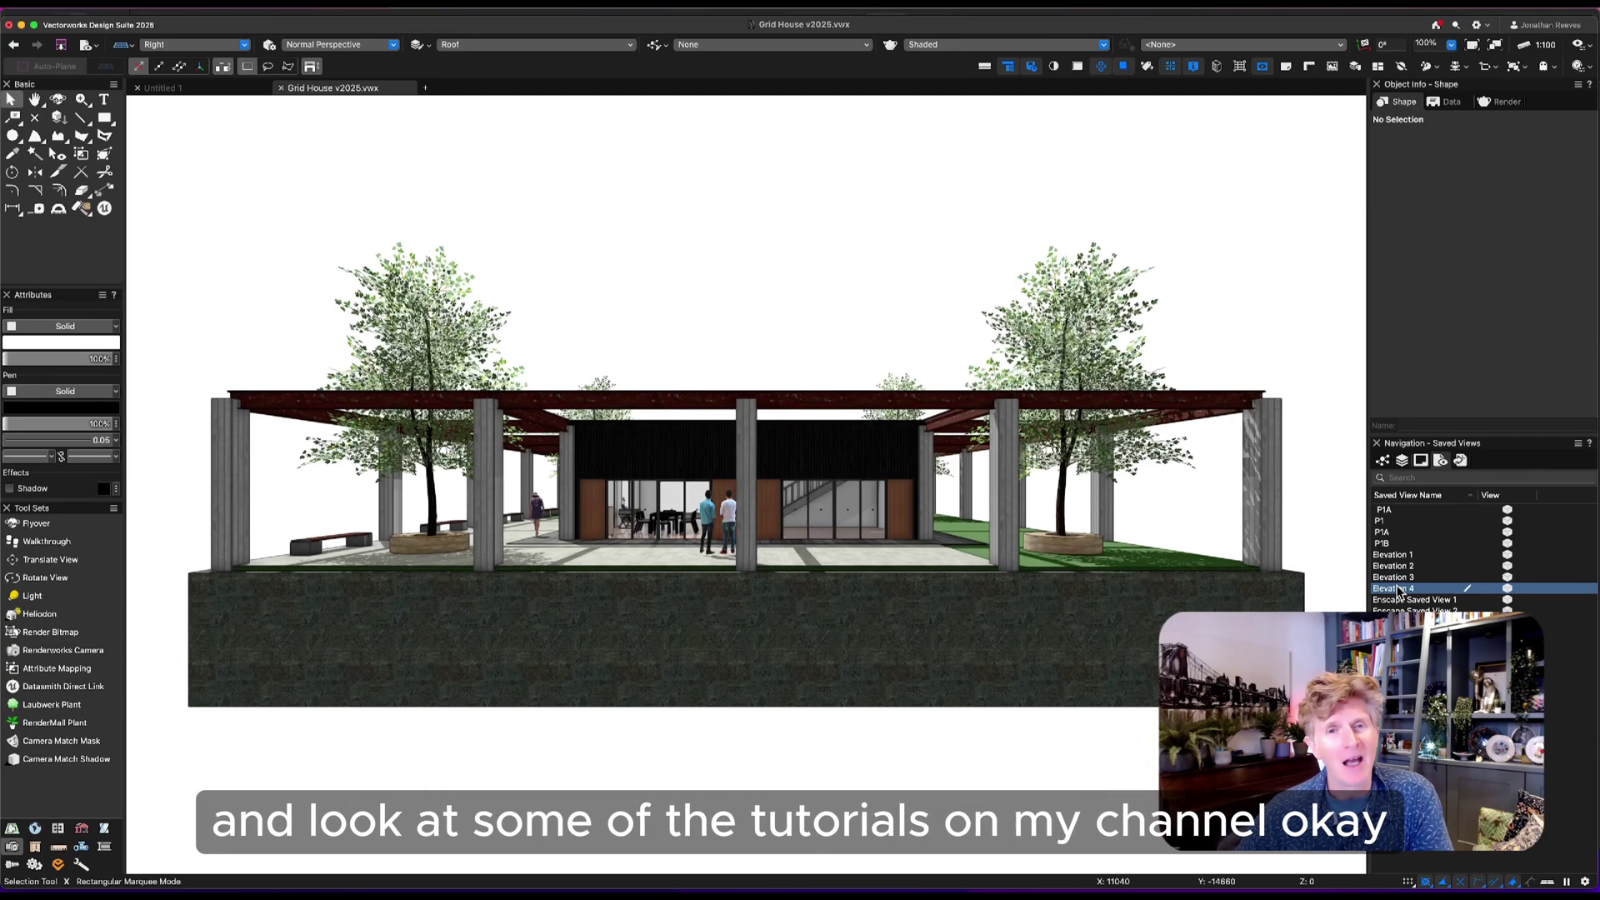
# Step: Add the eight saved views, P1A through Elevation 4, to the Publish list
pyautogui.click(106, 5)
pyautogui.click(166, 343)
pyautogui.click(510, 161)
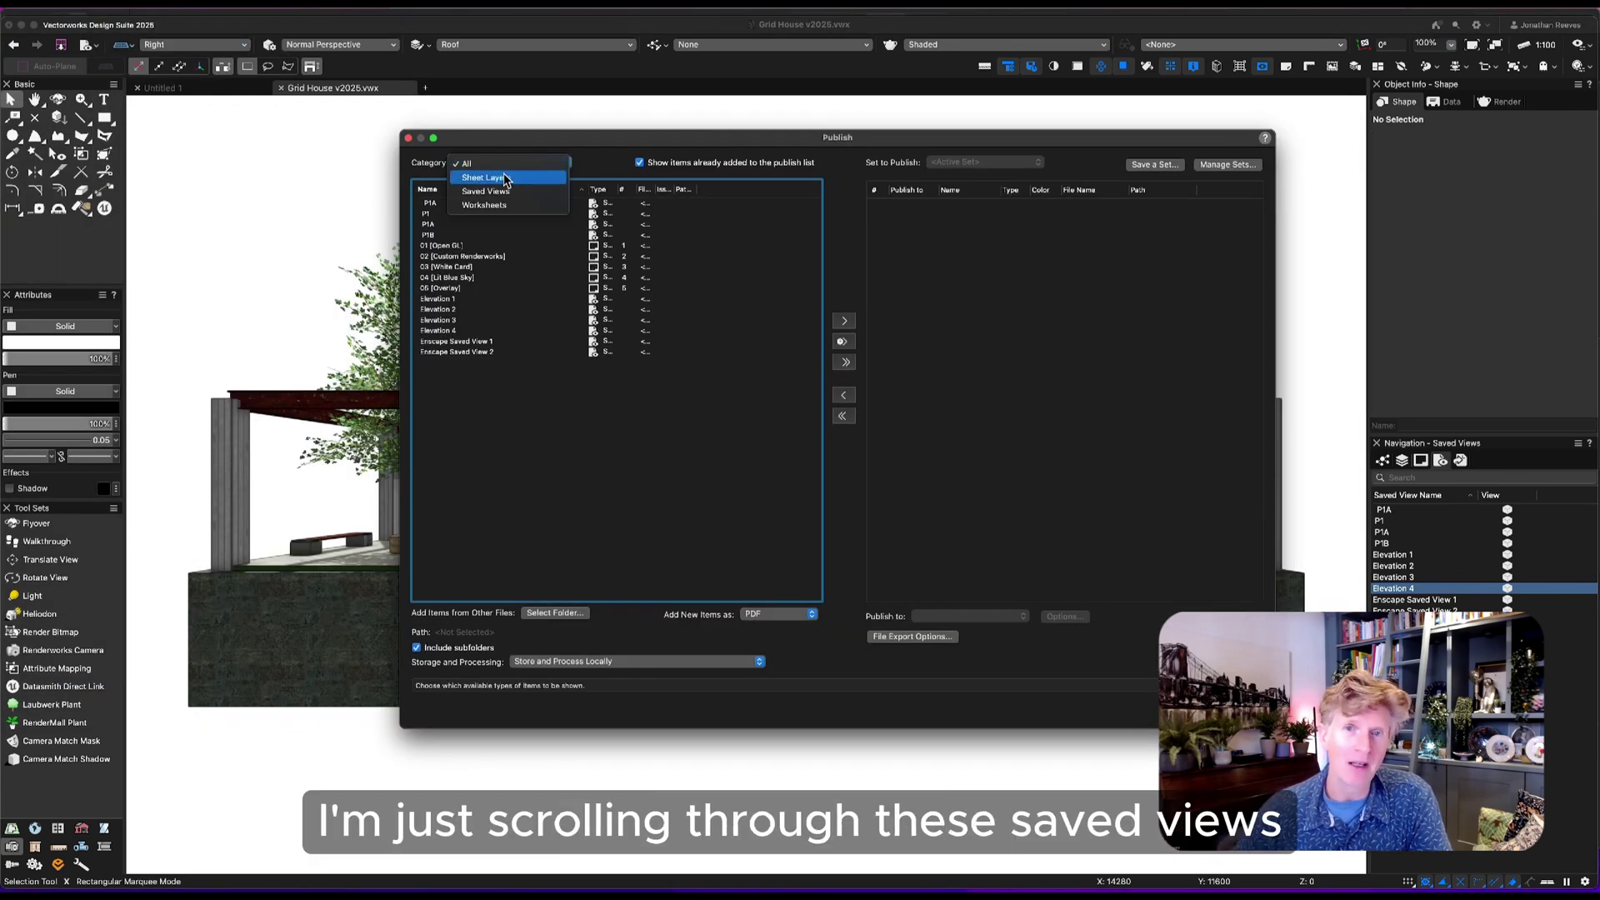
pyautogui.click(507, 175)
pyautogui.click(440, 204)
pyautogui.keyDown('shift'); pyautogui.click(454, 278); pyautogui.keyUp('shift')
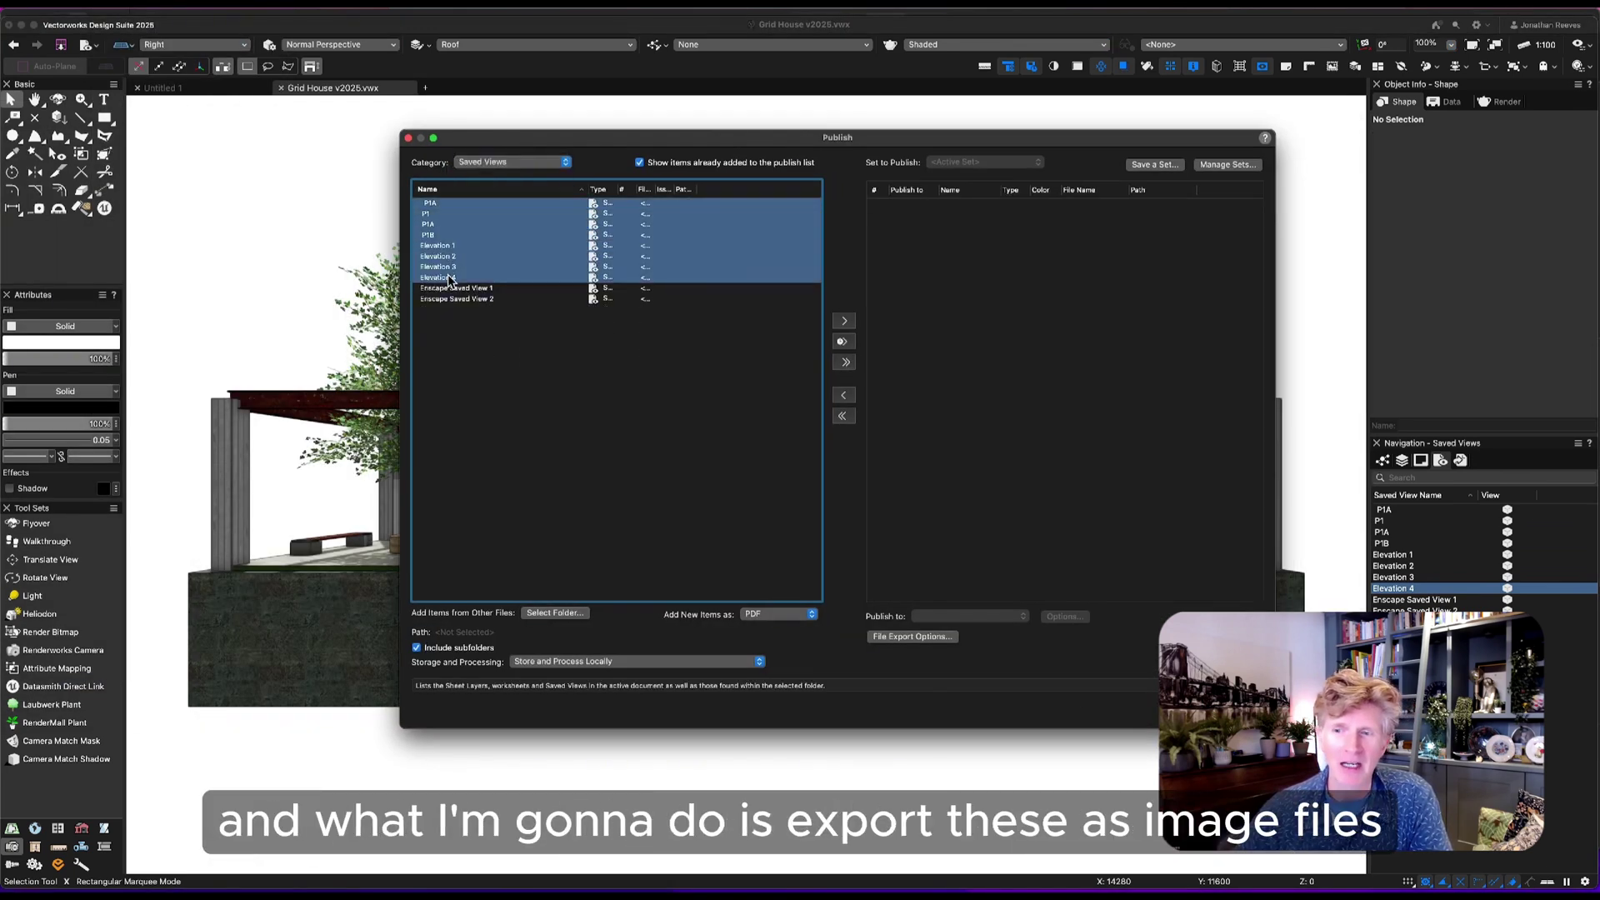
pyautogui.click(843, 322)
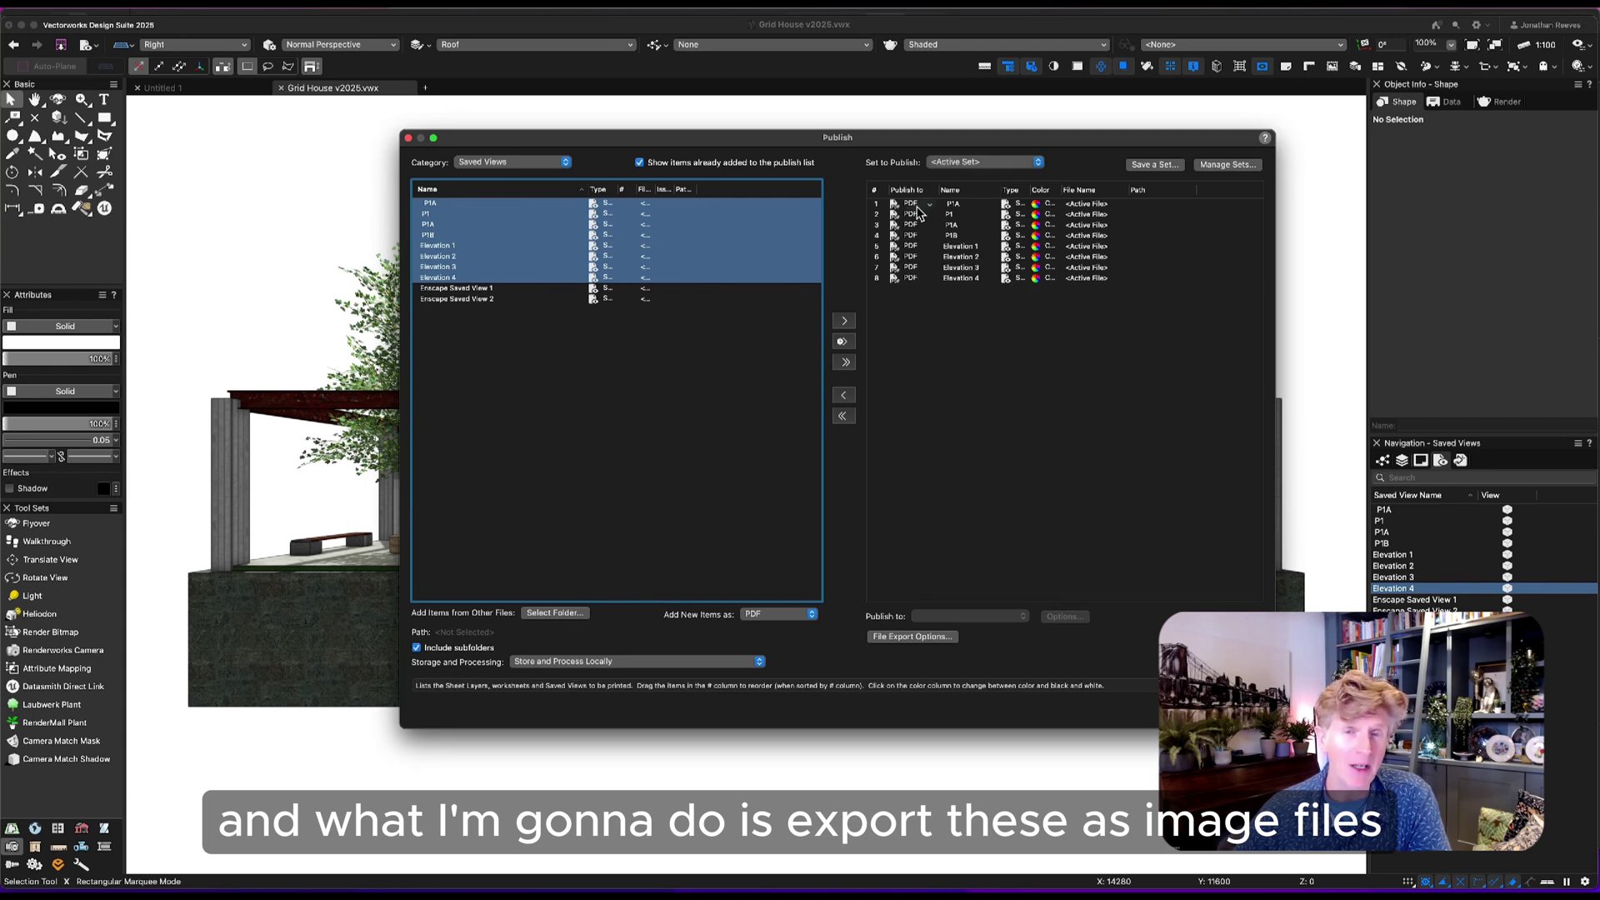
pyautogui.moveTo(916, 209); pyautogui.dragTo(918, 284)
# Step: Publish as Image, each page as a separate image at 300 resolution
pyautogui.click(970, 615)
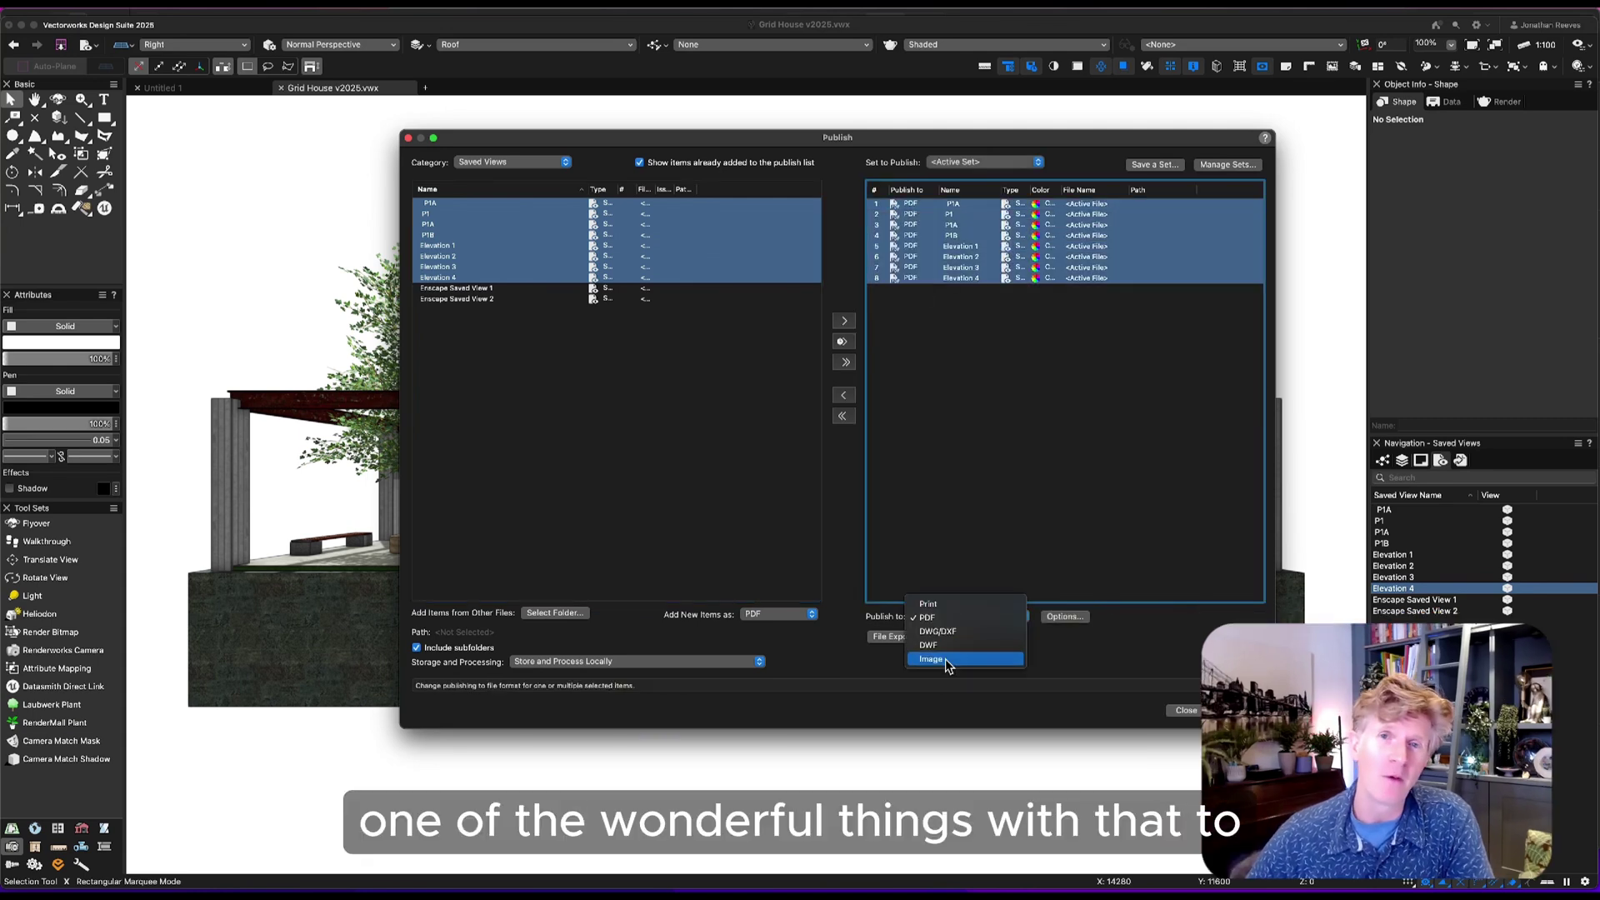
pyautogui.click(959, 653)
pyautogui.click(1064, 615)
pyautogui.click(664, 214)
pyautogui.write('300')
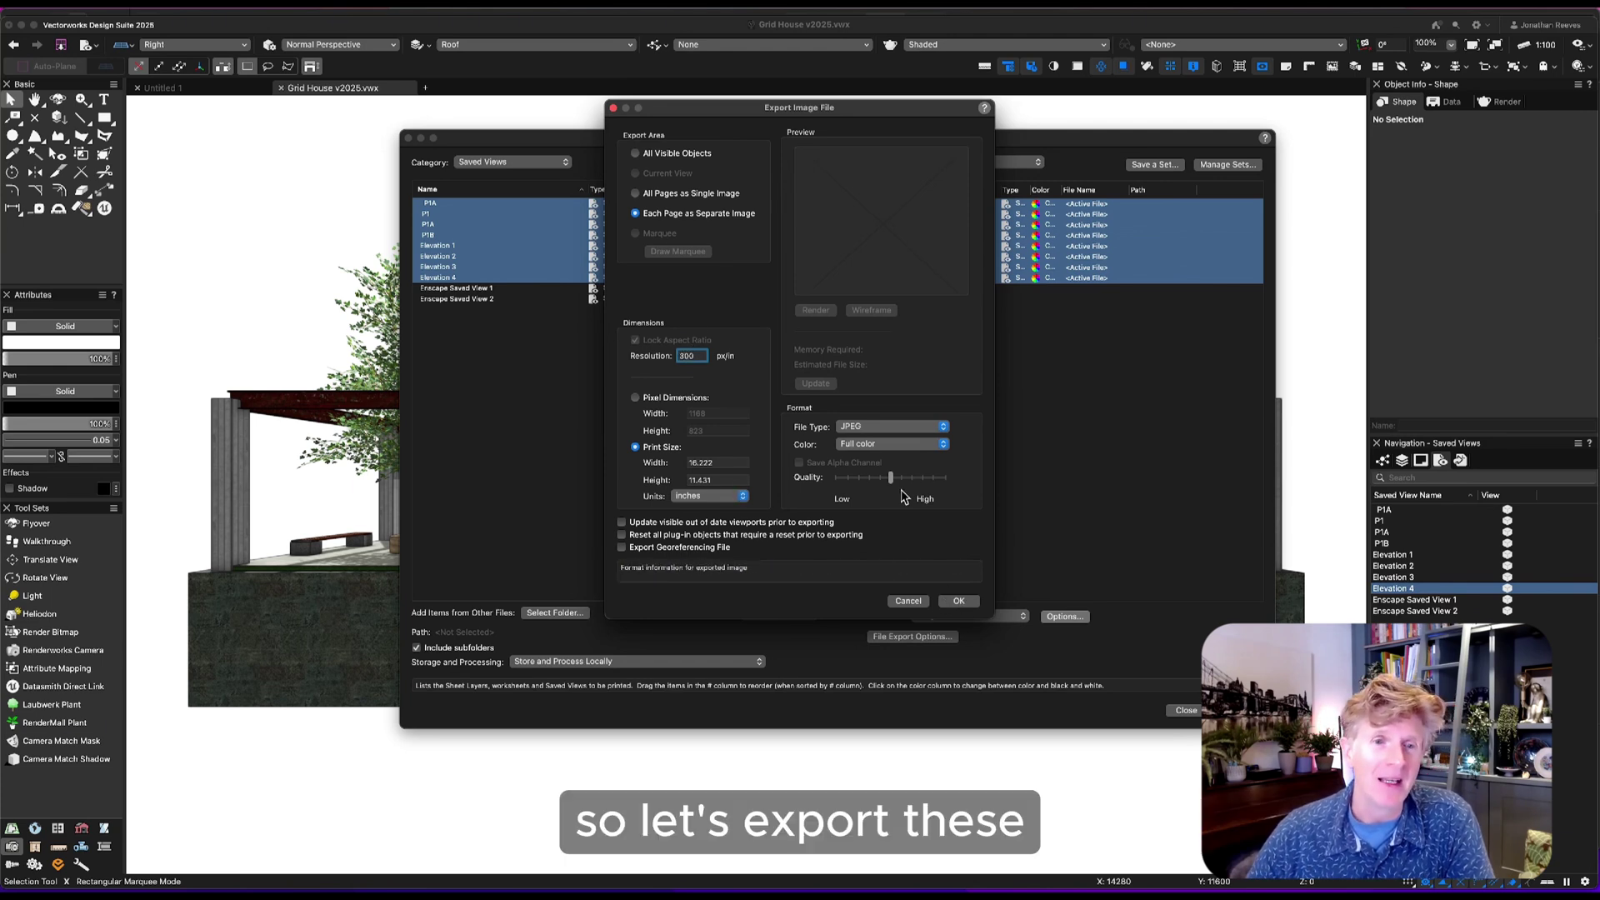
pyautogui.click(958, 601)
pyautogui.press('Return')
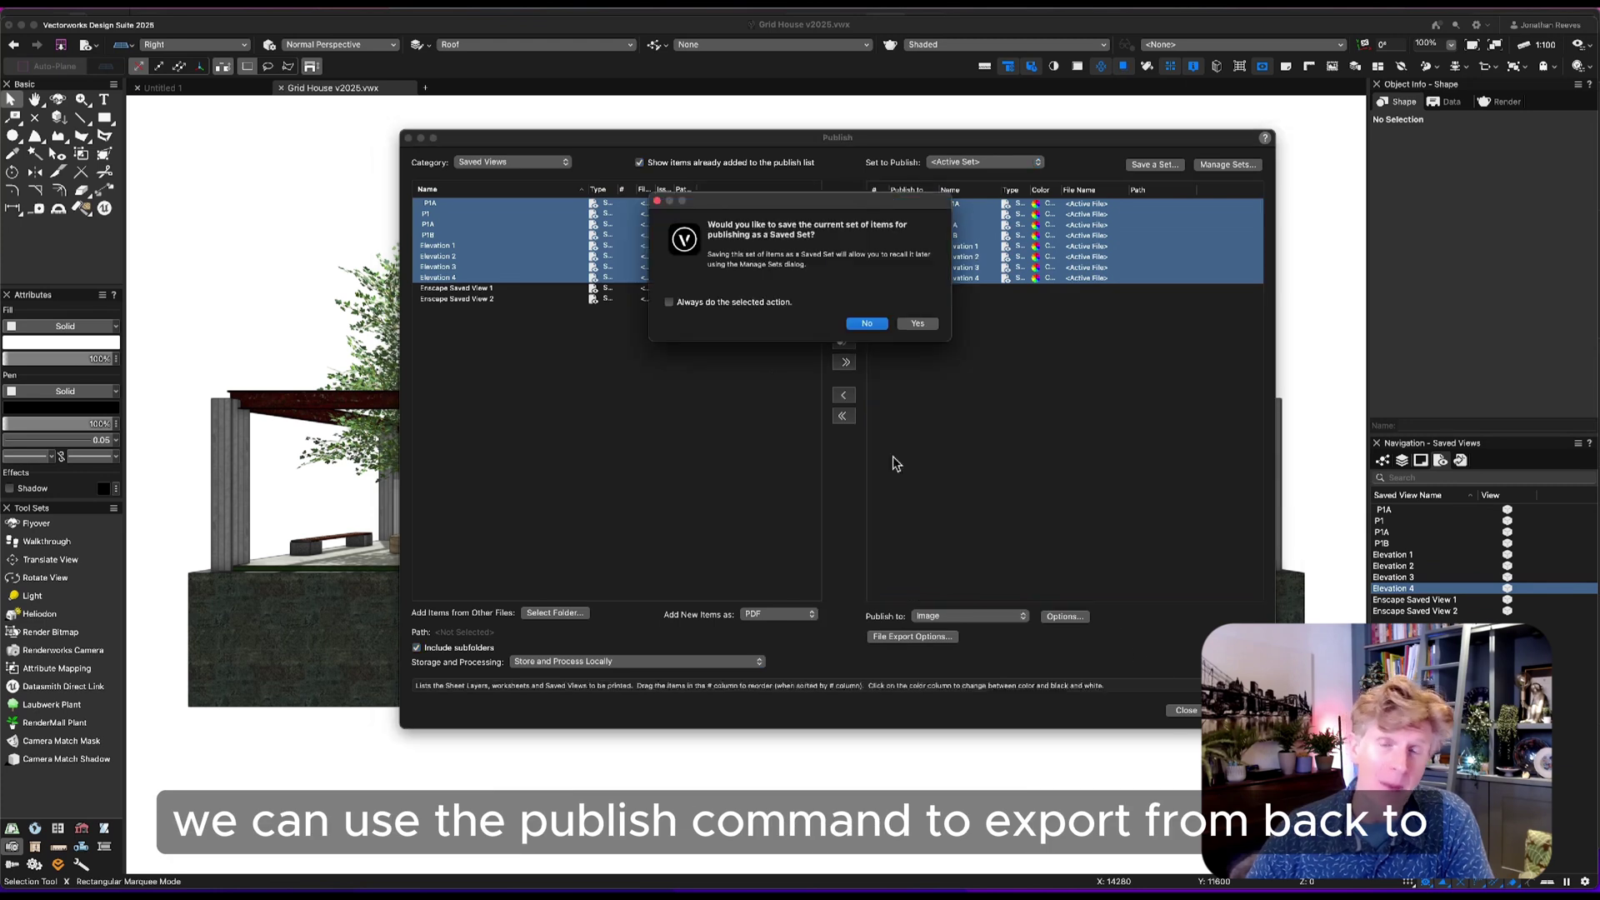
# Step: Save the set as Images and export into a new Documents folder named Prome
pyautogui.click(911, 325)
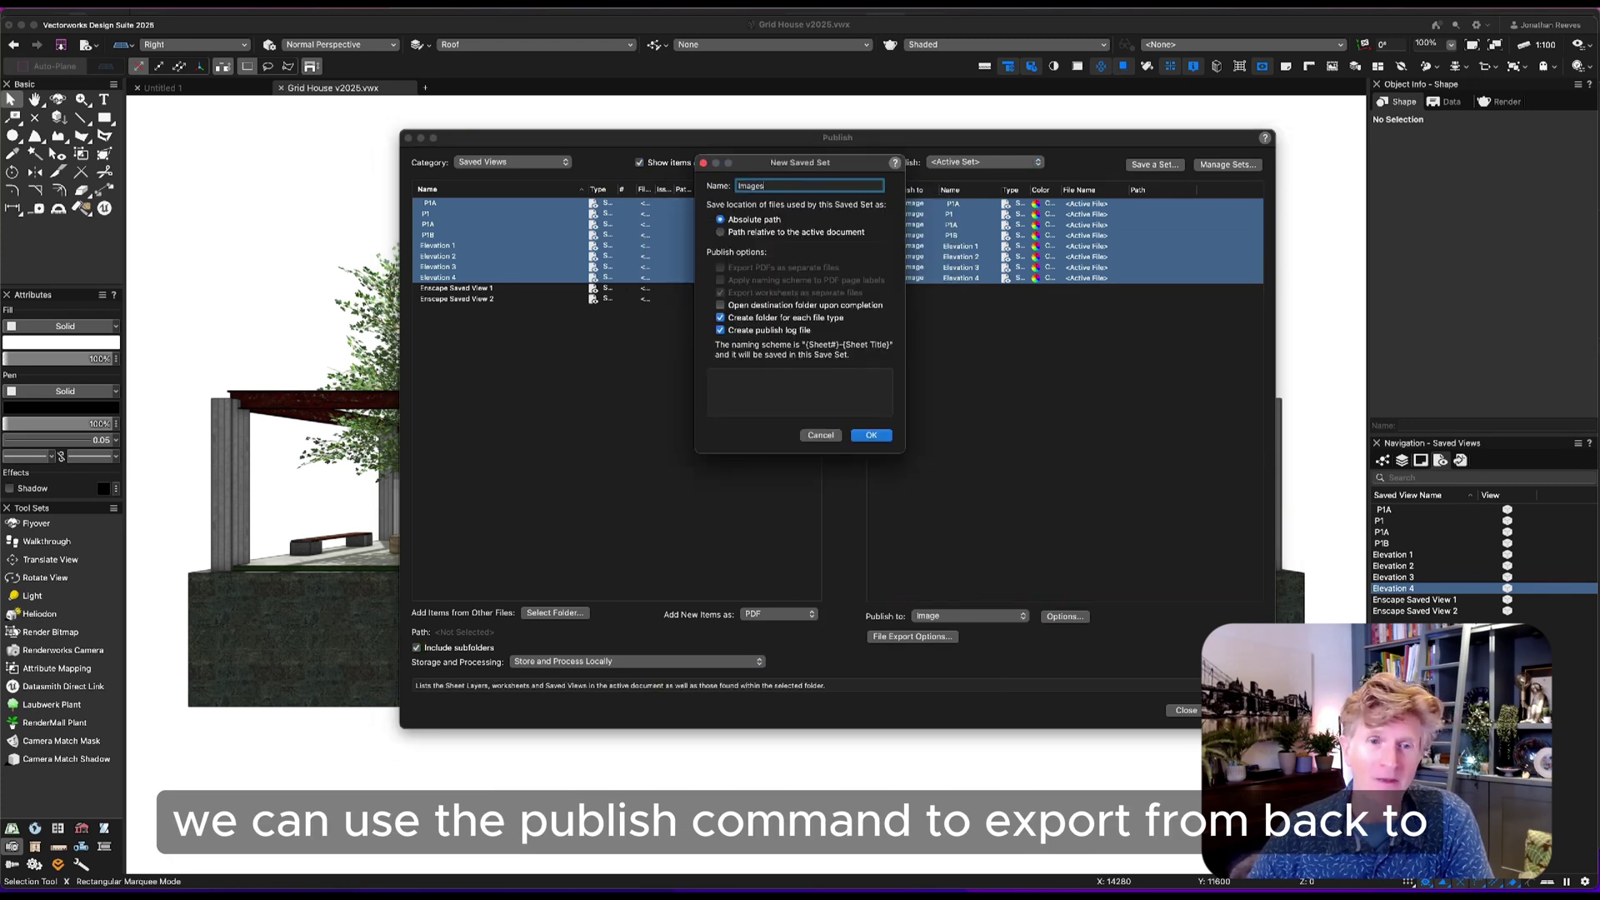
pyautogui.press('Return')
pyautogui.click(1238, 710)
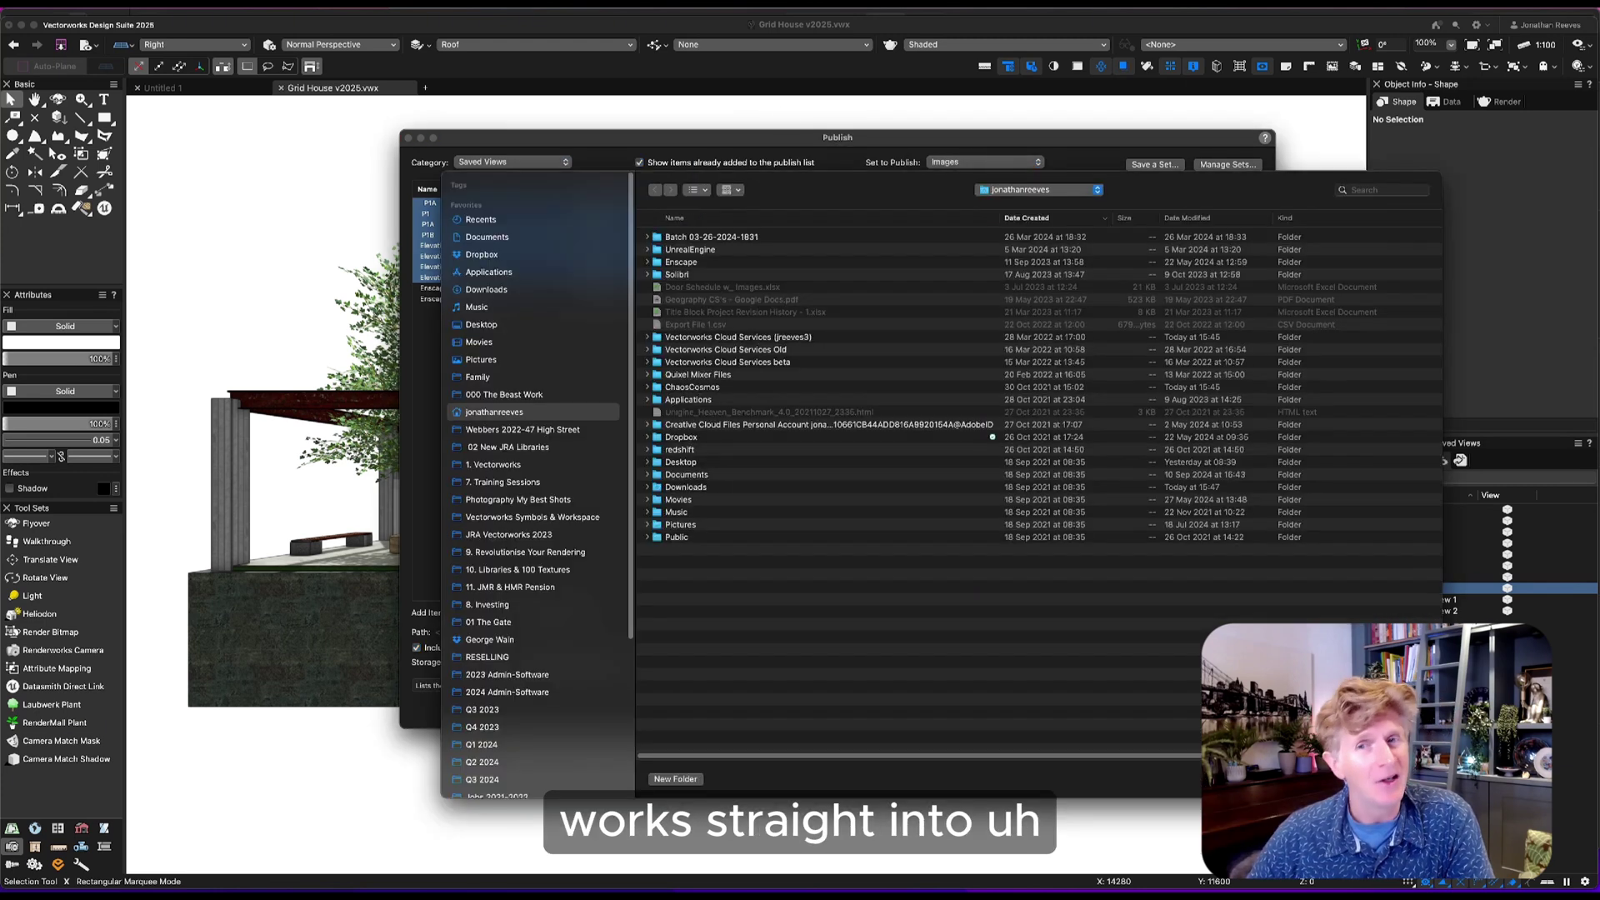
pyautogui.click(483, 237)
pyautogui.click(675, 779)
pyautogui.write('Prome AI')
pyautogui.press('Return')
pyautogui.press('Return')
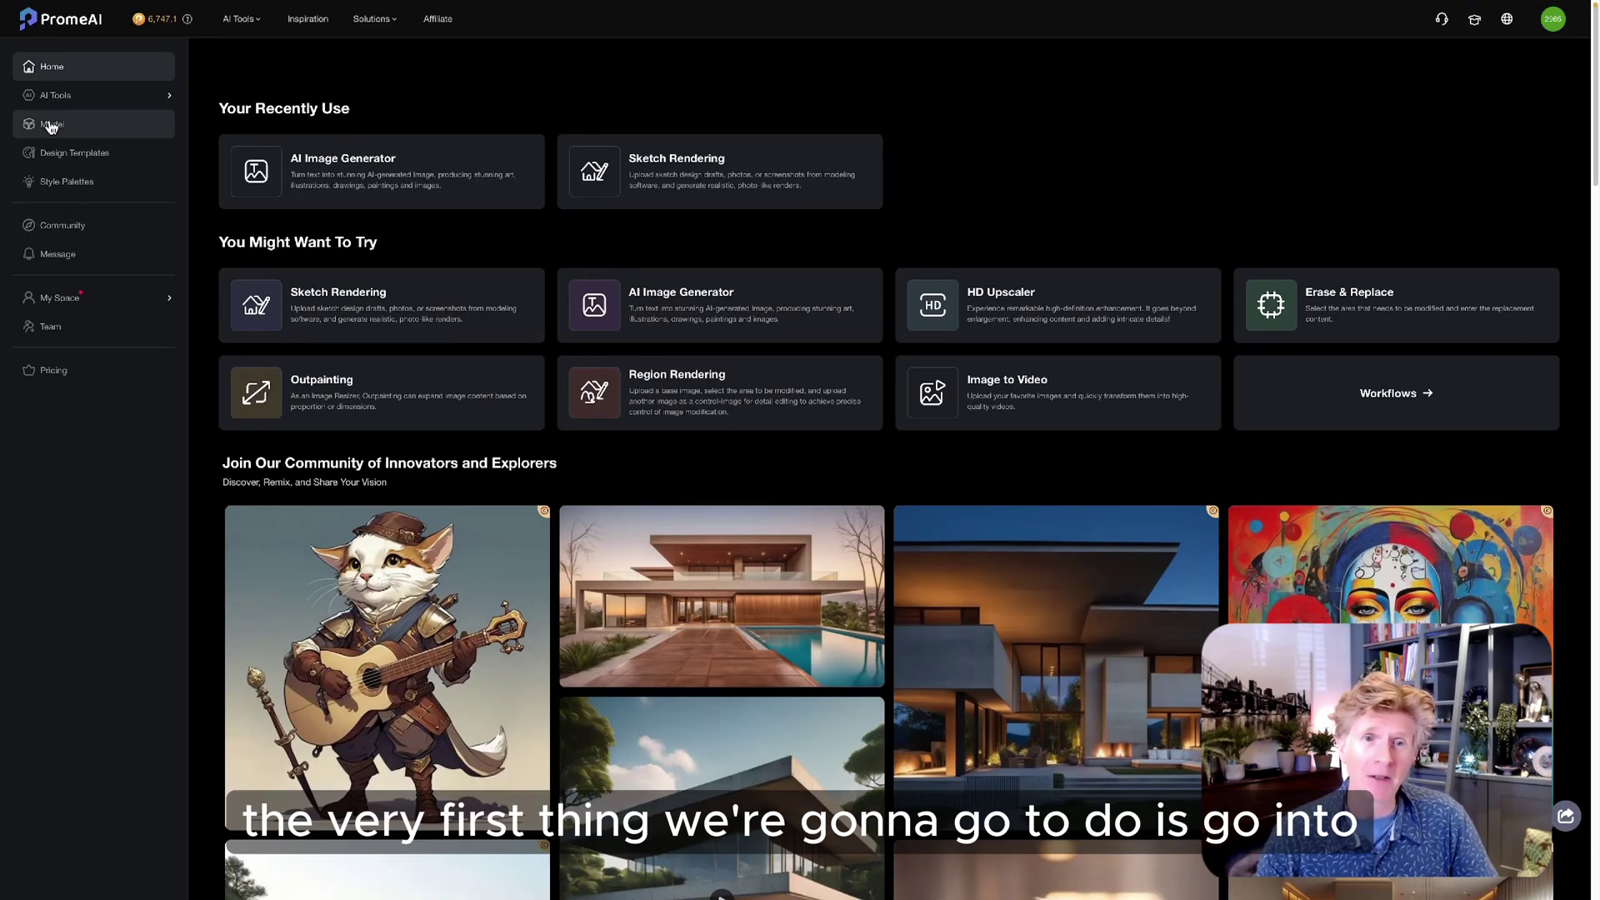
# Step: Open the custom model page in PromeAI and scroll through the Model Square gallery
pyautogui.click(50, 123)
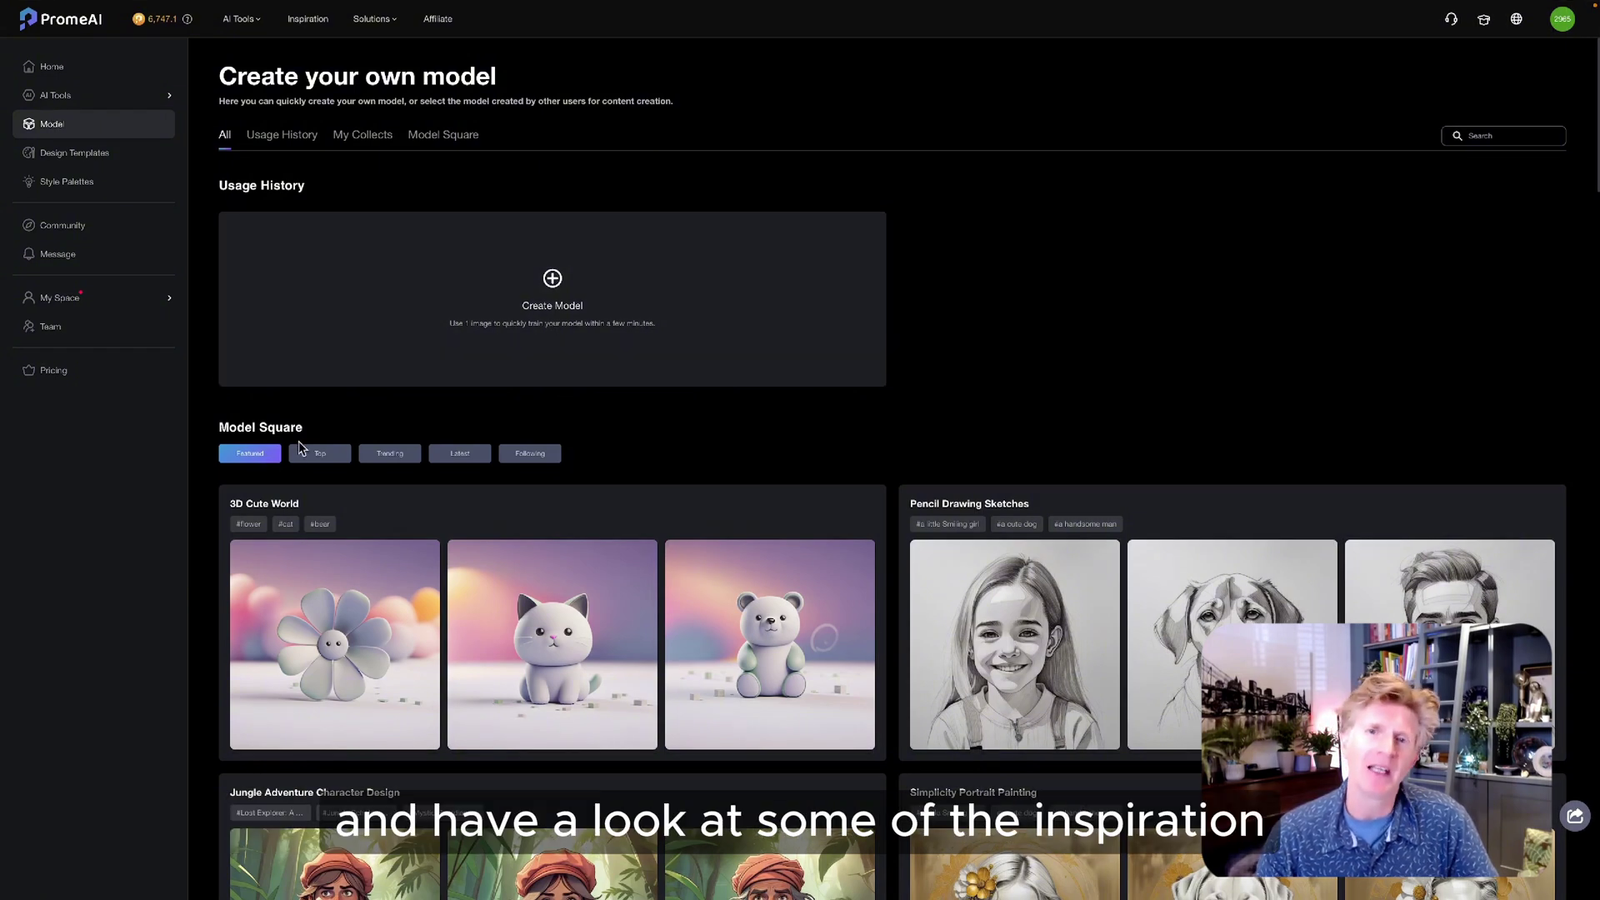
pyautogui.scroll(-3, 648, 373)
pyautogui.scroll(-5, 650, 374)
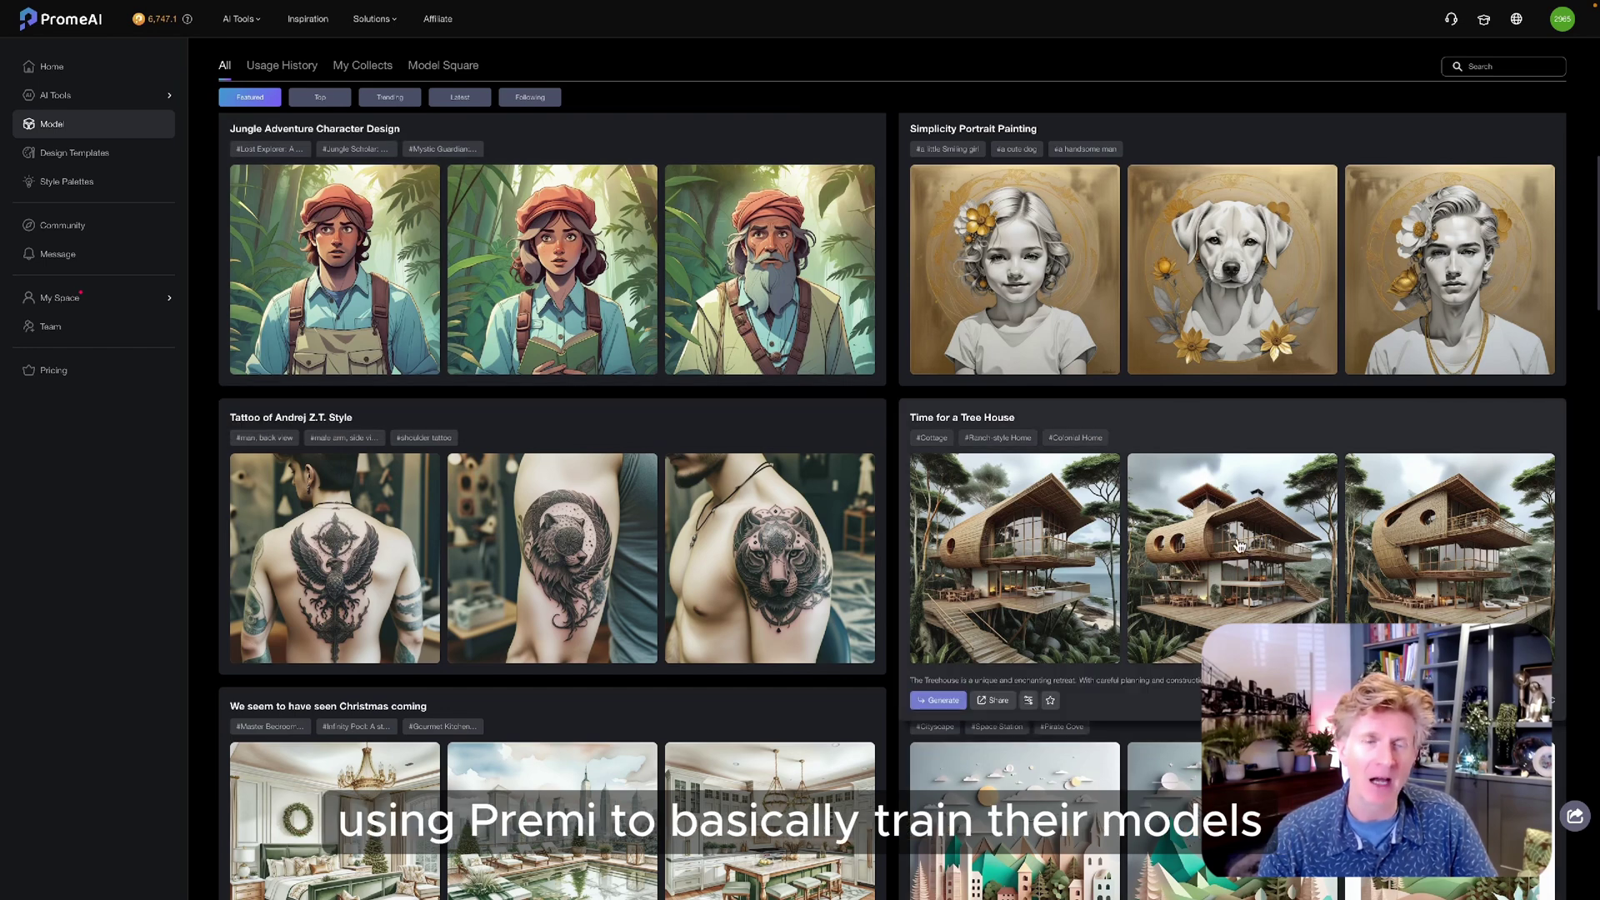
pyautogui.scroll(-1, 1050, 650)
pyautogui.scroll(9, 628, 389)
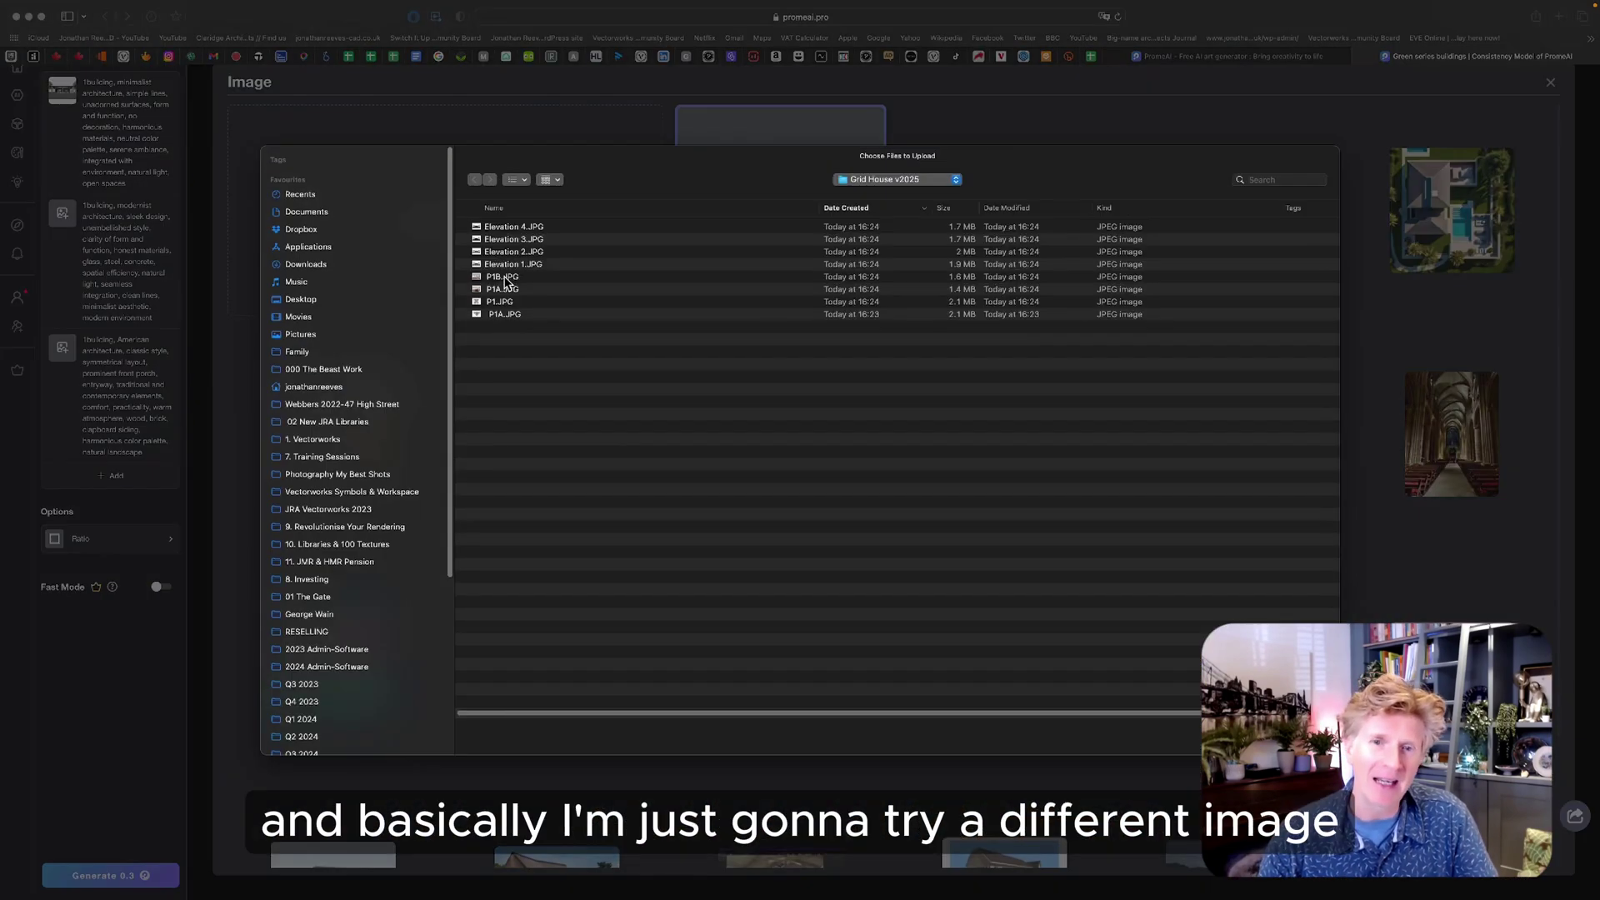
# Step: Preview the exported elevation images and upload Elevation 2.JPG into the first prompt
pyautogui.click(503, 276)
pyautogui.press('space')
pyautogui.press('space')
pyautogui.press('Up')
pyautogui.press('space')
pyautogui.press('Up')
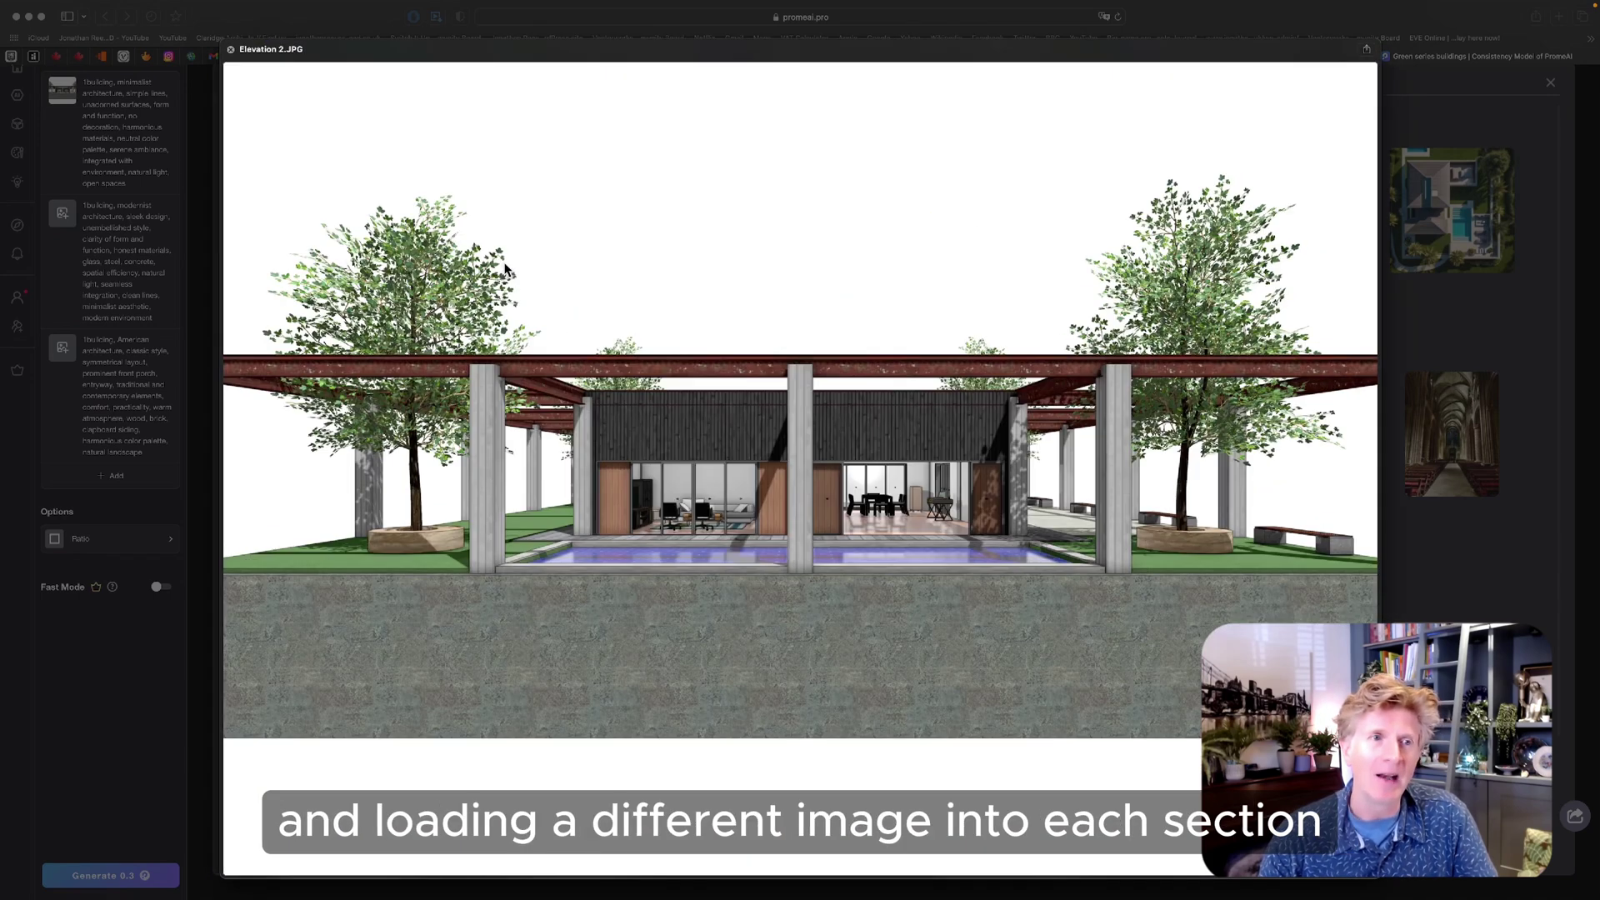
pyautogui.press('Up')
pyautogui.press('Up')
pyautogui.press('space')
pyautogui.doubleClick(543, 256)
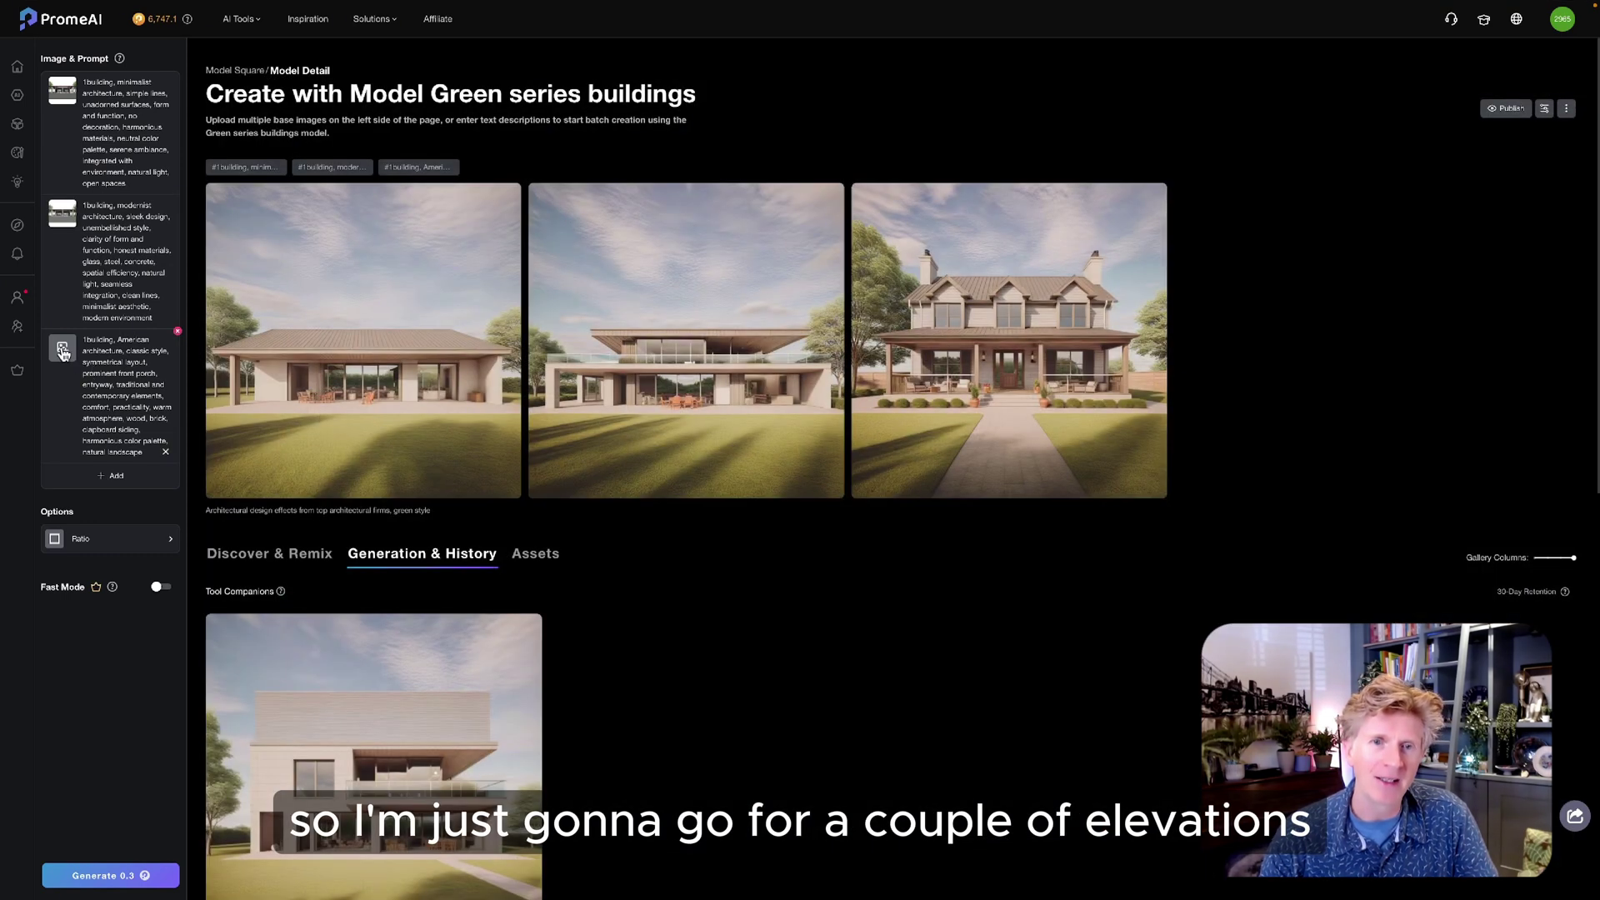
# Step: Upload another exported elevation image as the third prompt's base image
pyautogui.click(62, 350)
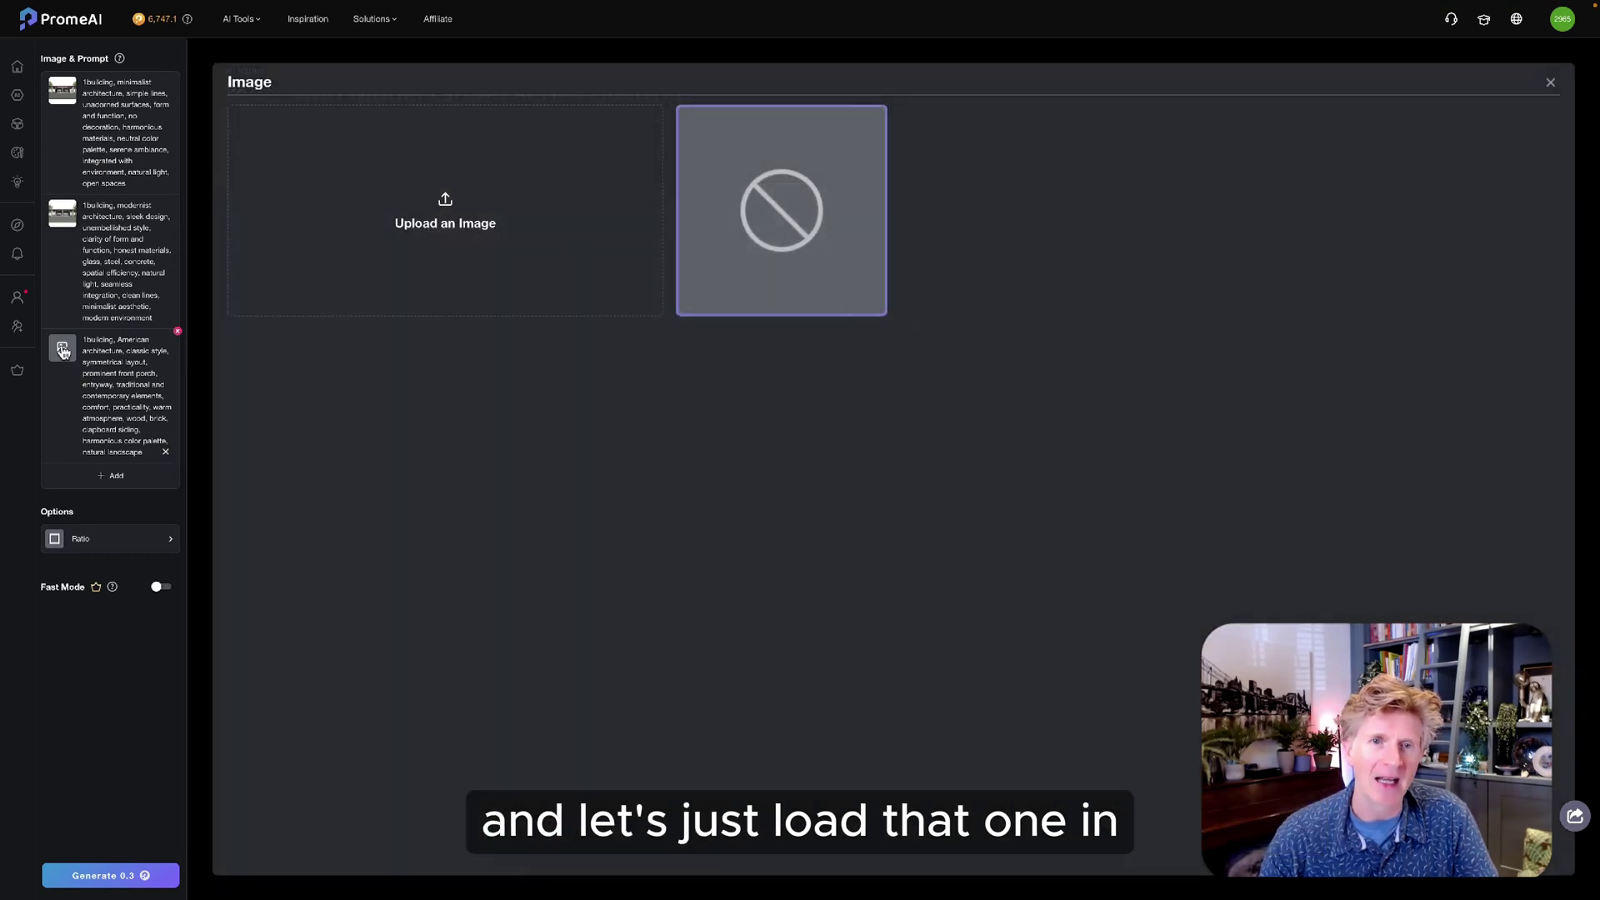
pyautogui.click(443, 208)
pyautogui.click(503, 302)
pyautogui.press('space')
pyautogui.press('Up')
pyautogui.press('Up')
pyautogui.press('Up')
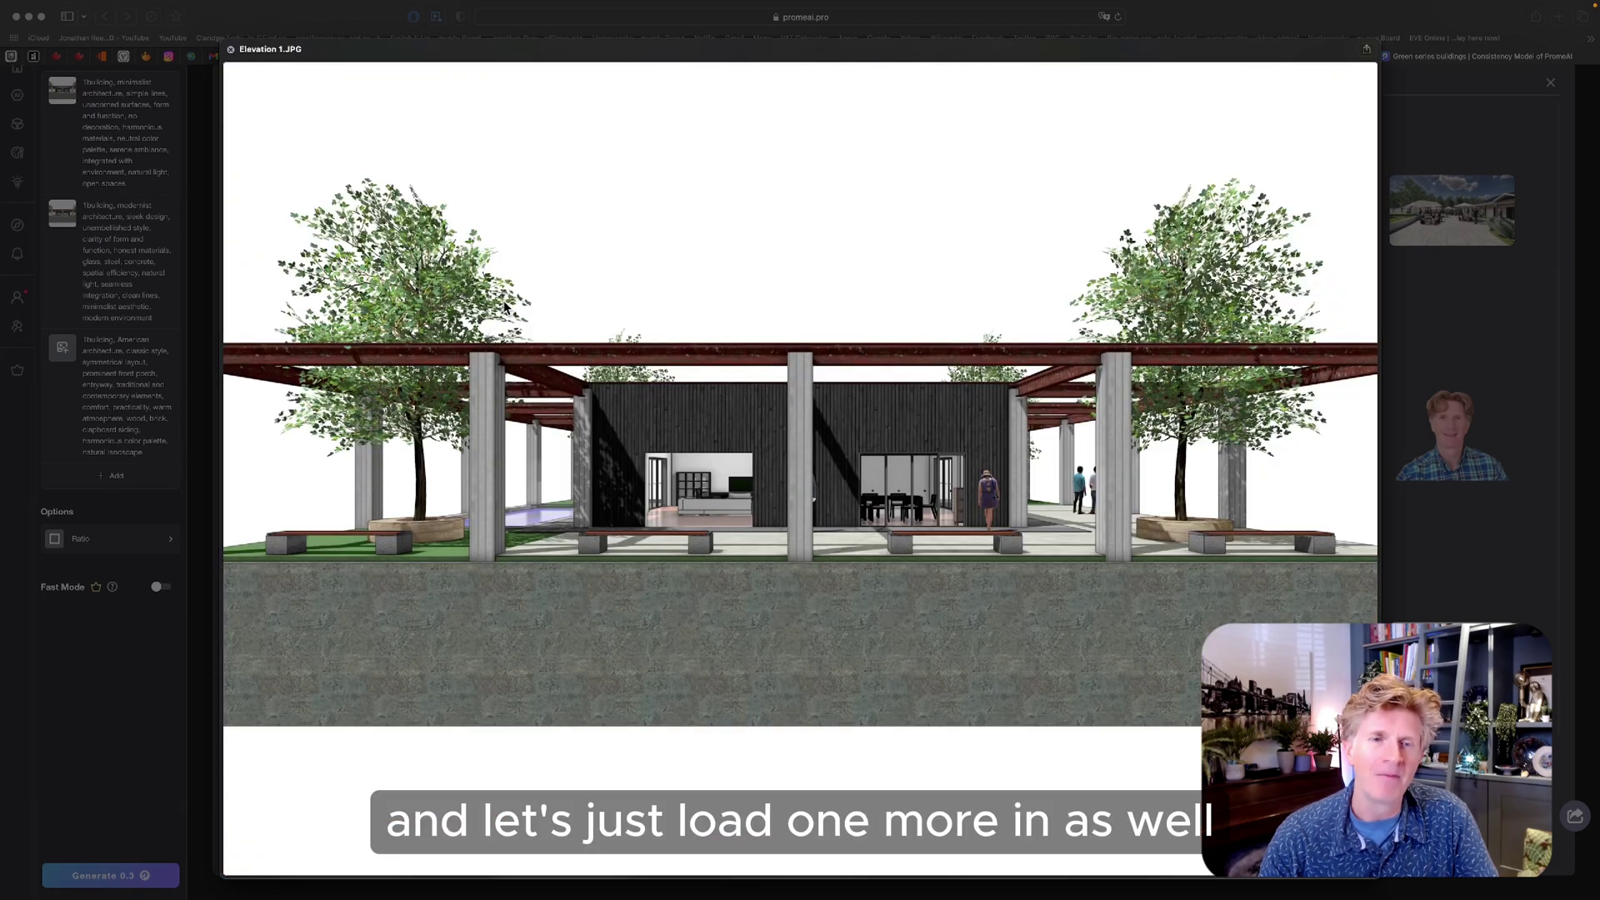
pyautogui.press('Down')
pyautogui.press('space')
pyautogui.press('Return')
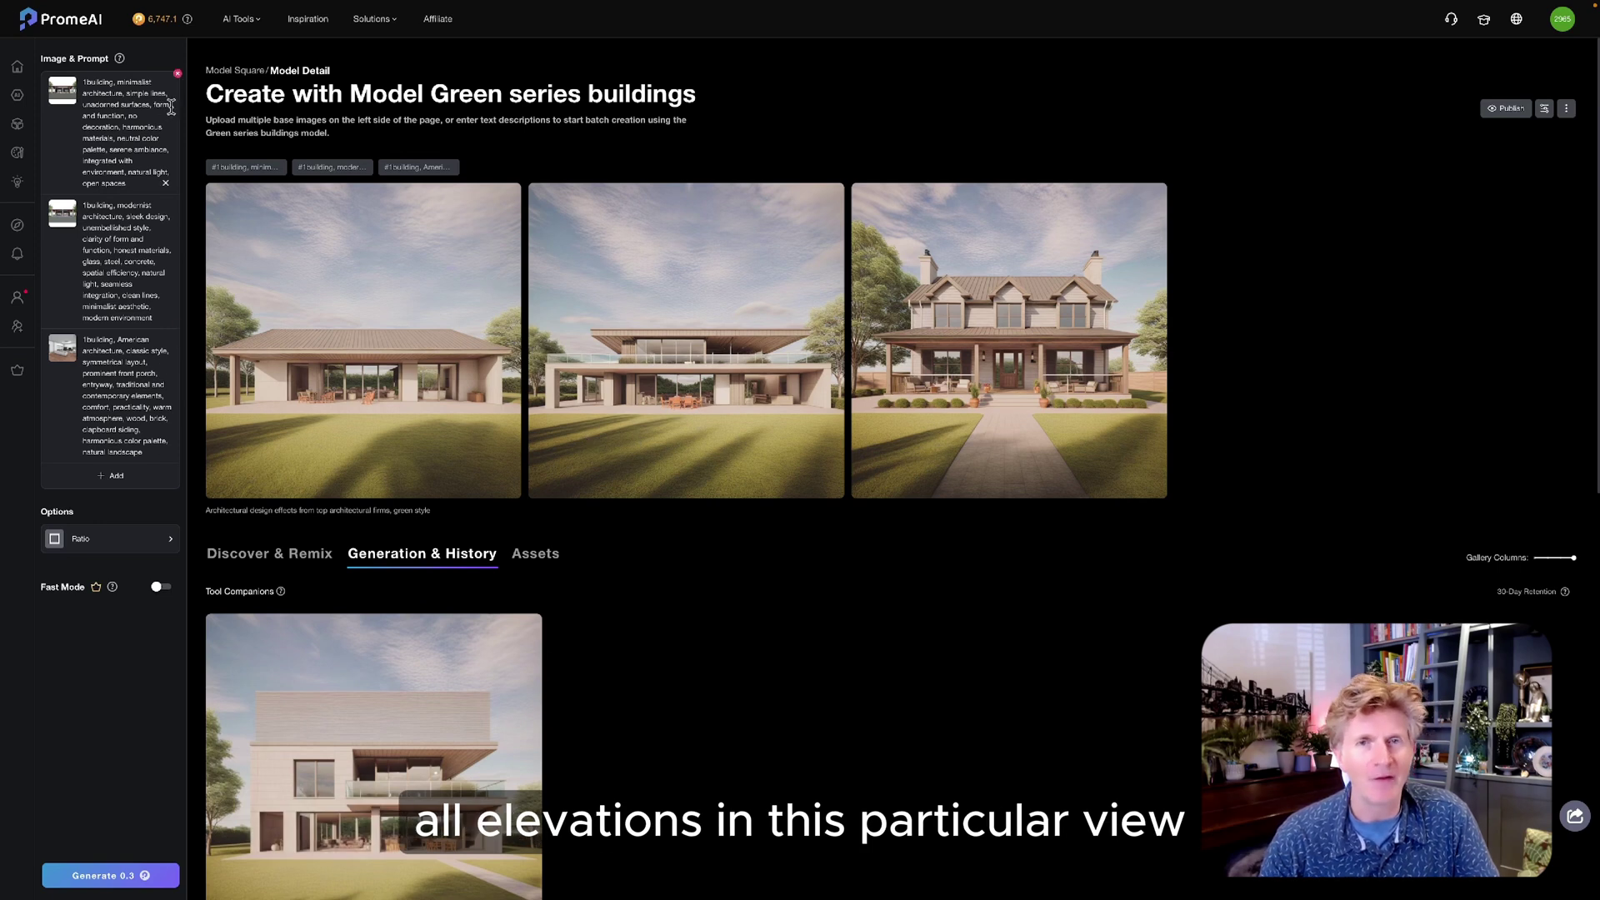
# Step: Generate renders from the three prompts and open the generation in progress
pyautogui.click(117, 875)
pyautogui.scroll(-8, 450, 636)
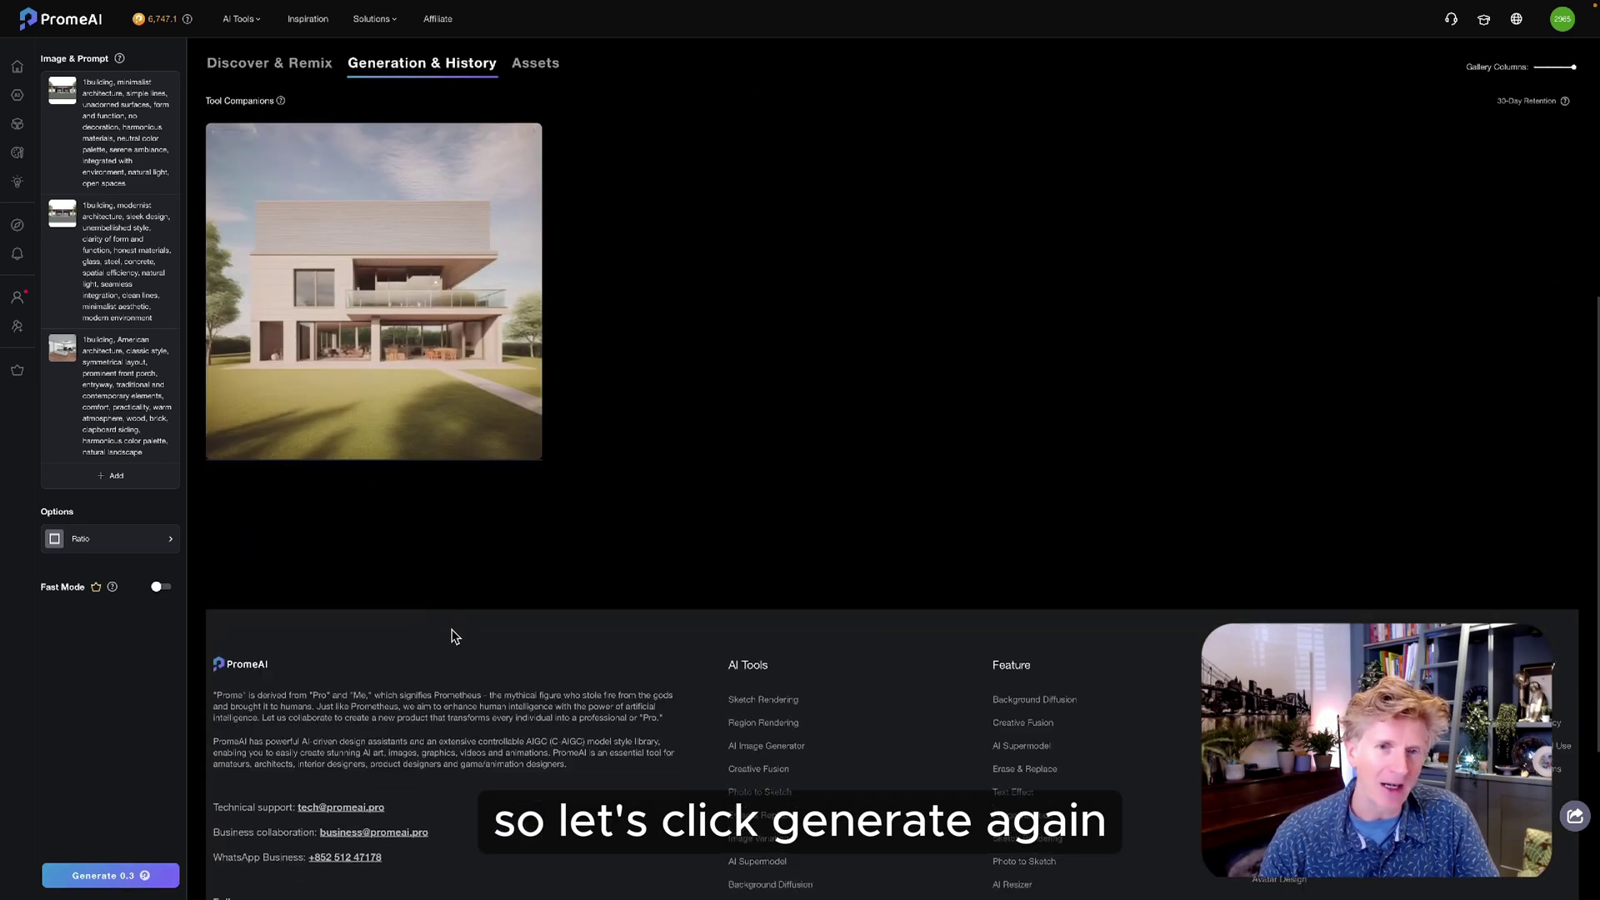
pyautogui.click(125, 875)
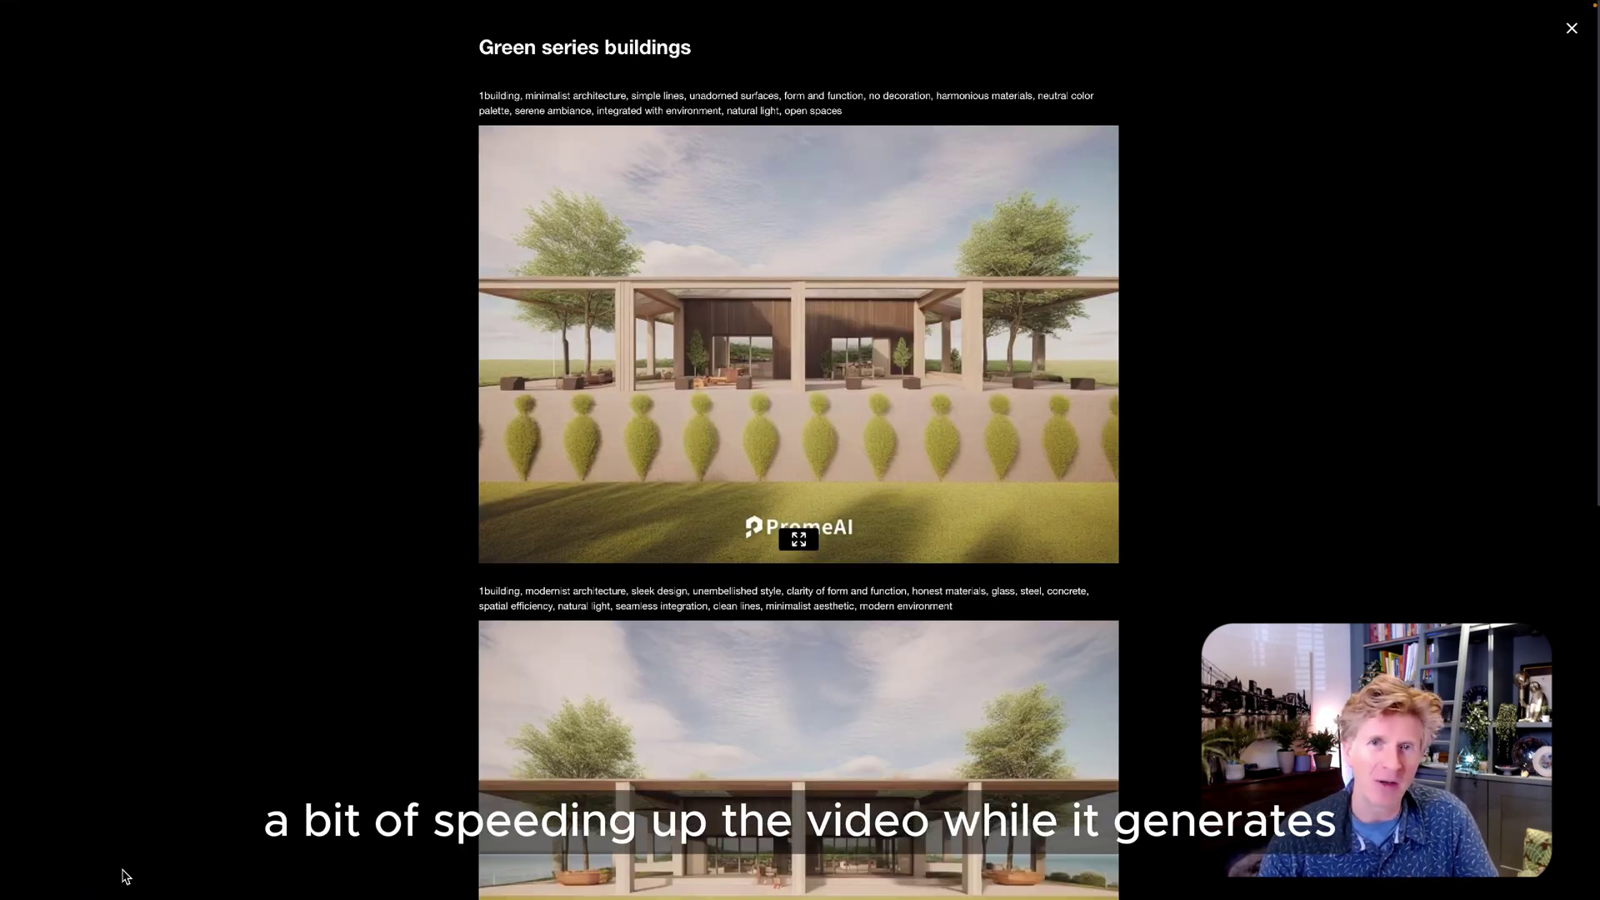
pyautogui.scroll(-6, 849, 410)
pyautogui.scroll(-3, 848, 410)
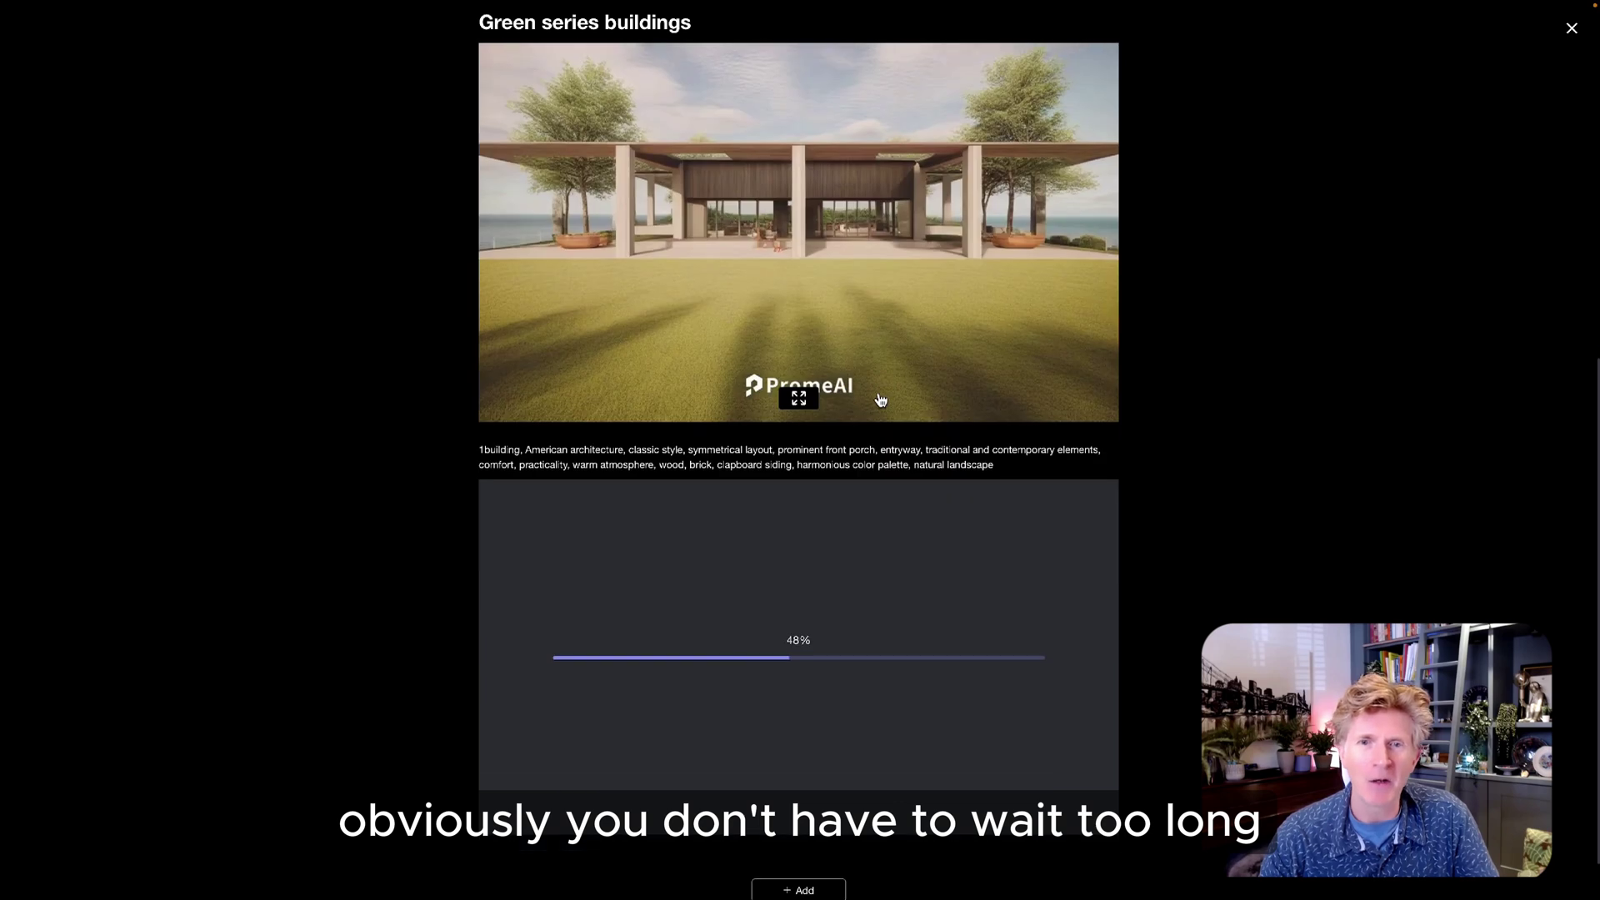
pyautogui.scroll(5, 828, 450)
# Step: Compare the pavilion, hedge-planter and barn-house renders in the full-screen viewer
pyautogui.click(828, 450)
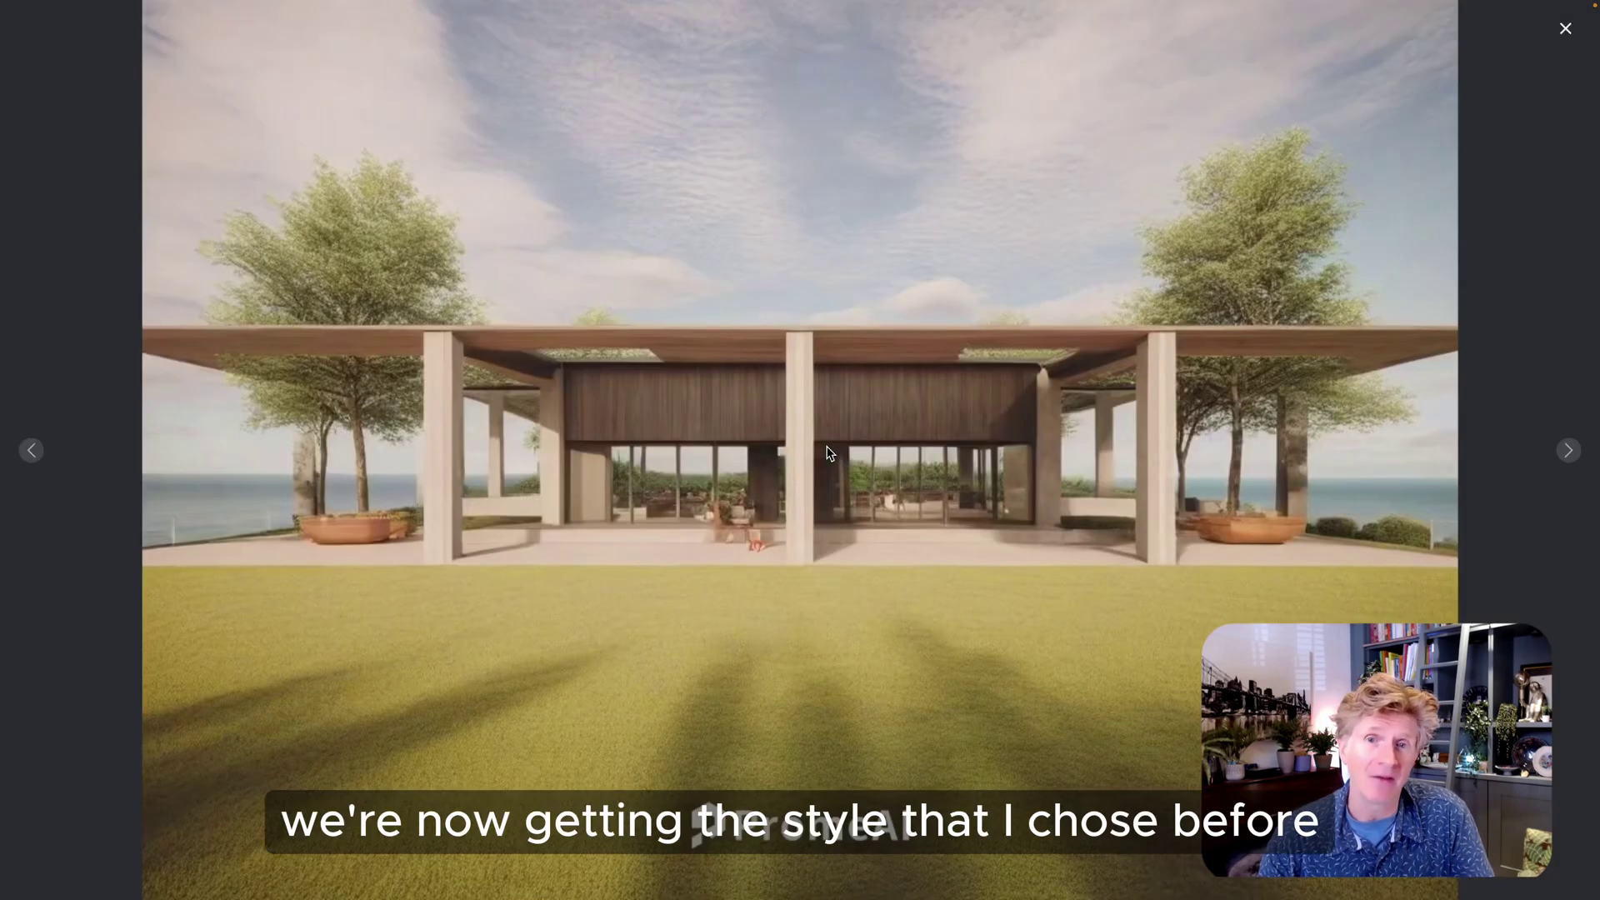
pyautogui.press('Right')
pyautogui.press('Left')
pyautogui.press('Right')
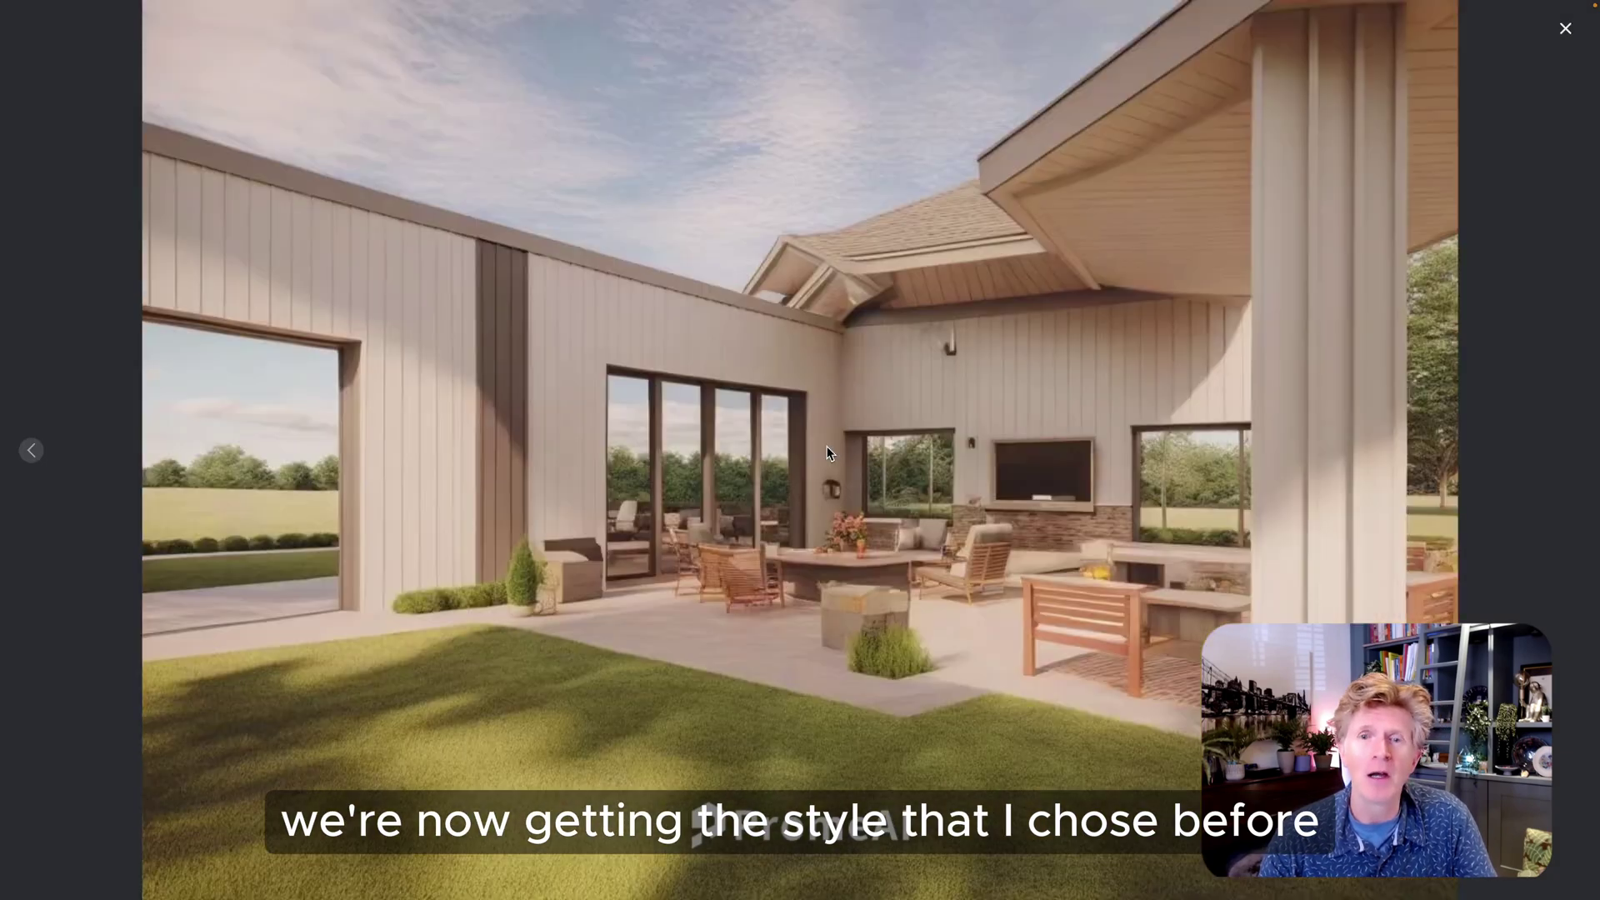
pyautogui.press('Left')
pyautogui.press('Right')
pyautogui.press('Left')
pyautogui.press('Escape')
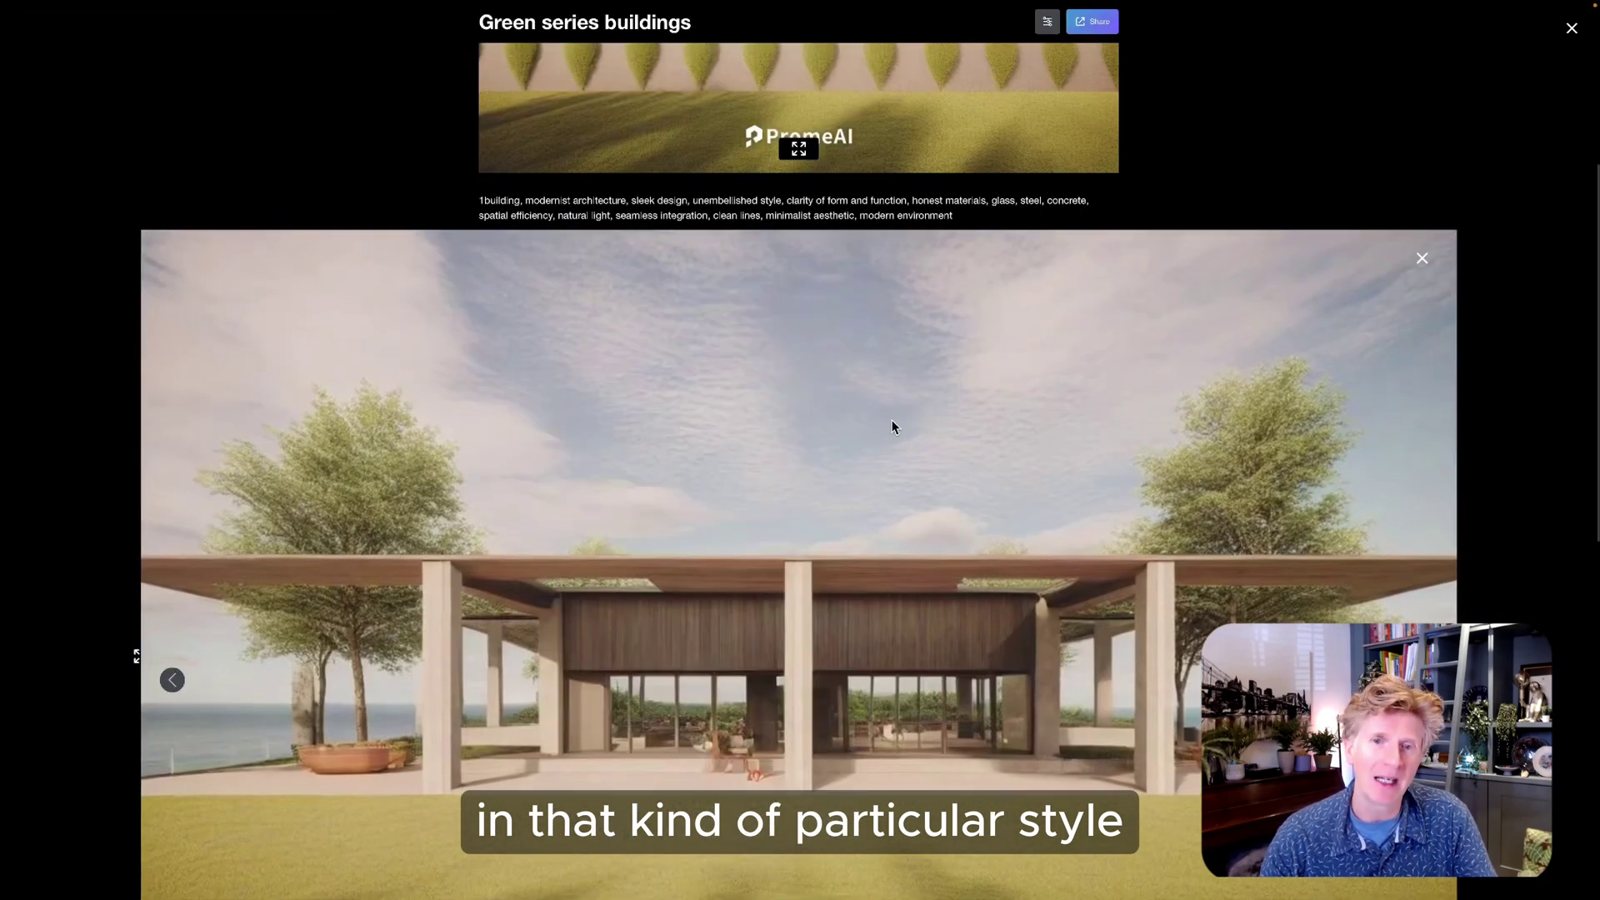
# Step: Open the new generation's results, view the second render full-screen, then open its editing options
pyautogui.click(1571, 28)
pyautogui.scroll(-3, 692, 427)
pyautogui.moveTo(437, 516)
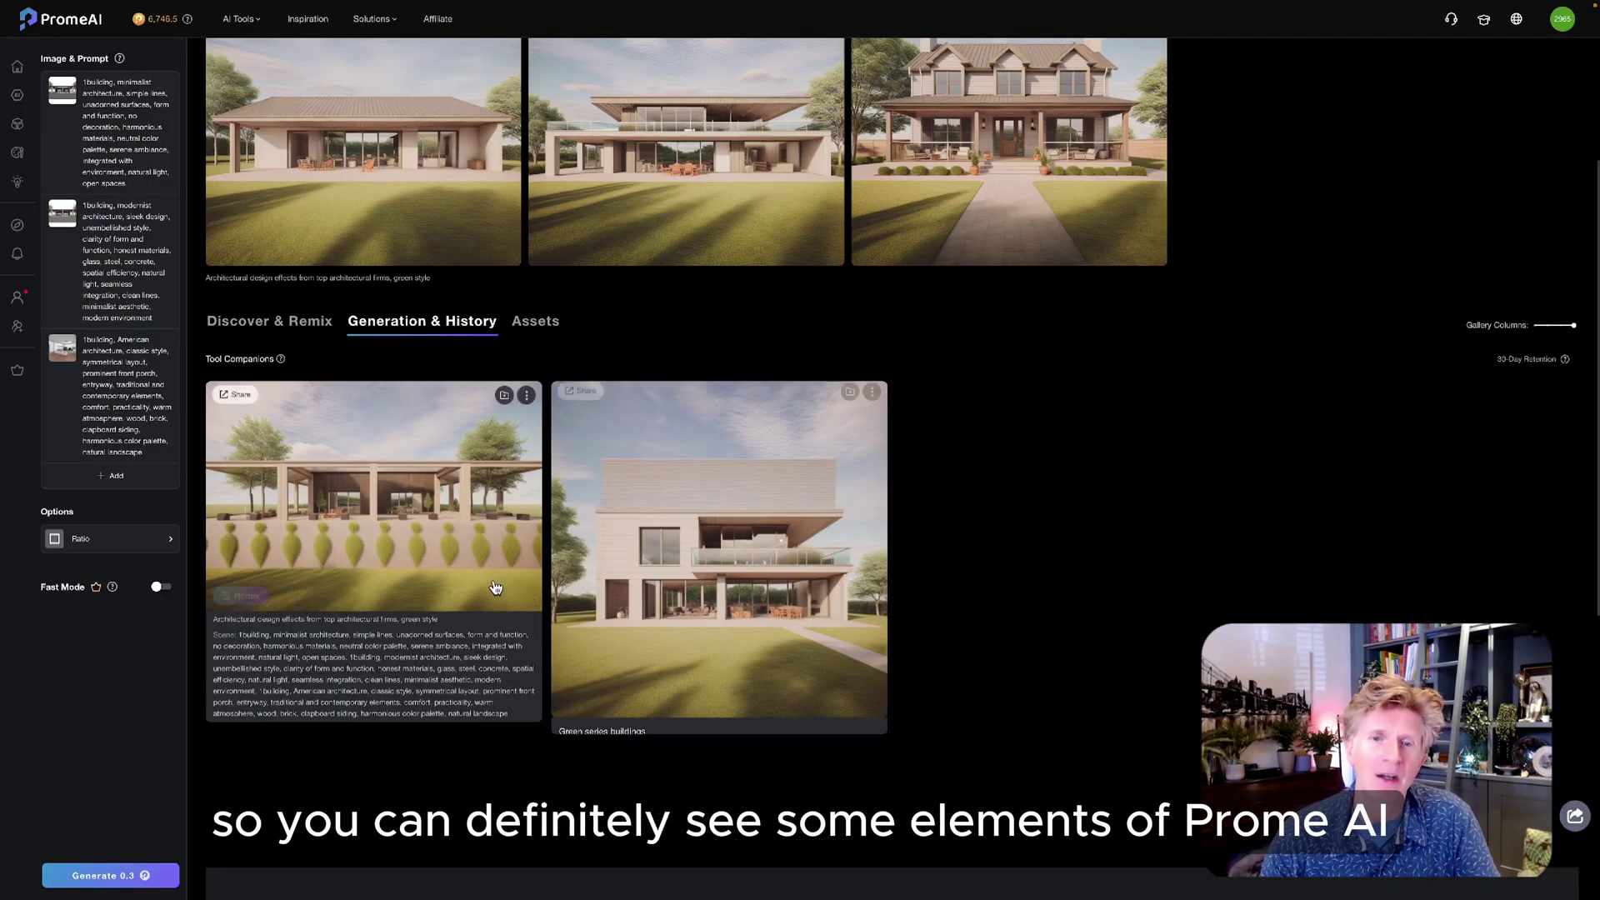
pyautogui.click(437, 510)
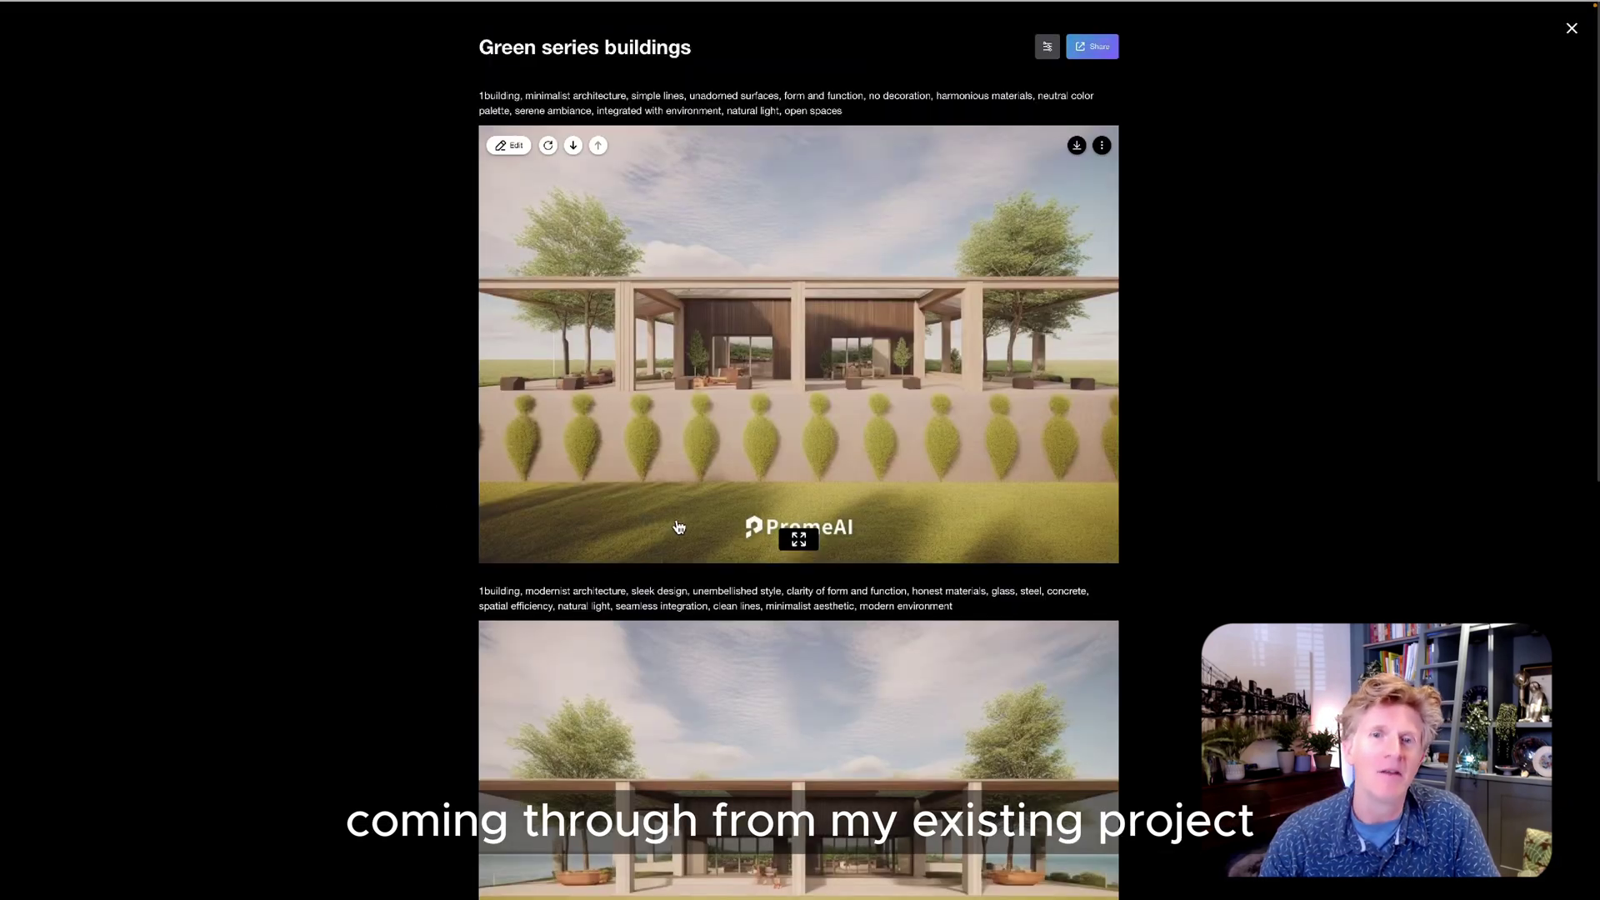
pyautogui.scroll(-3, 774, 609)
pyautogui.click(773, 609)
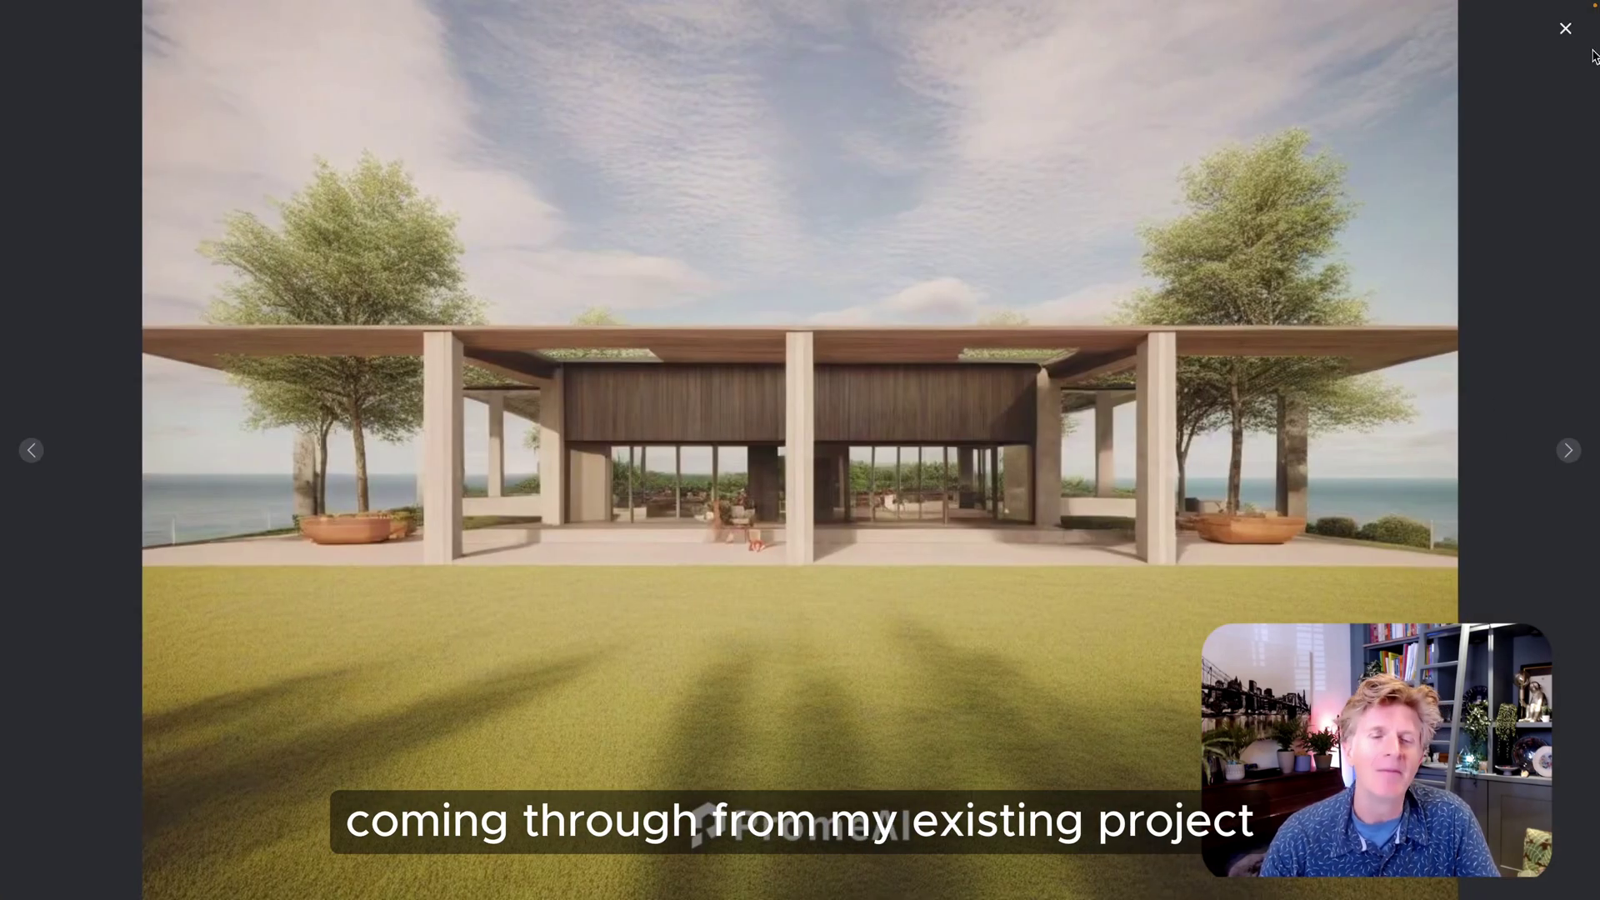
pyautogui.click(1565, 28)
pyautogui.scroll(-1, 636, 553)
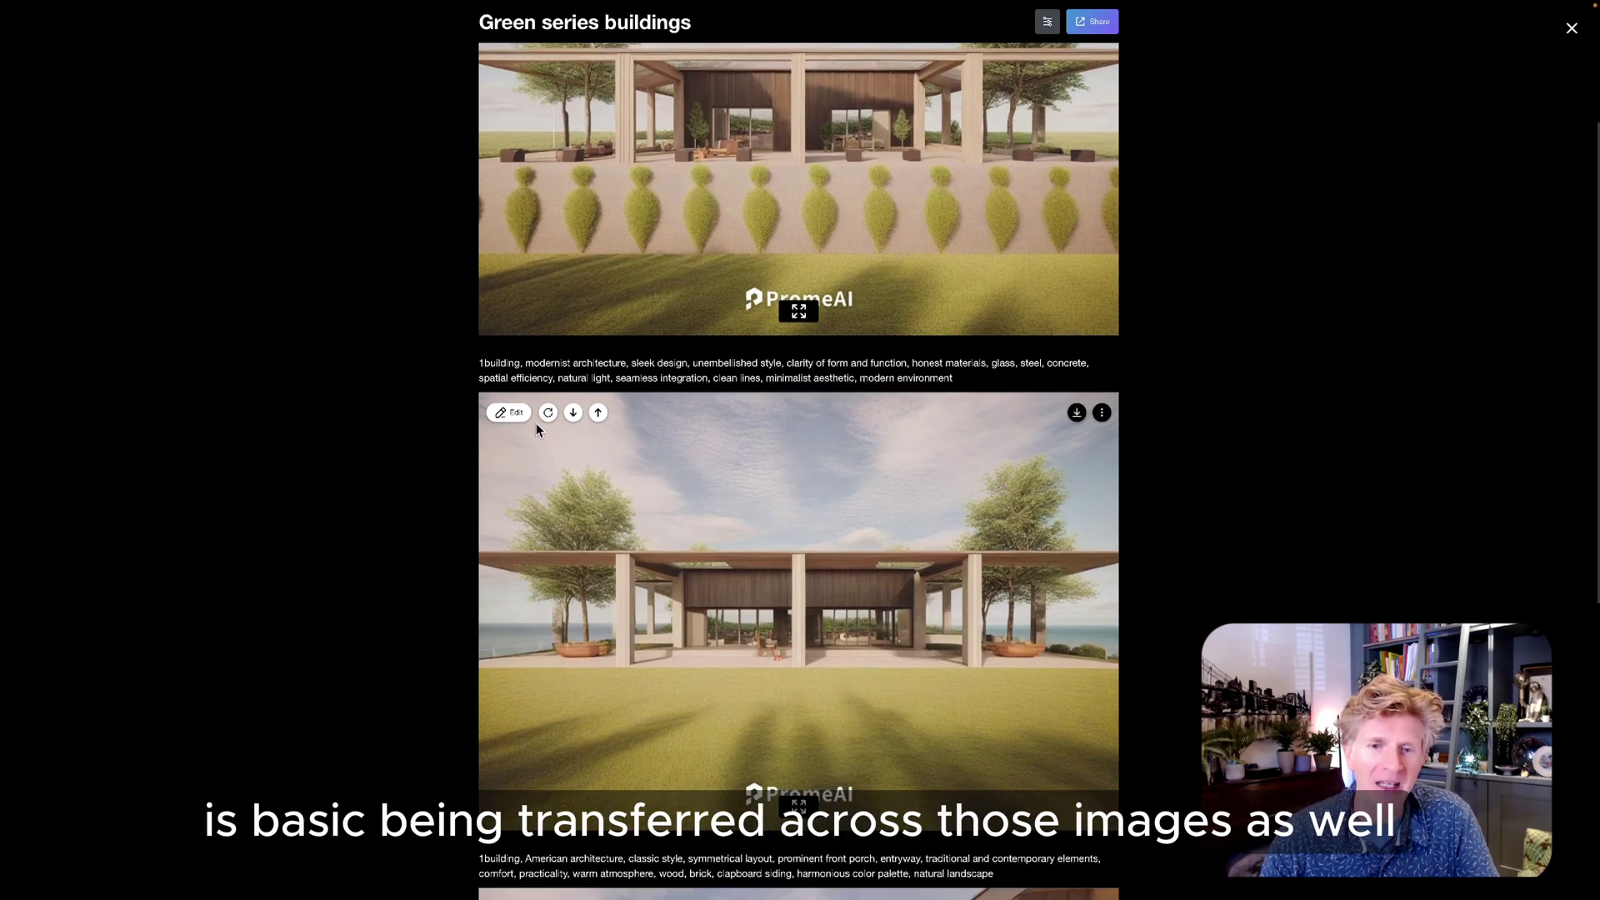
pyautogui.click(517, 414)
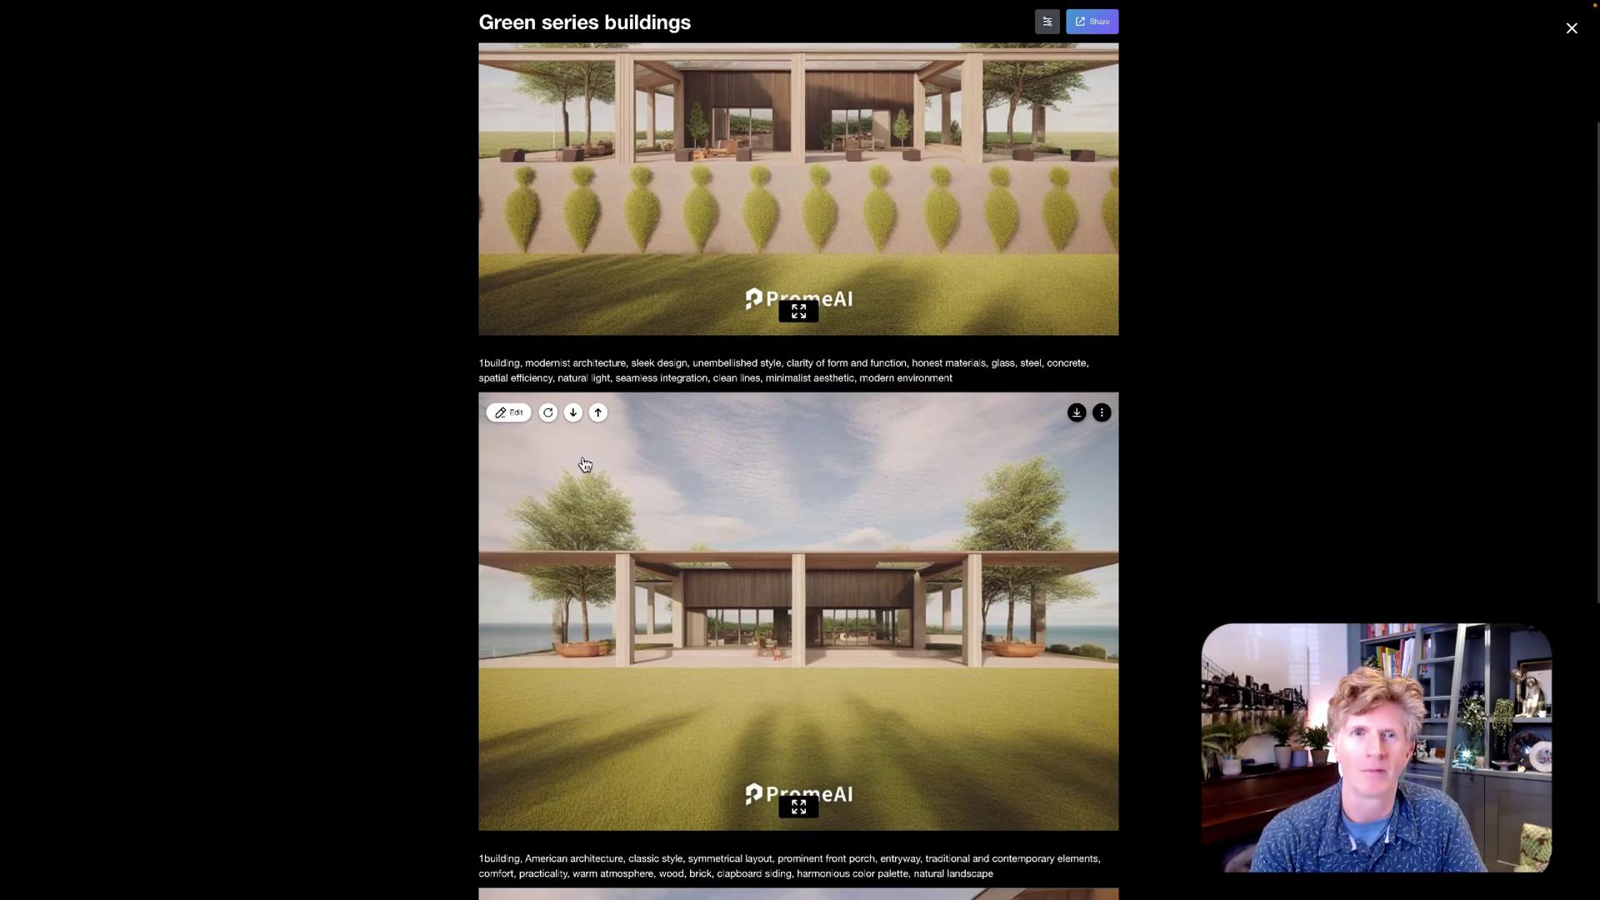
# Step: Check a render's download and editing options and step through the restaurant interior renders
pyautogui.scroll(-1, 1000, 641)
pyautogui.click(1076, 397)
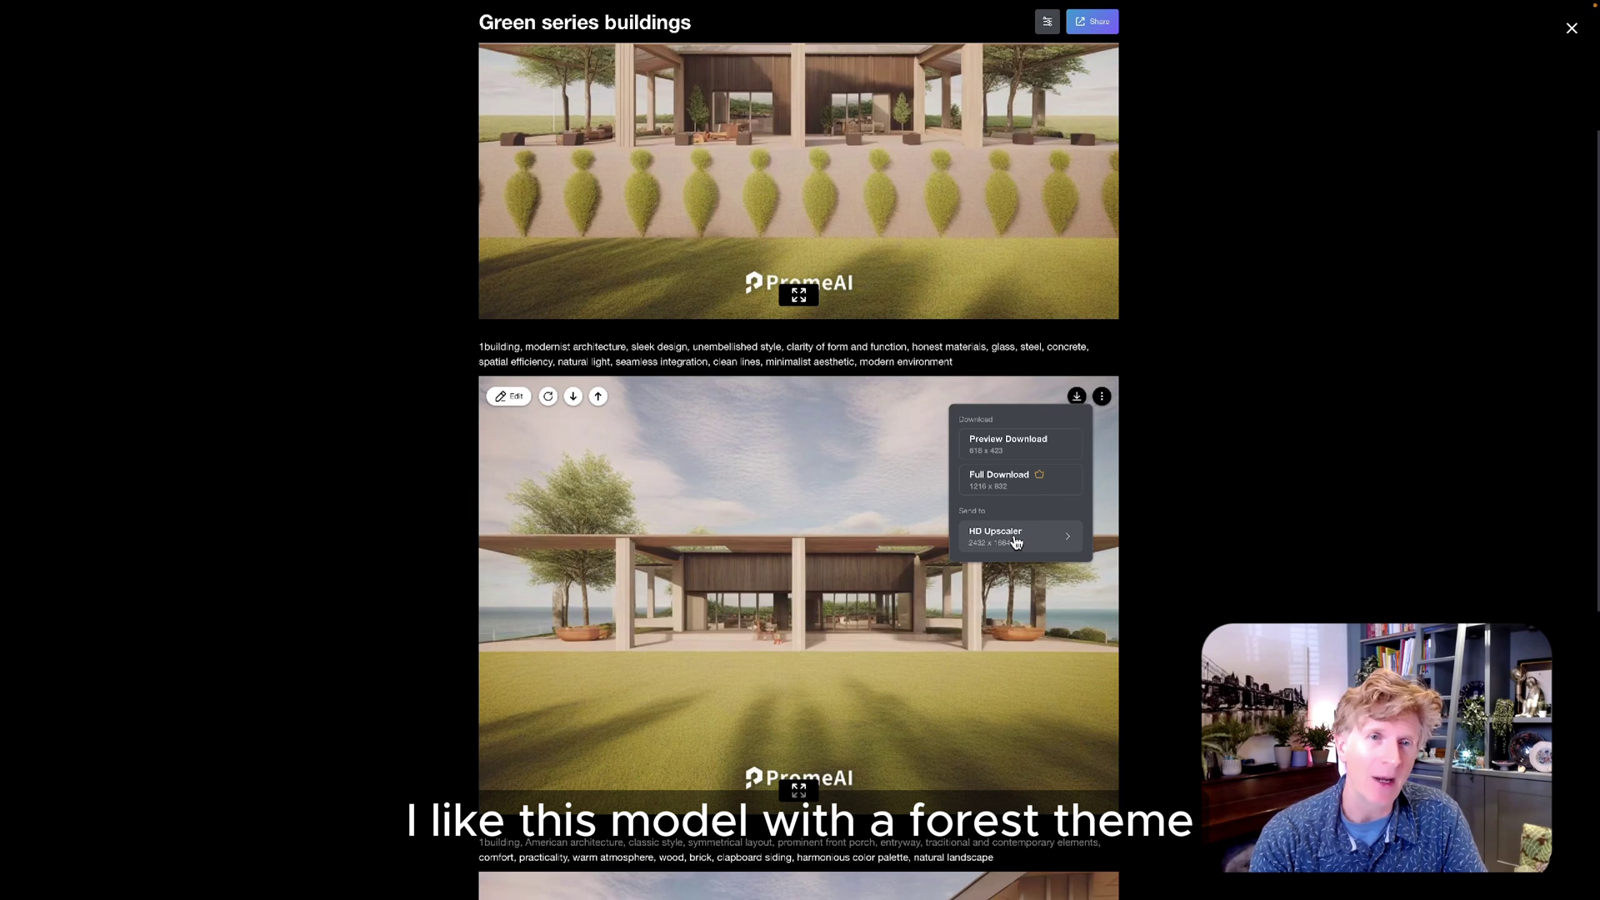
pyautogui.click(509, 396)
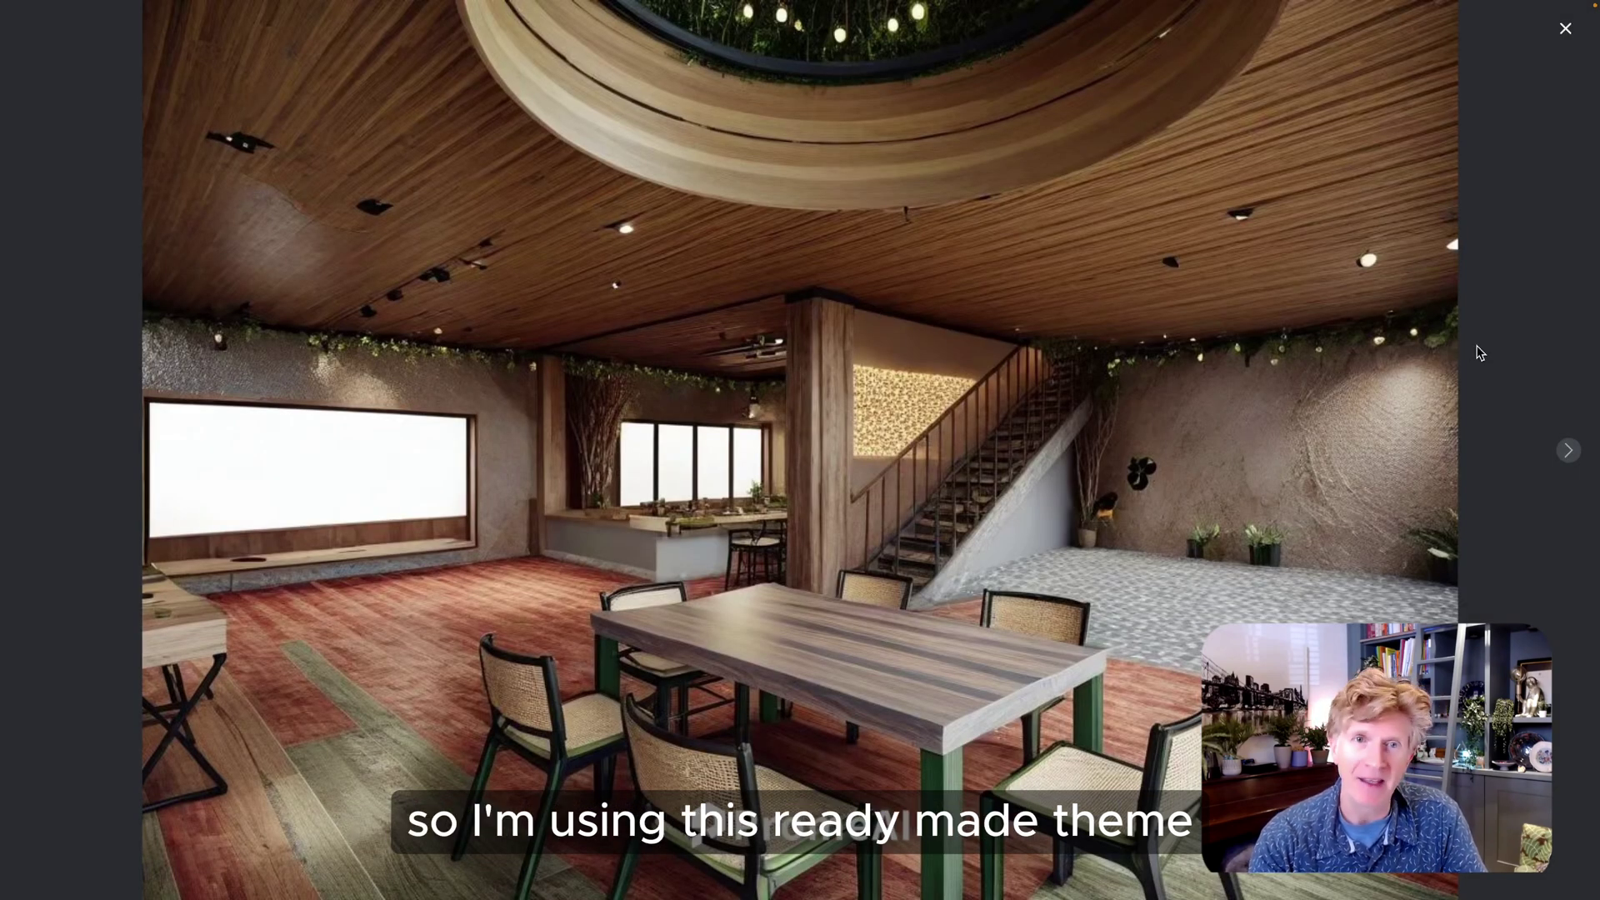
pyautogui.click(1568, 450)
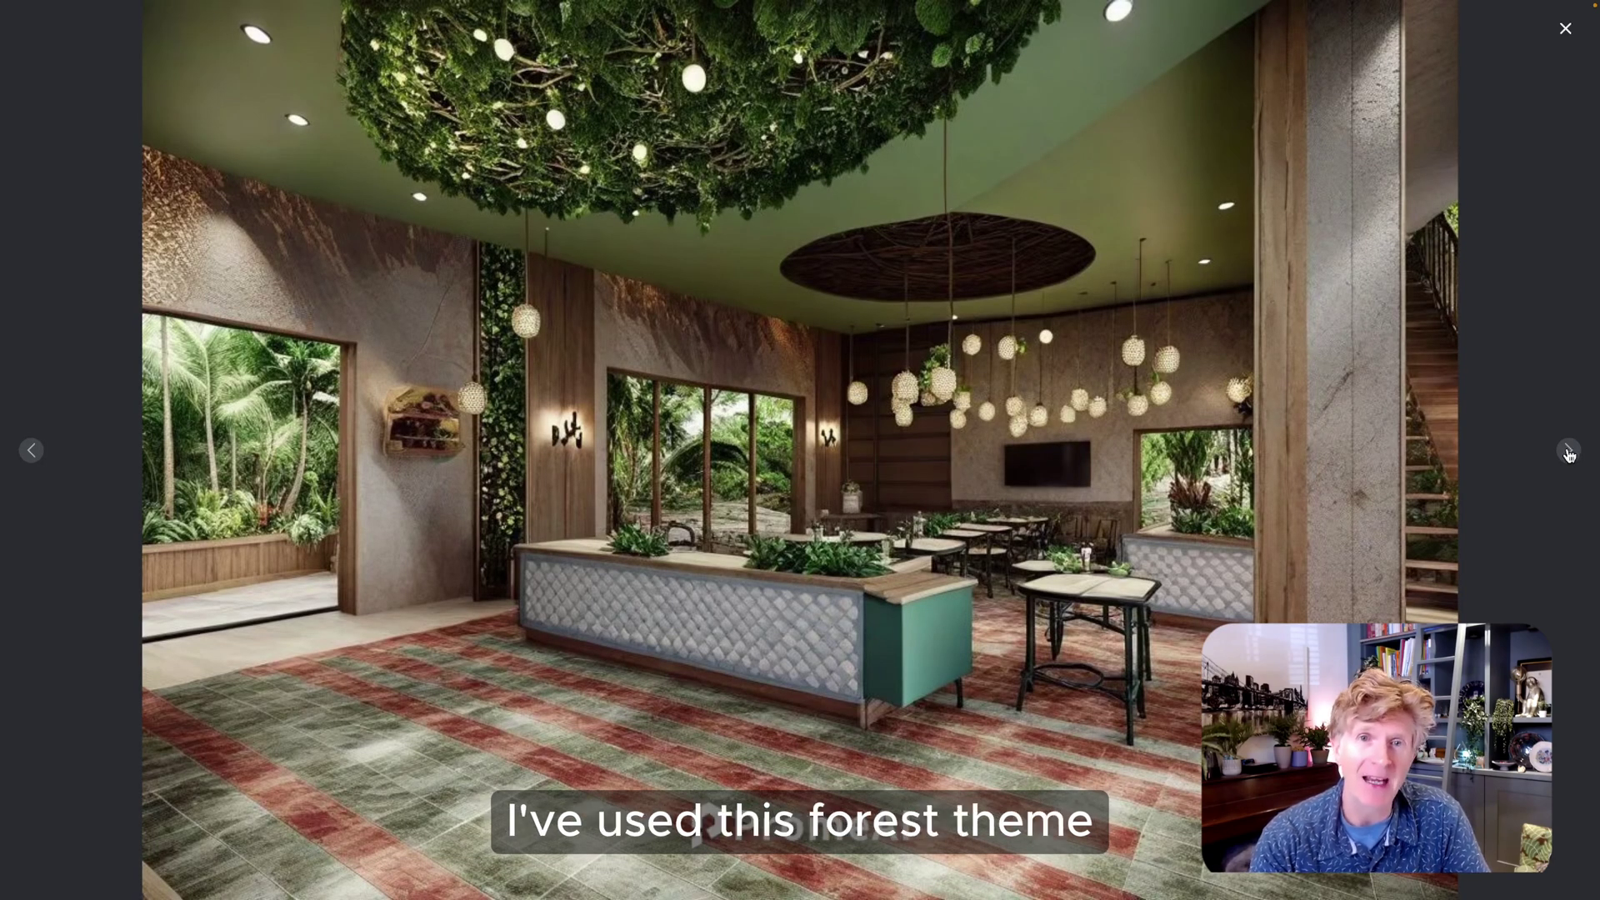
pyautogui.click(1569, 451)
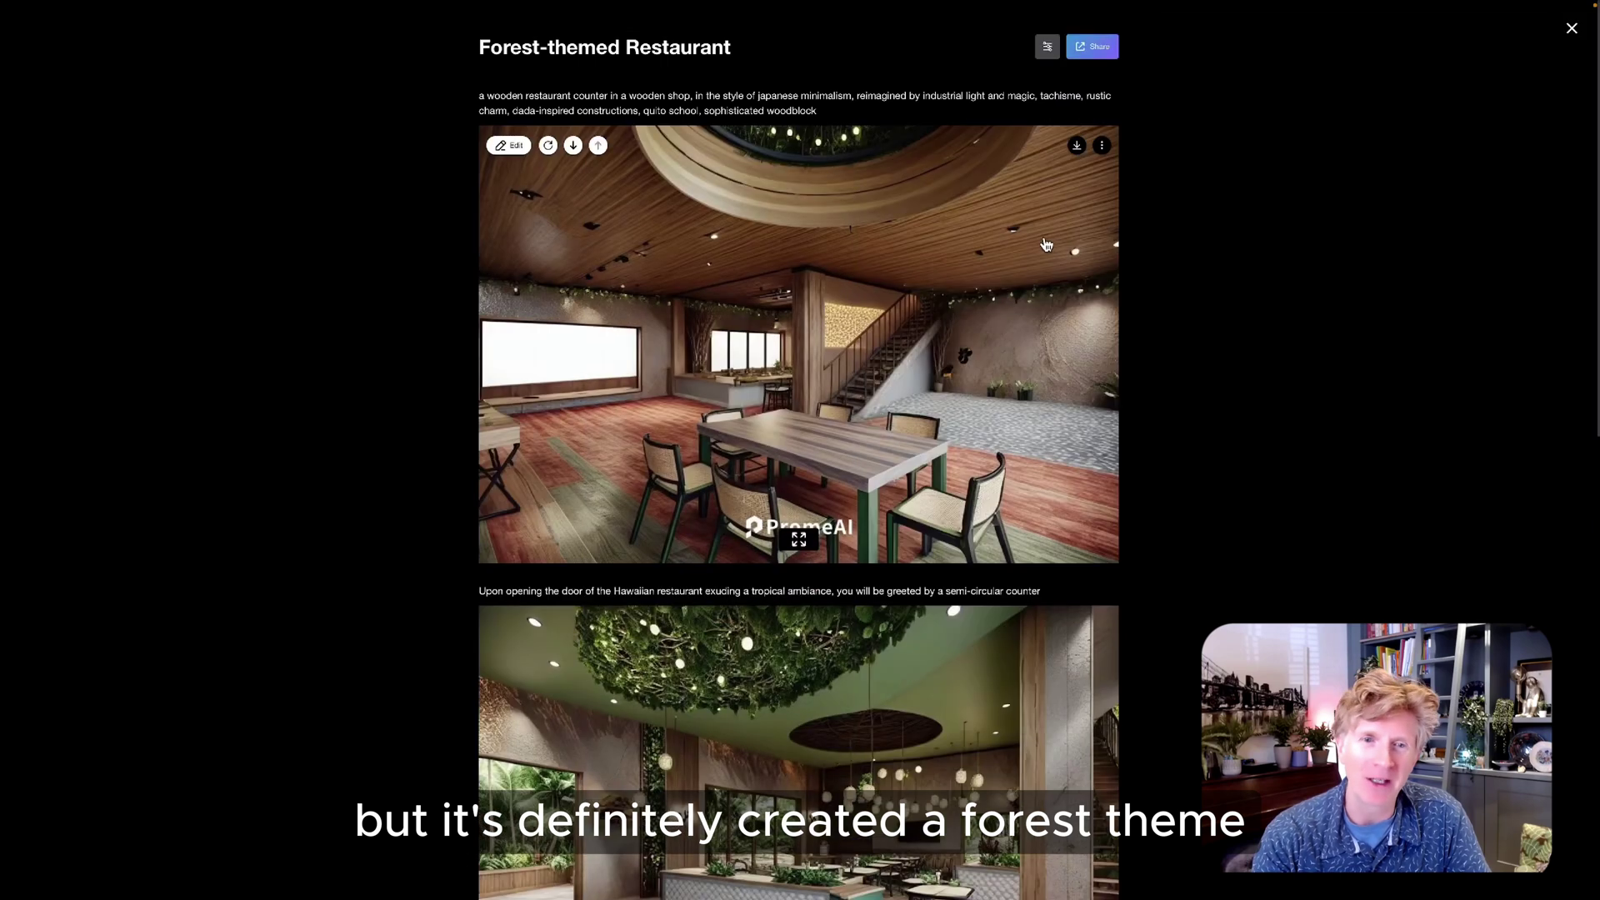
# Step: Review download sizes for the Forest-themed Restaurant images, then open the collection's sharing options
pyautogui.click(1077, 145)
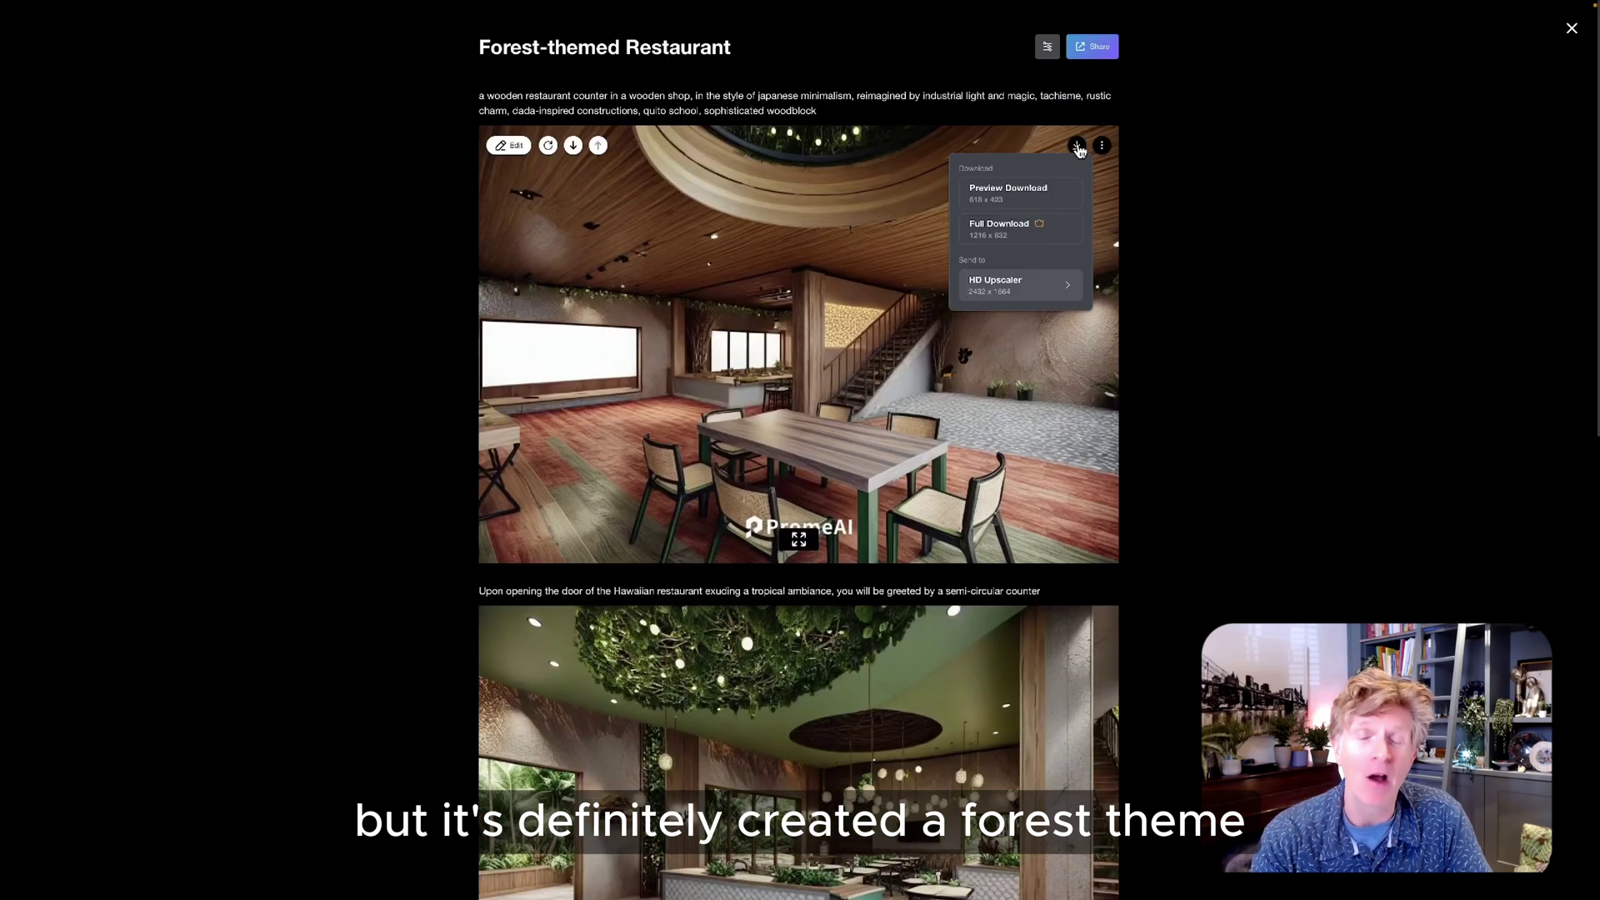
pyautogui.click(1056, 234)
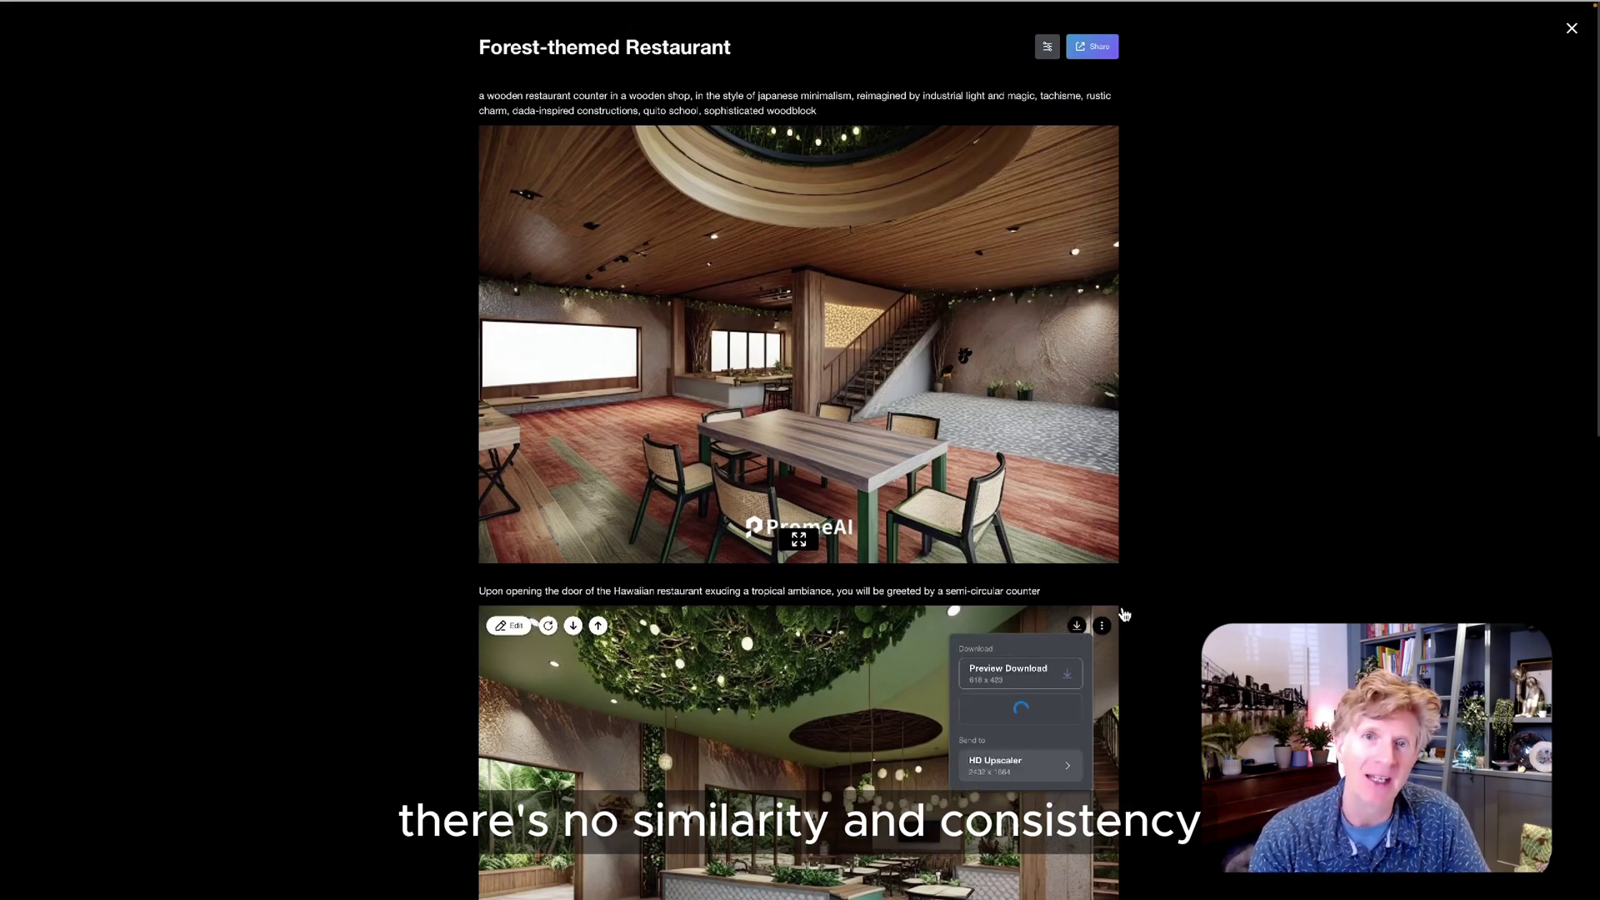
pyautogui.scroll(-3, 1165, 561)
pyautogui.scroll(-4, 1165, 561)
pyautogui.click(1076, 559)
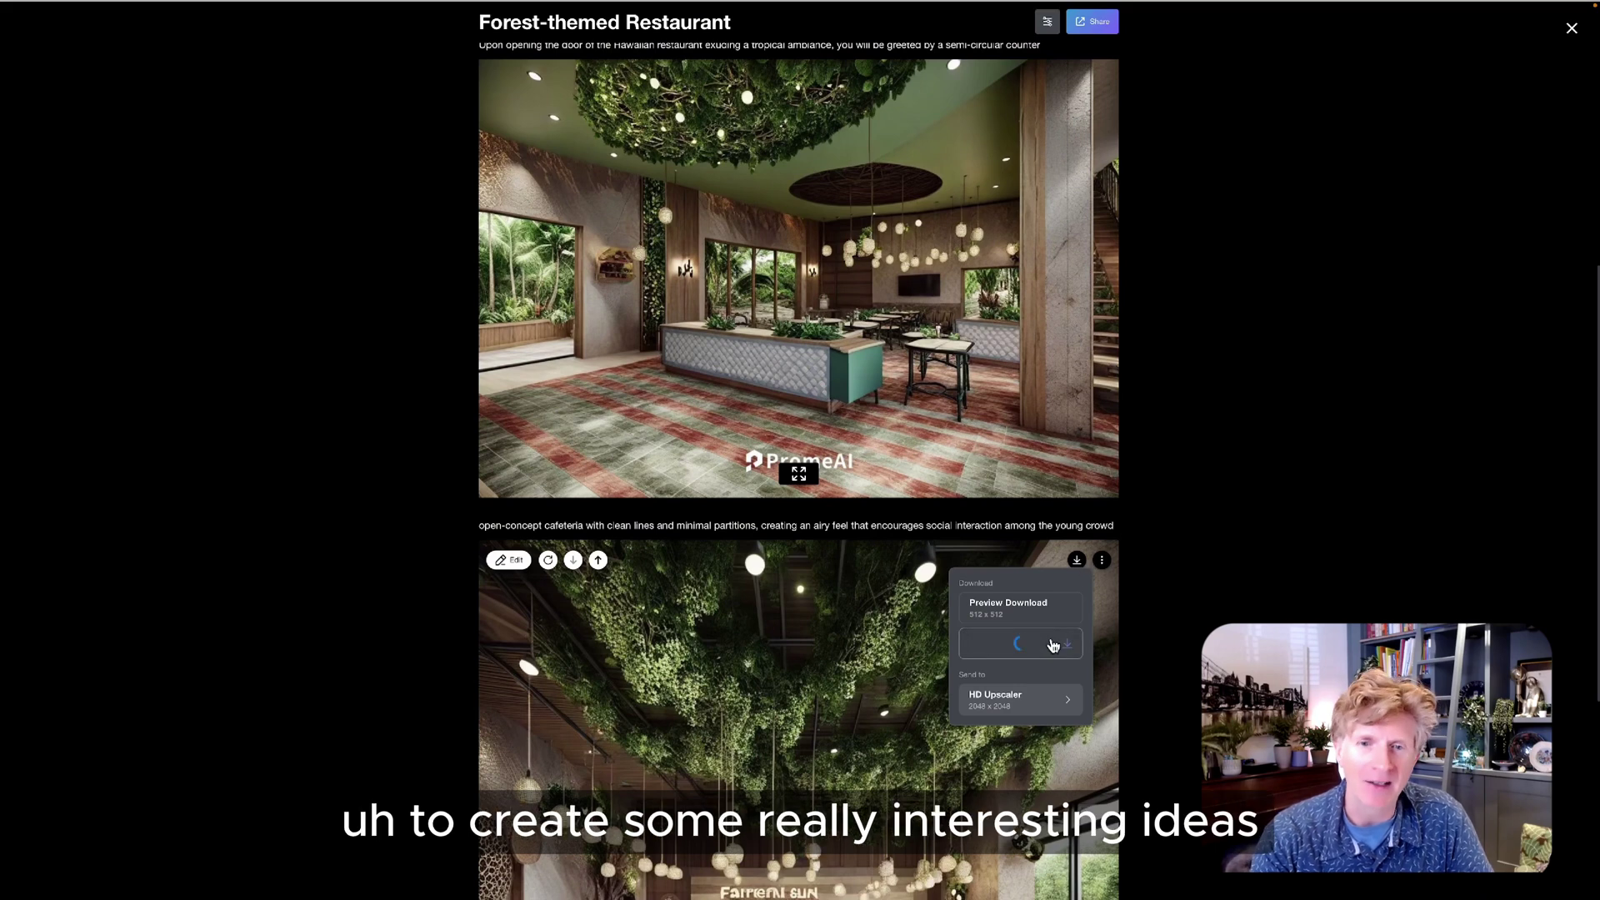
pyautogui.scroll(5, 1207, 564)
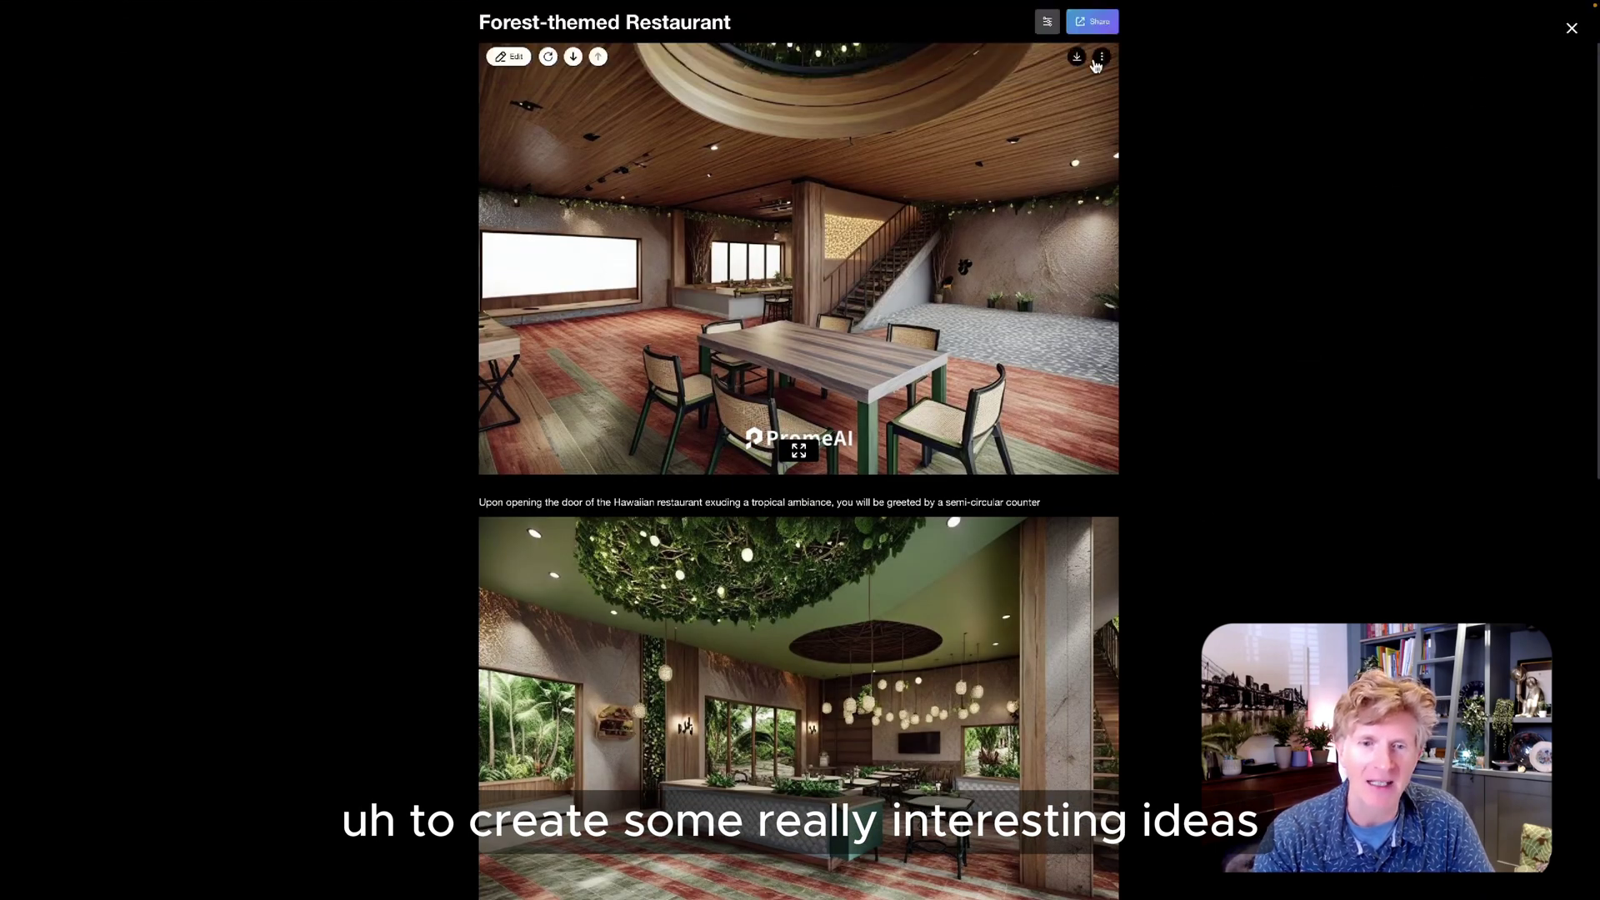
pyautogui.click(1094, 21)
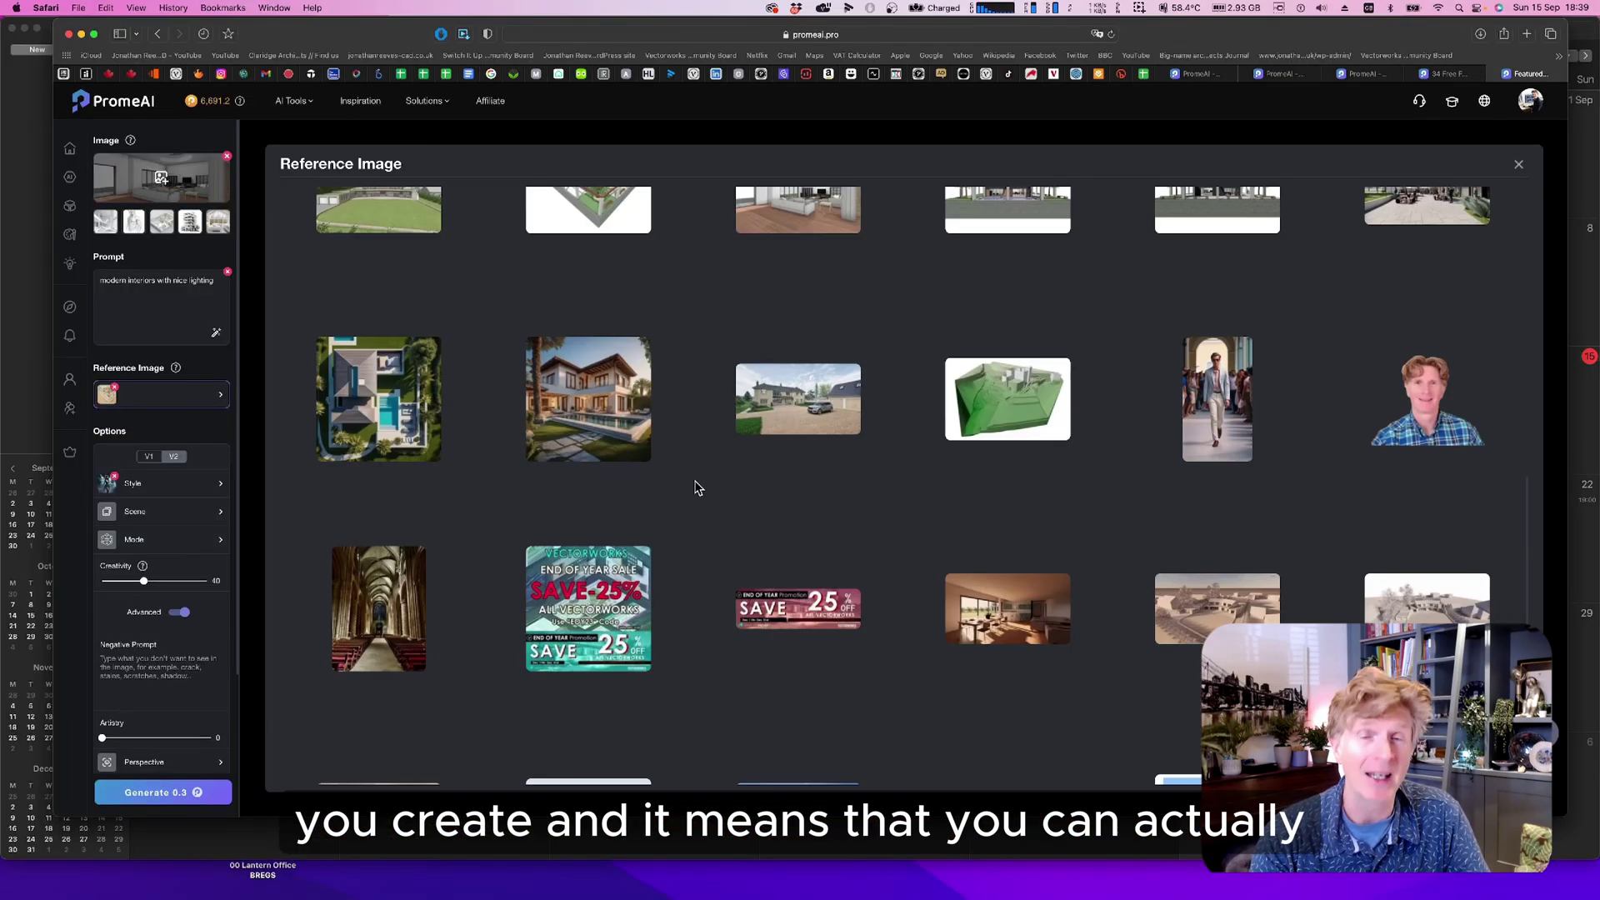
# Step: Regenerate the modern interior with the cathedral image as style reference, then open the second render's download options
pyautogui.click(410, 605)
pyautogui.click(179, 796)
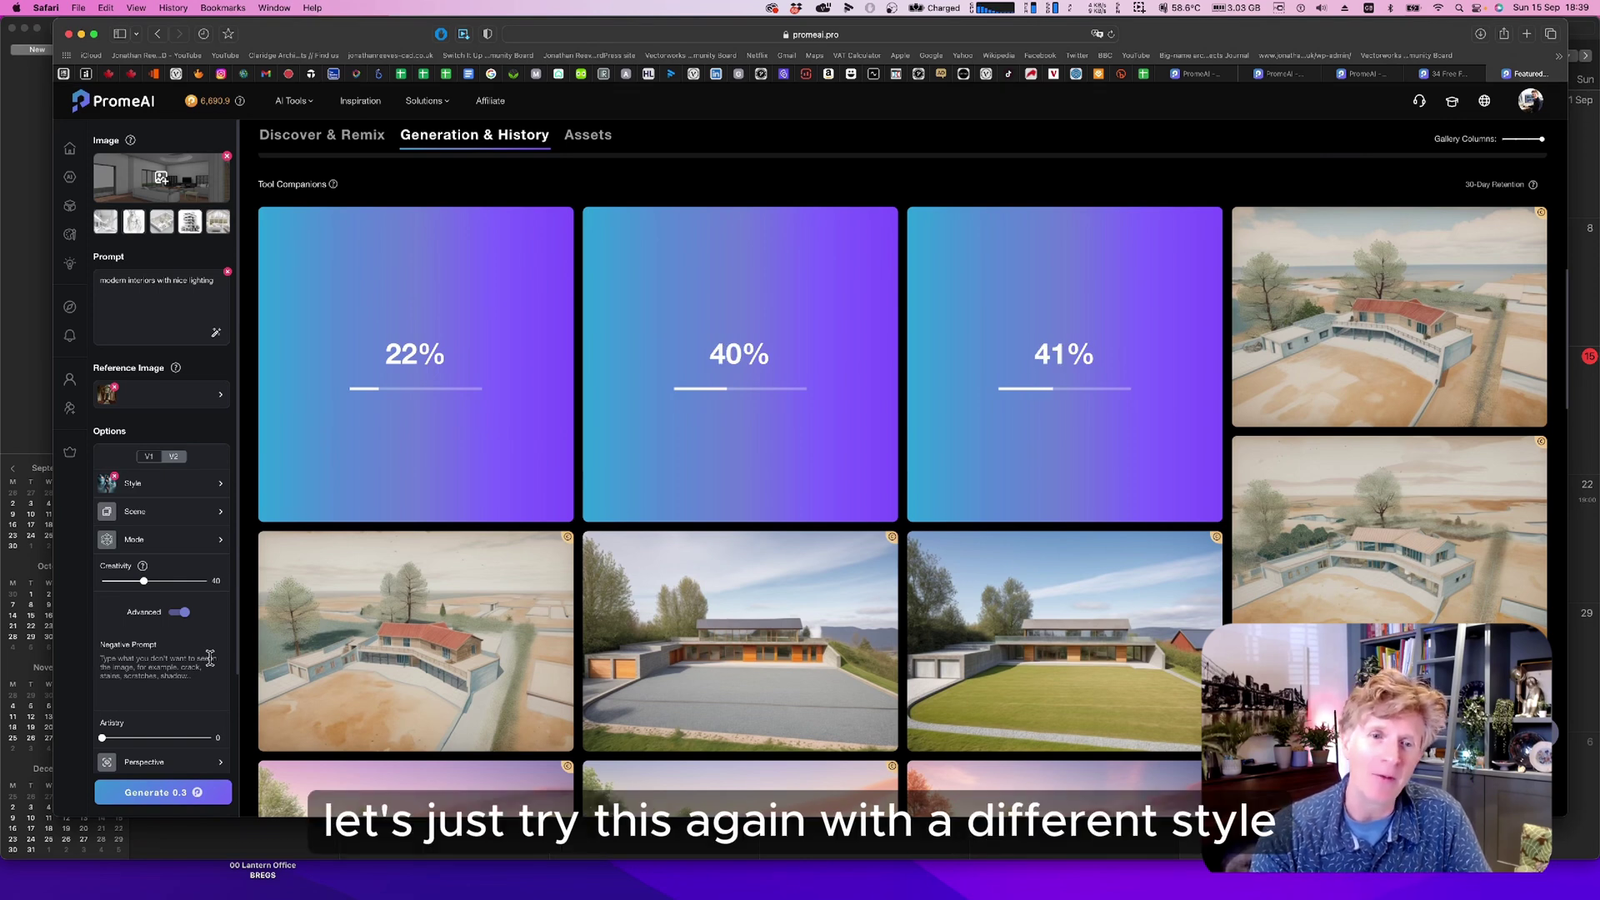
pyautogui.click(94, 35)
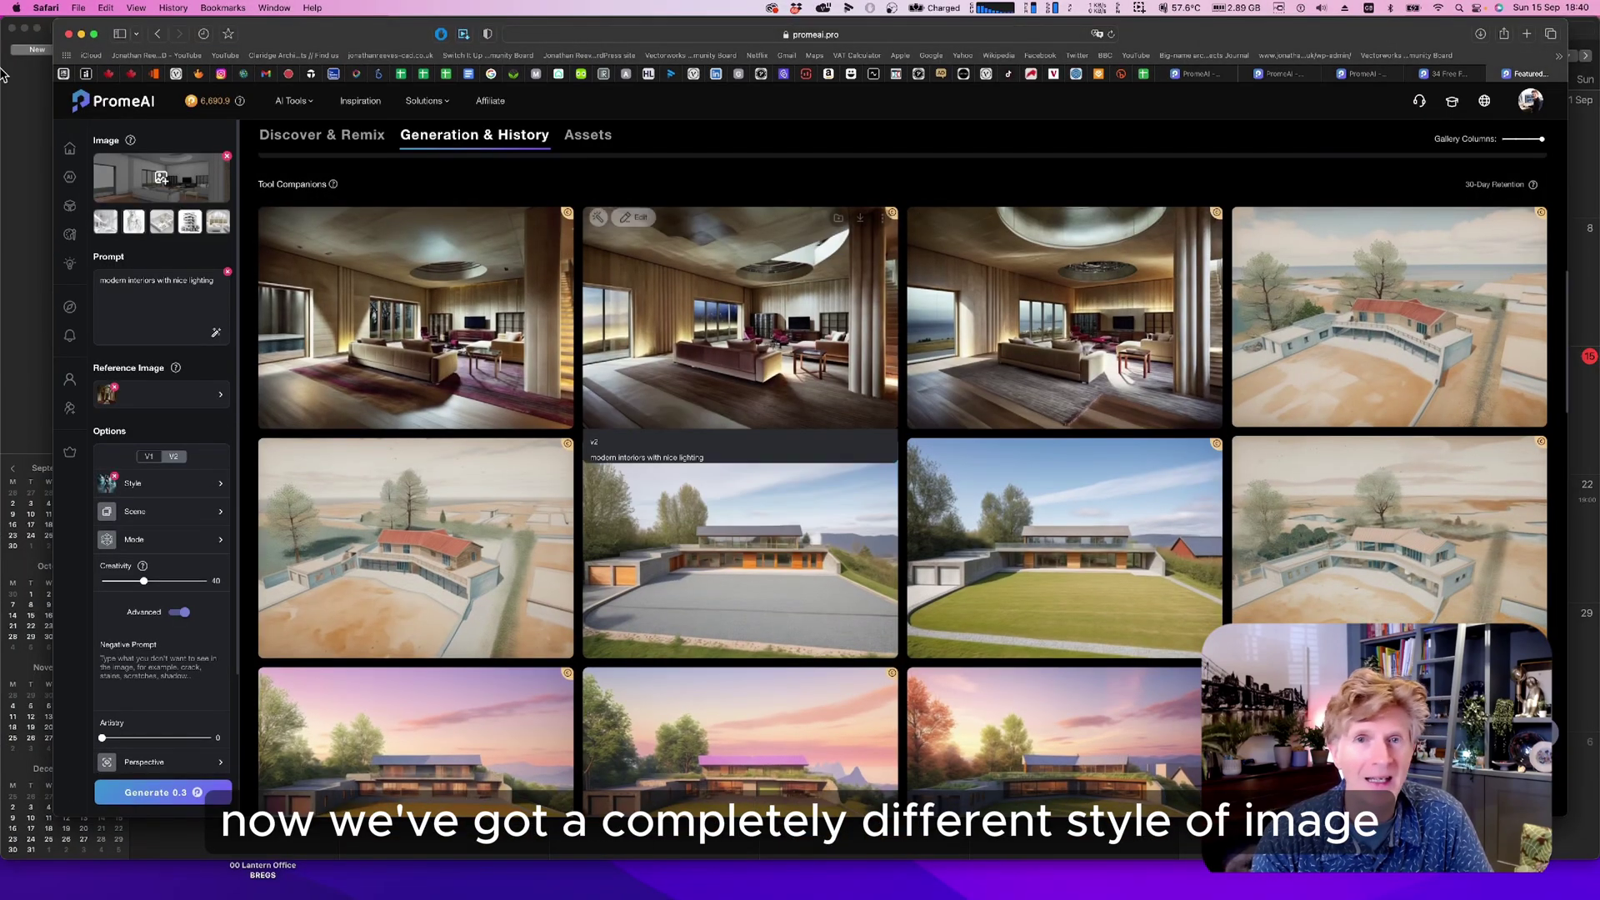
pyautogui.scroll(2, 862, 378)
pyautogui.click(862, 378)
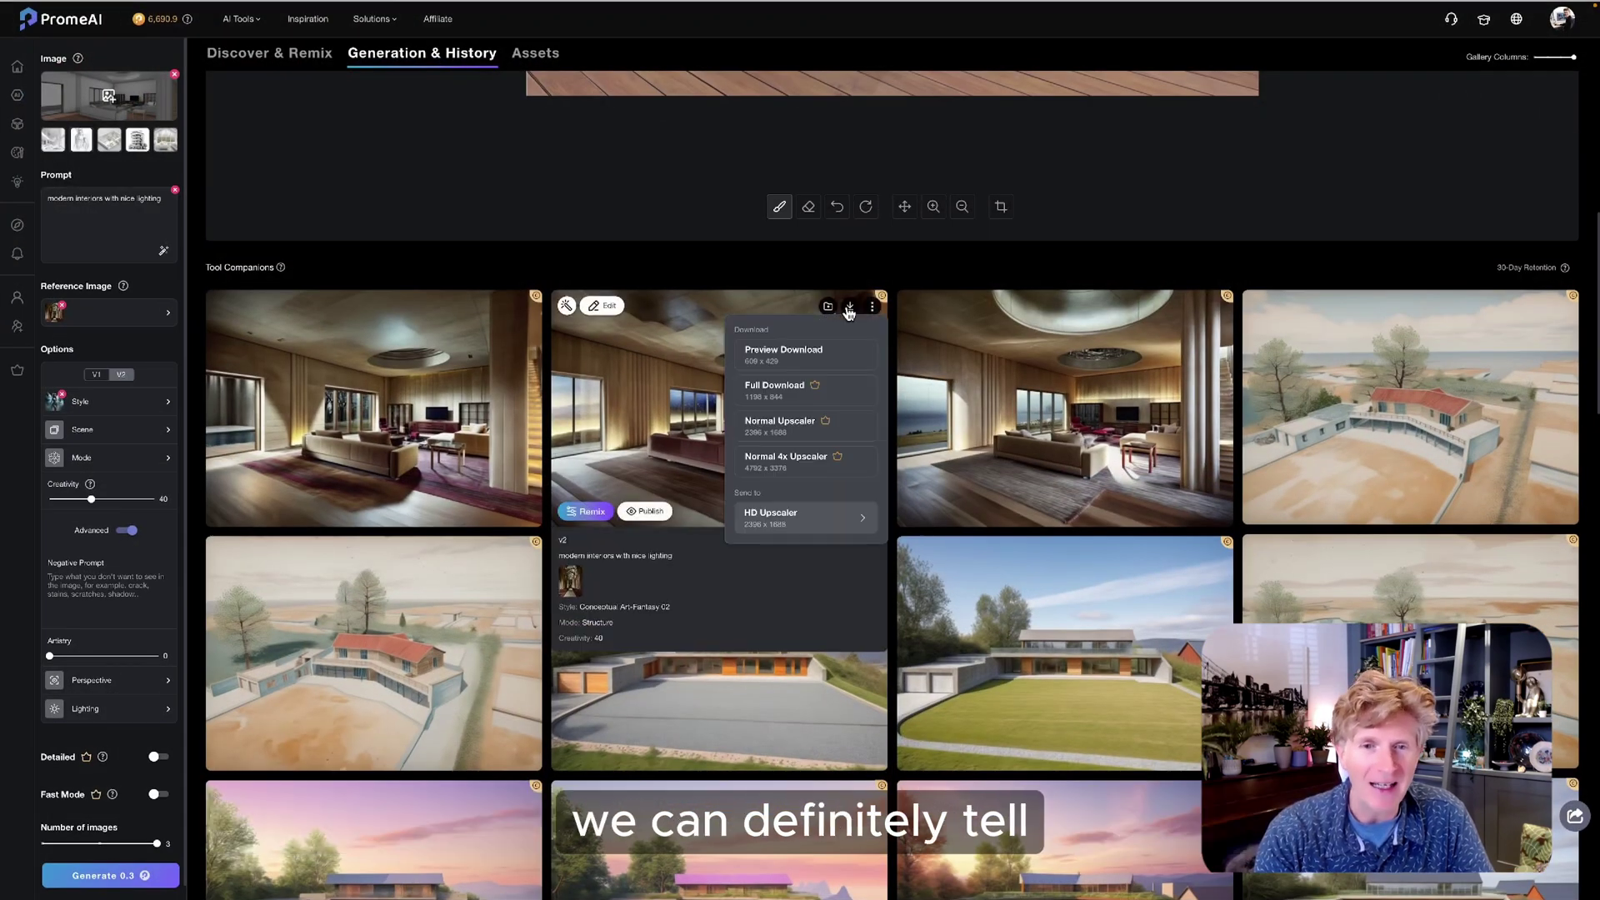
# Step: Load the second interior render into Sketch Rendering and replace its reference with the sketch image
pyautogui.moveTo(611, 309)
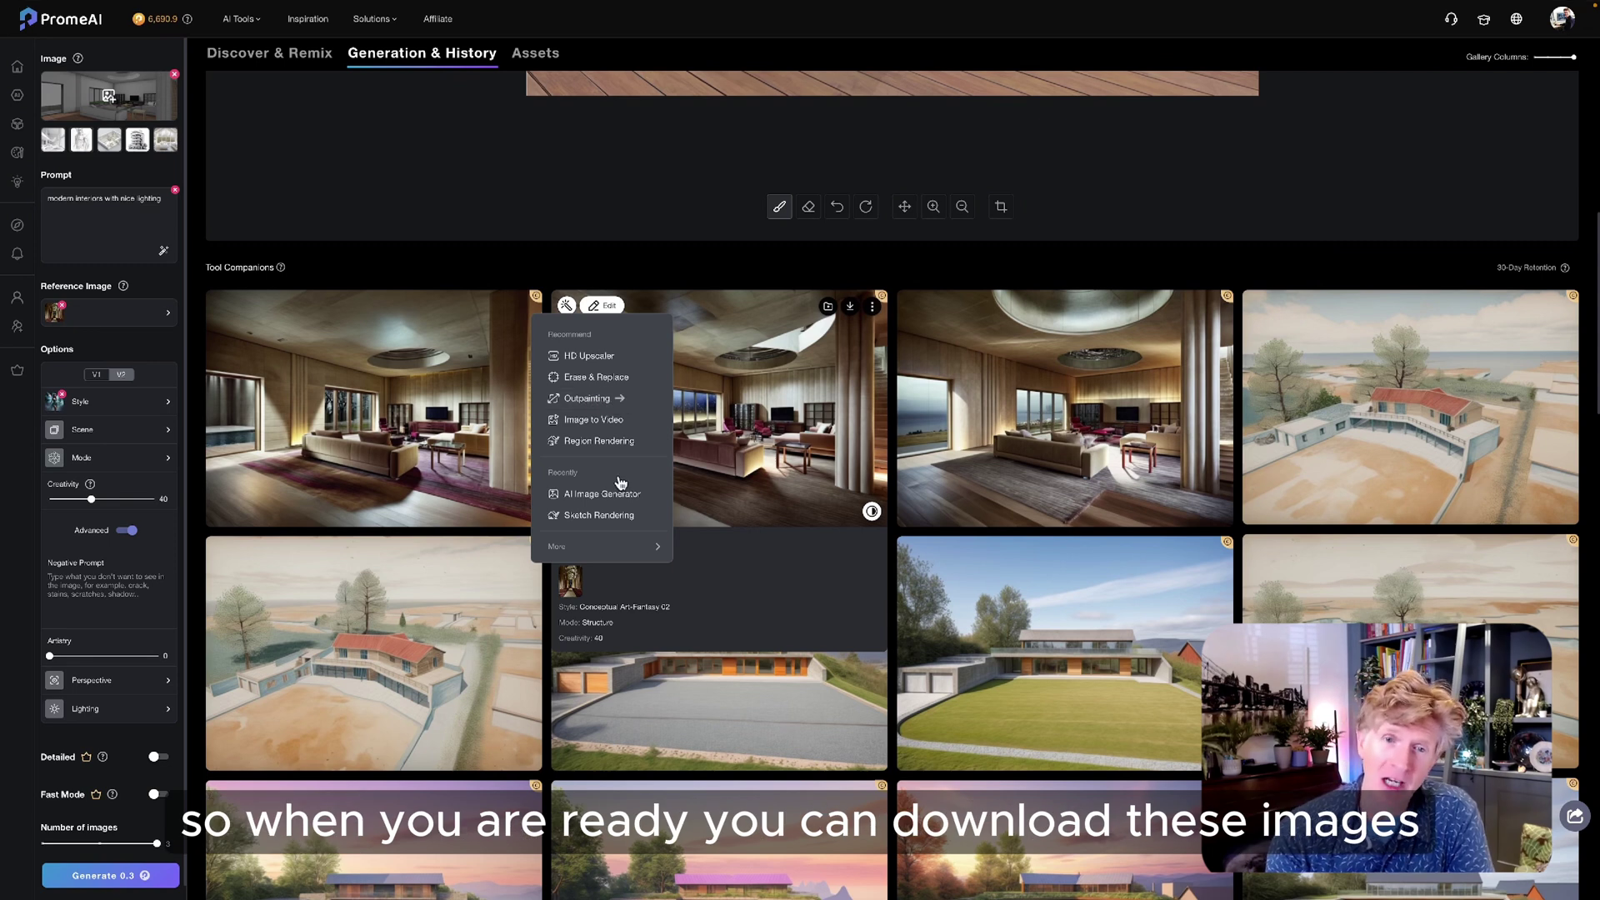
pyautogui.click(600, 517)
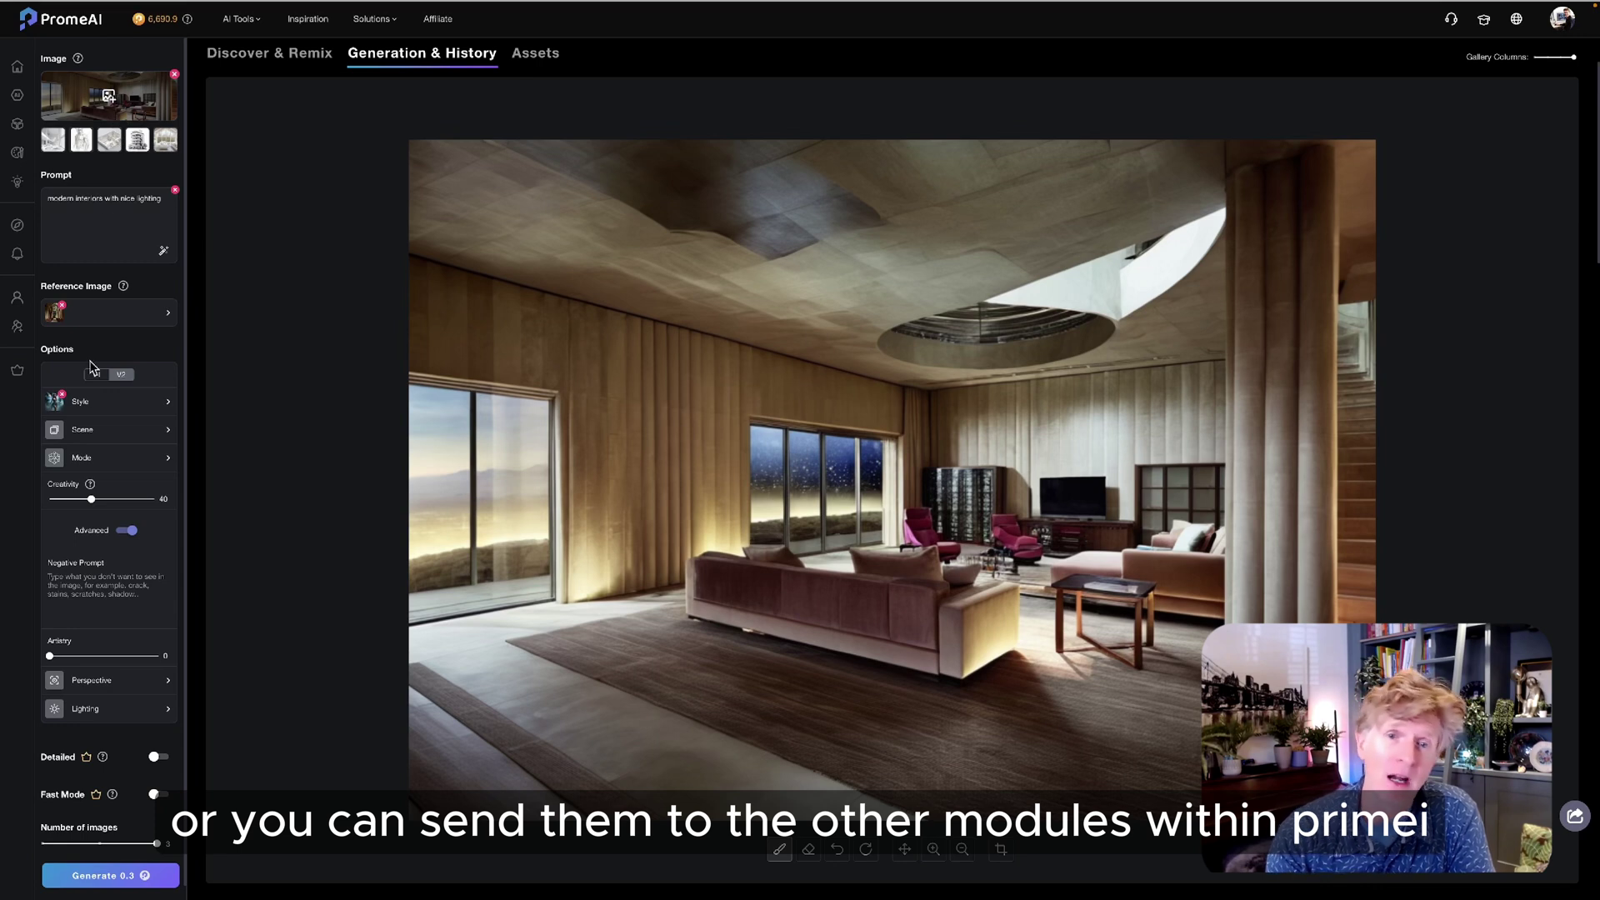
pyautogui.click(61, 307)
pyautogui.click(55, 314)
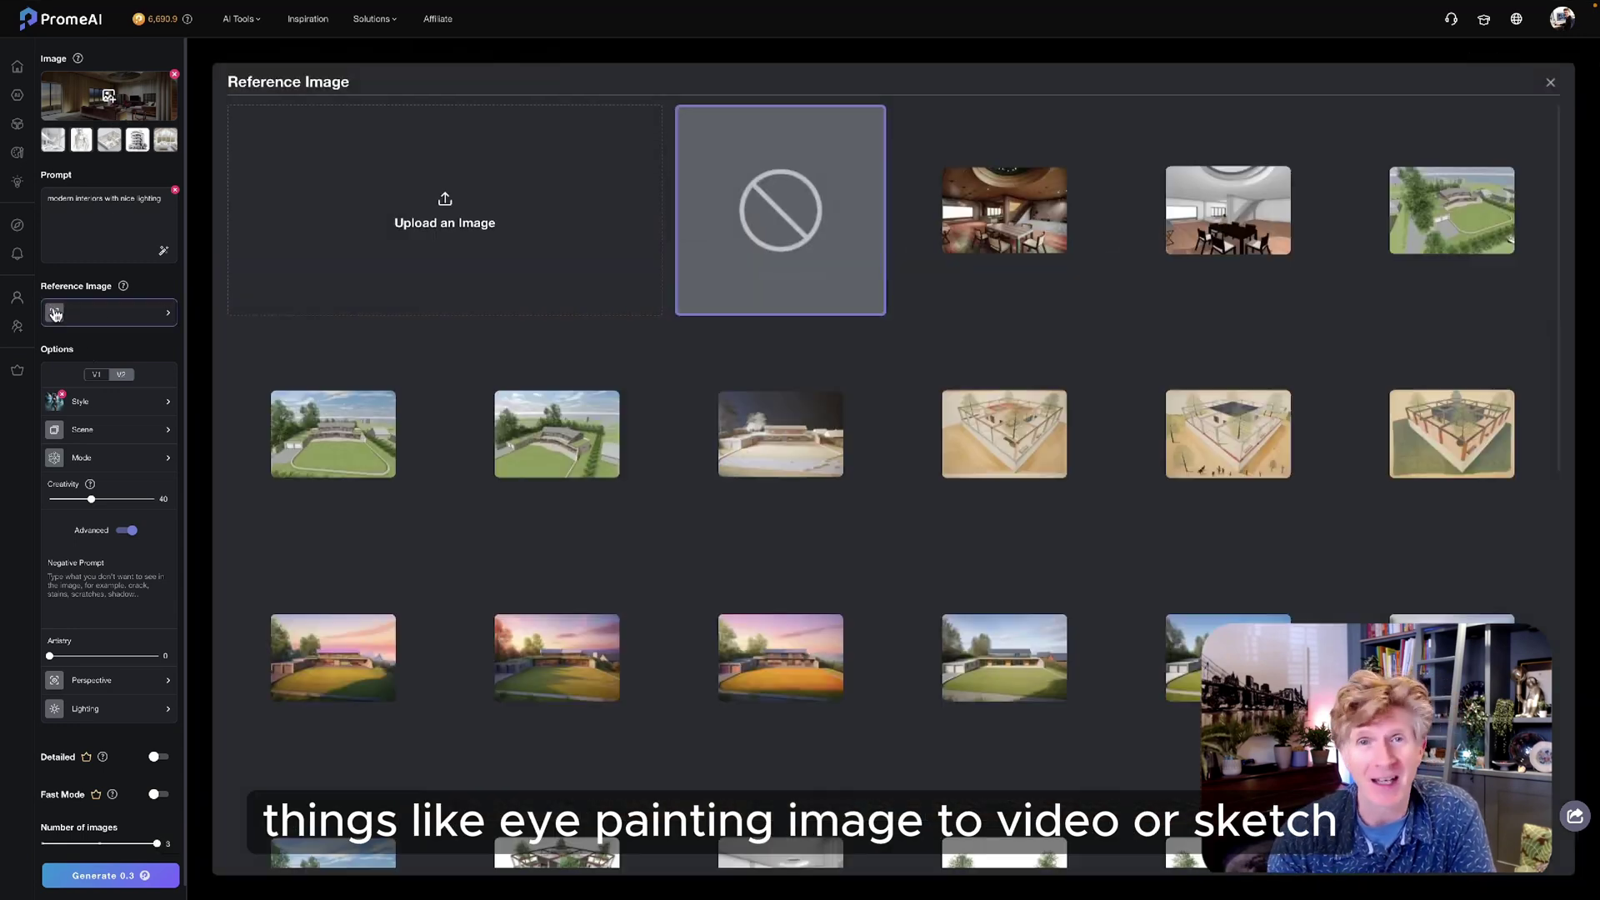
pyautogui.click(775, 442)
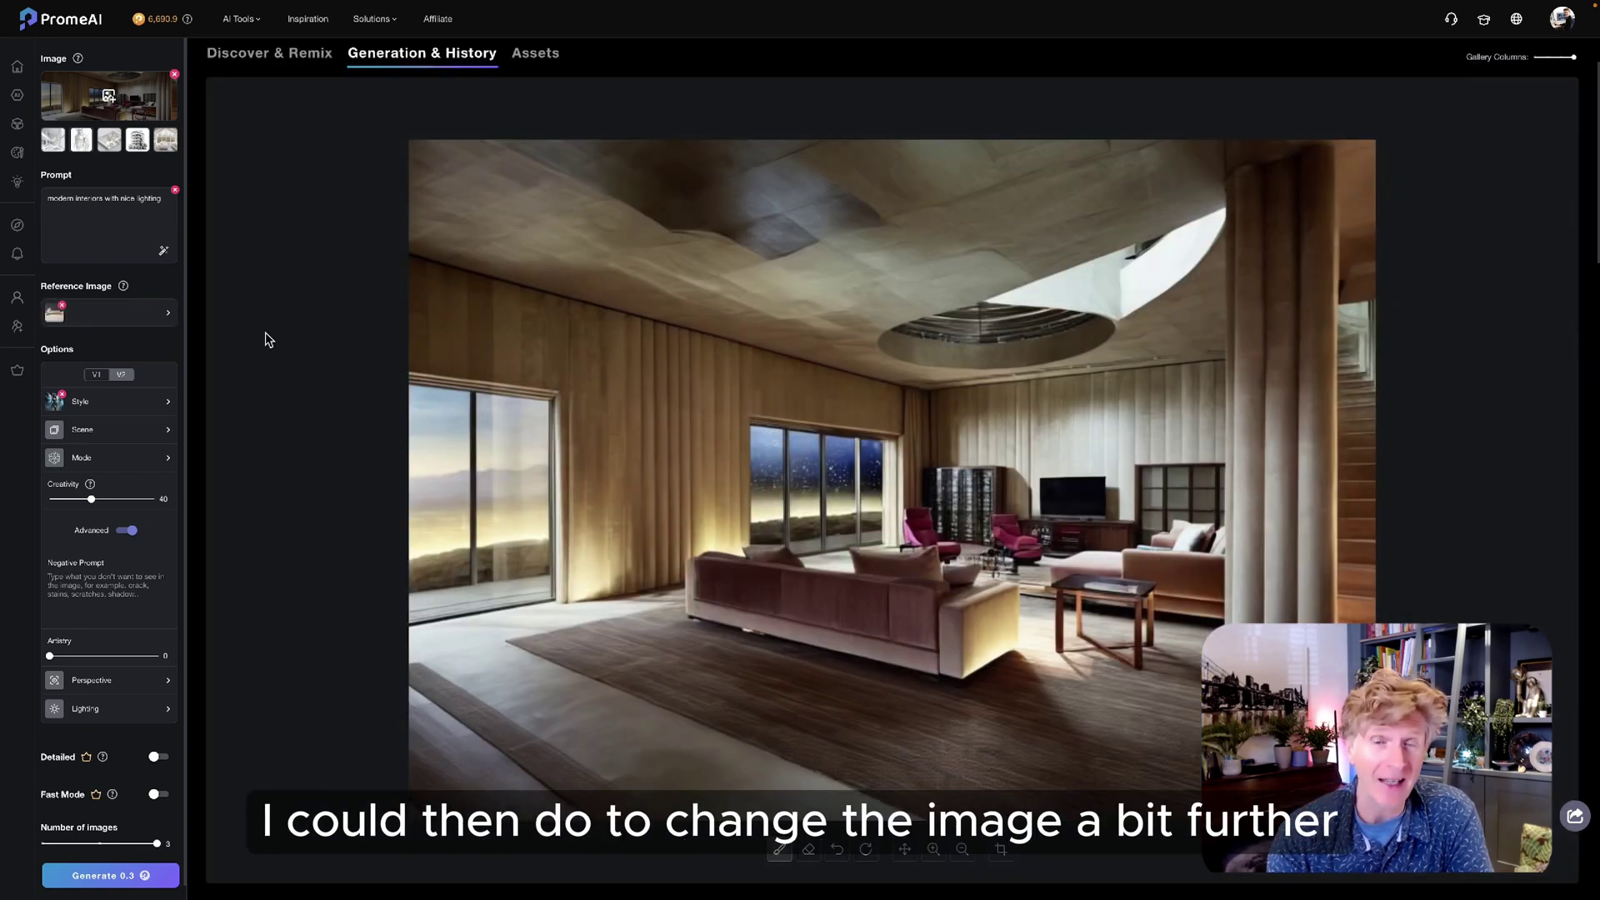
# Step: Toggle between the V1 and V2 options, ending on V2, and open the scene choices
pyautogui.click(99, 376)
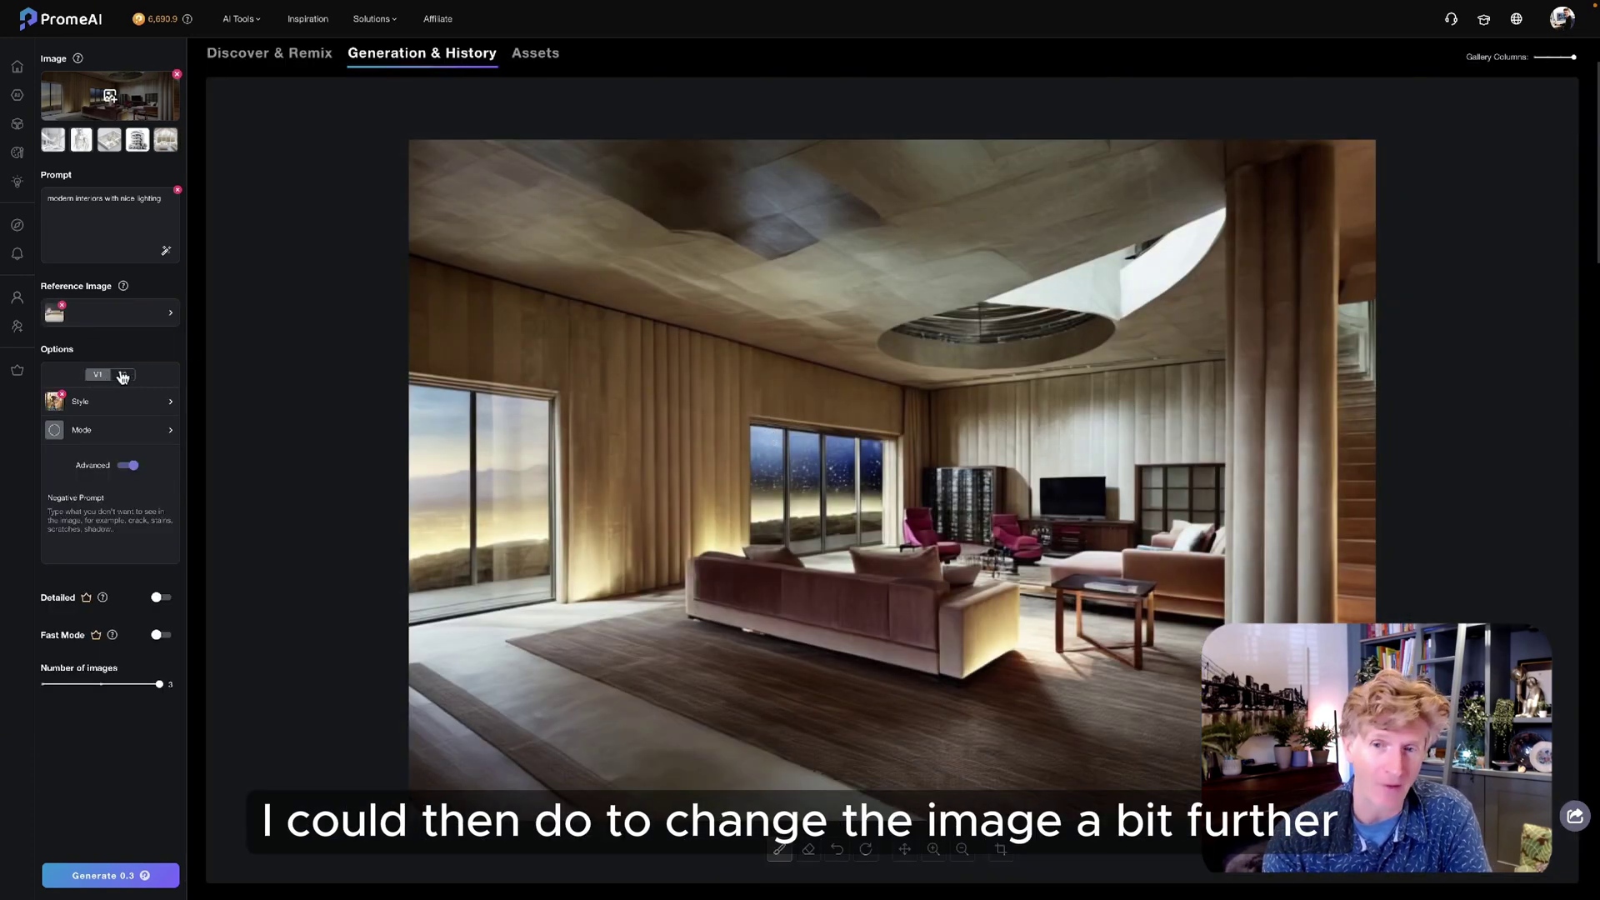
pyautogui.click(123, 376)
pyautogui.click(133, 435)
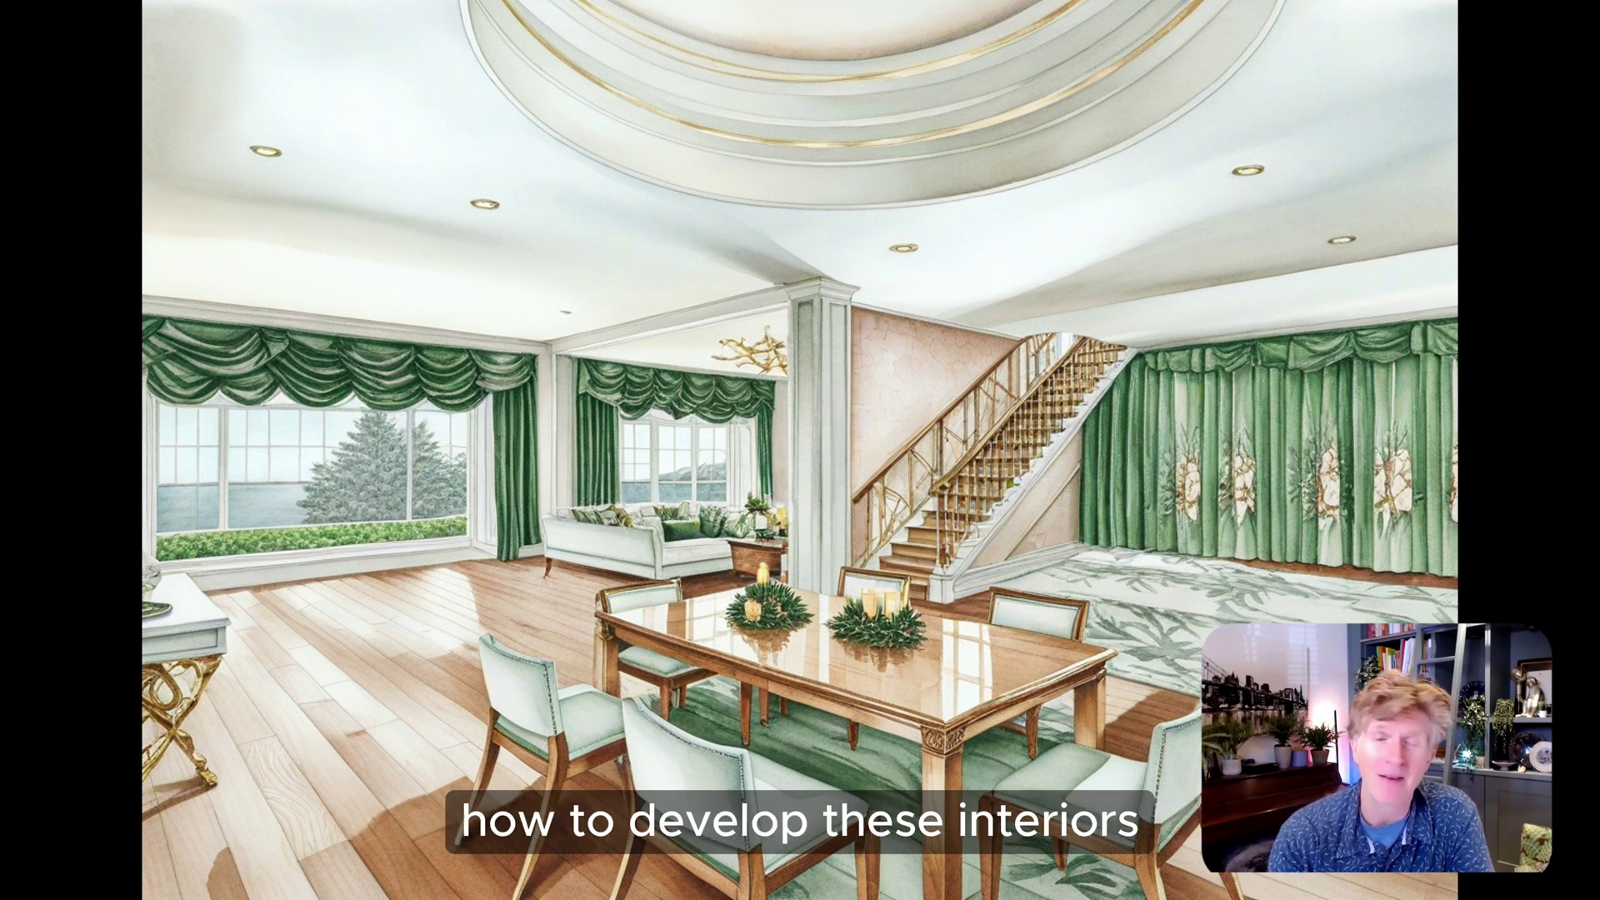
# Step: Browse two more sketch renders, then walk the Vectorworks camera toward the eco home in viewer-height mode
pyautogui.press('Right')
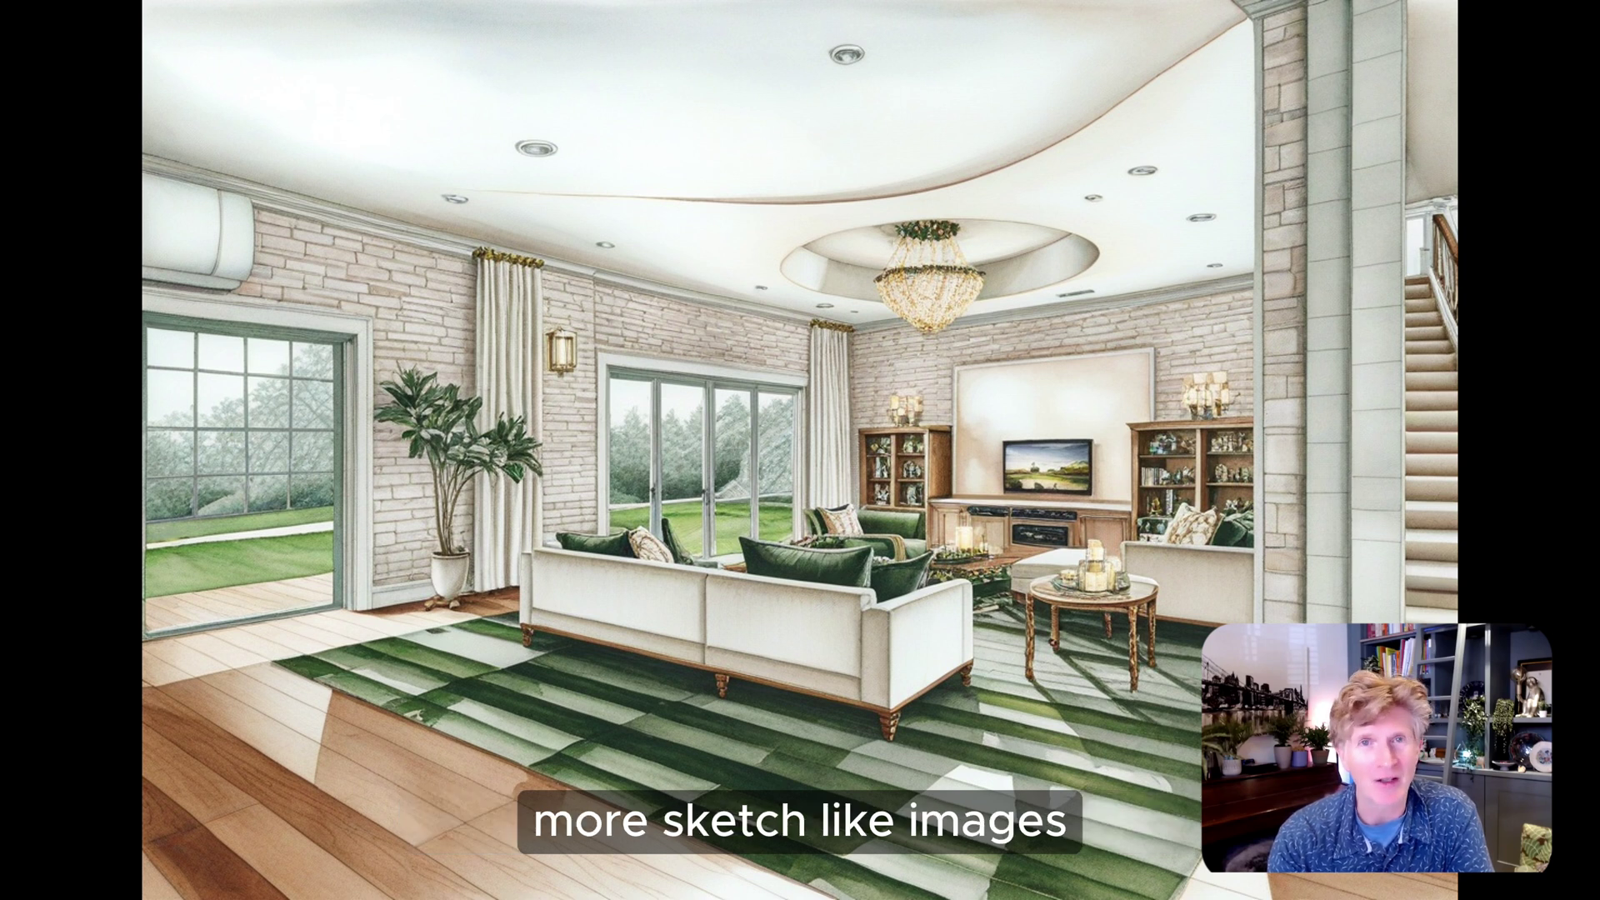
pyautogui.press('Right')
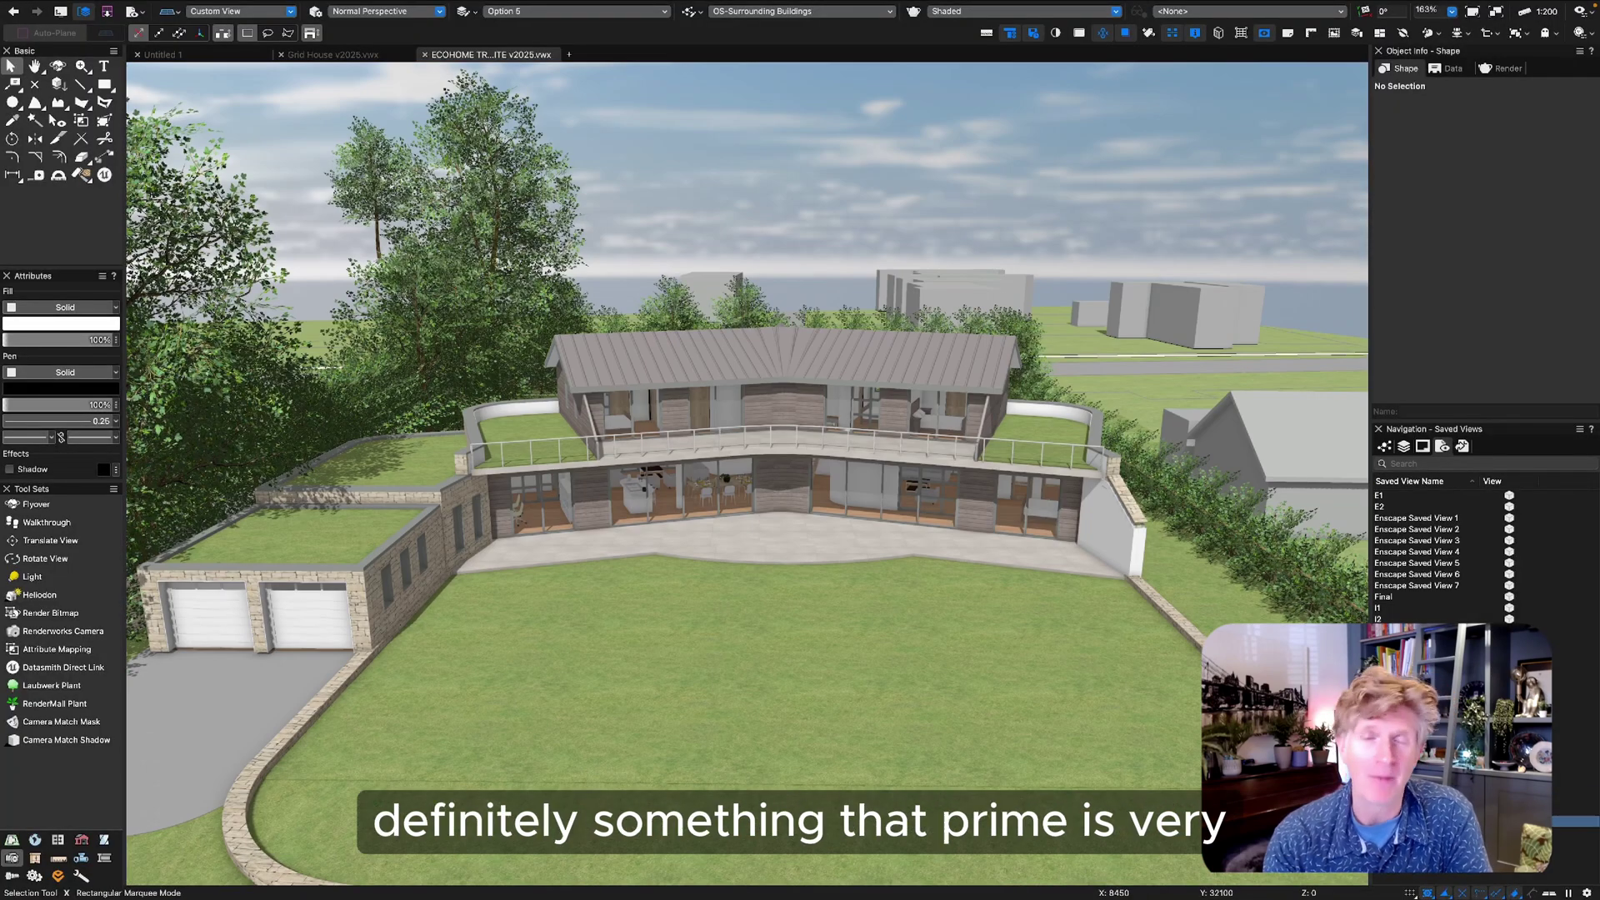
pyautogui.click(47, 522)
pyautogui.moveTo(810, 575); pyautogui.dragTo(930, 540)
pyautogui.press('shift')
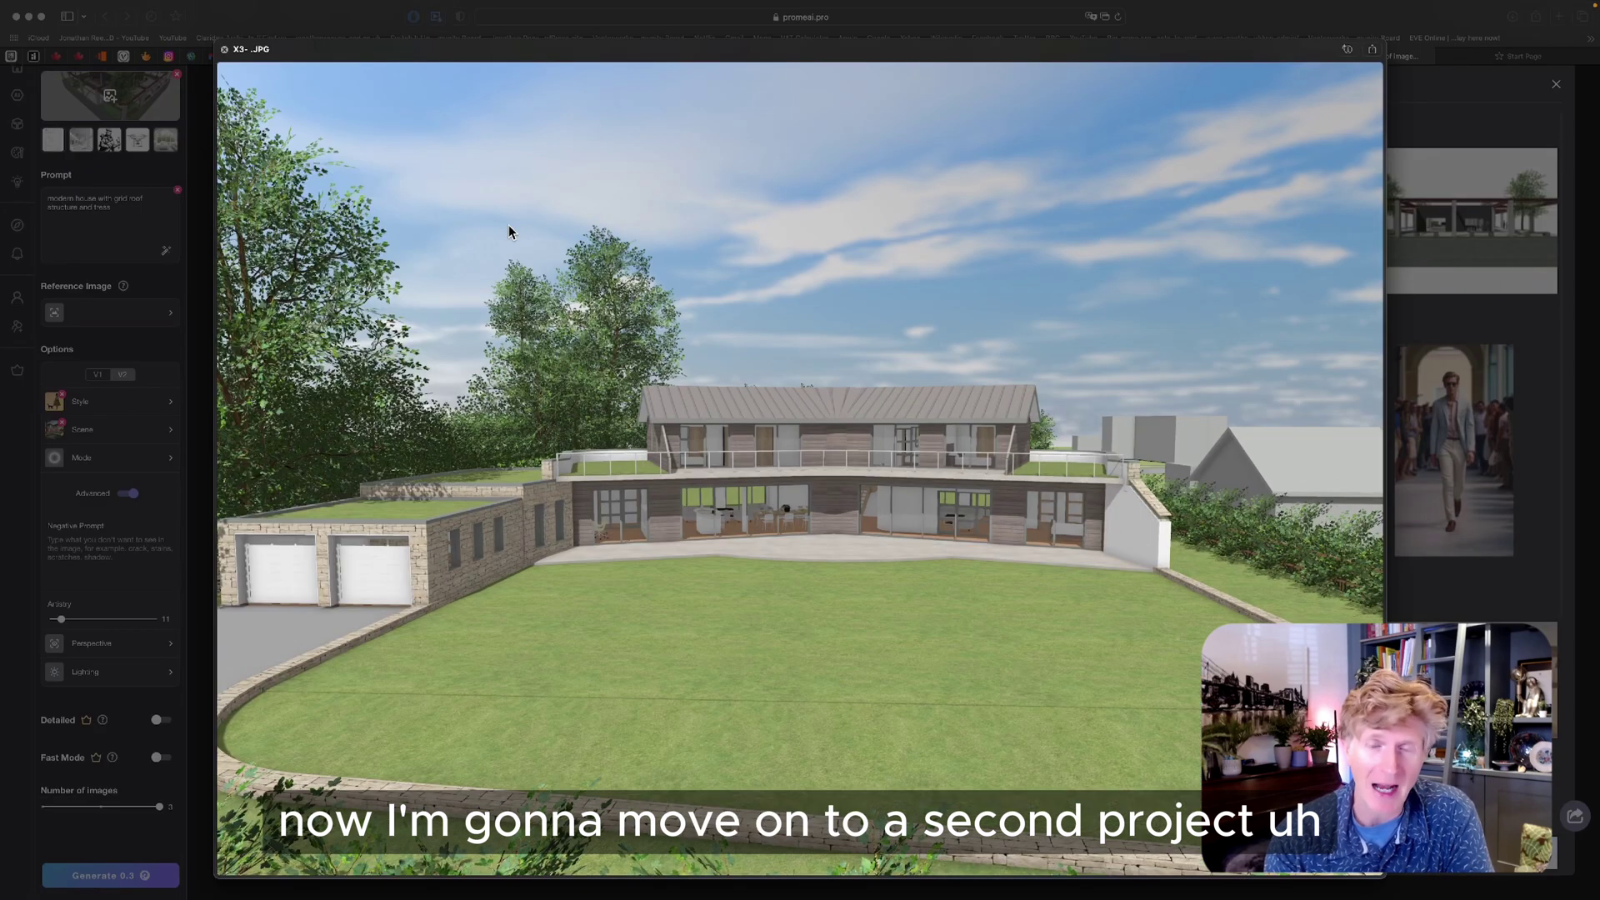
# Step: Upload X3-.JPG as the base image and expand the prompt 'Pencil Sketch' with Enhance Prompt
pyautogui.press('space')
pyautogui.doubleClick(499, 277)
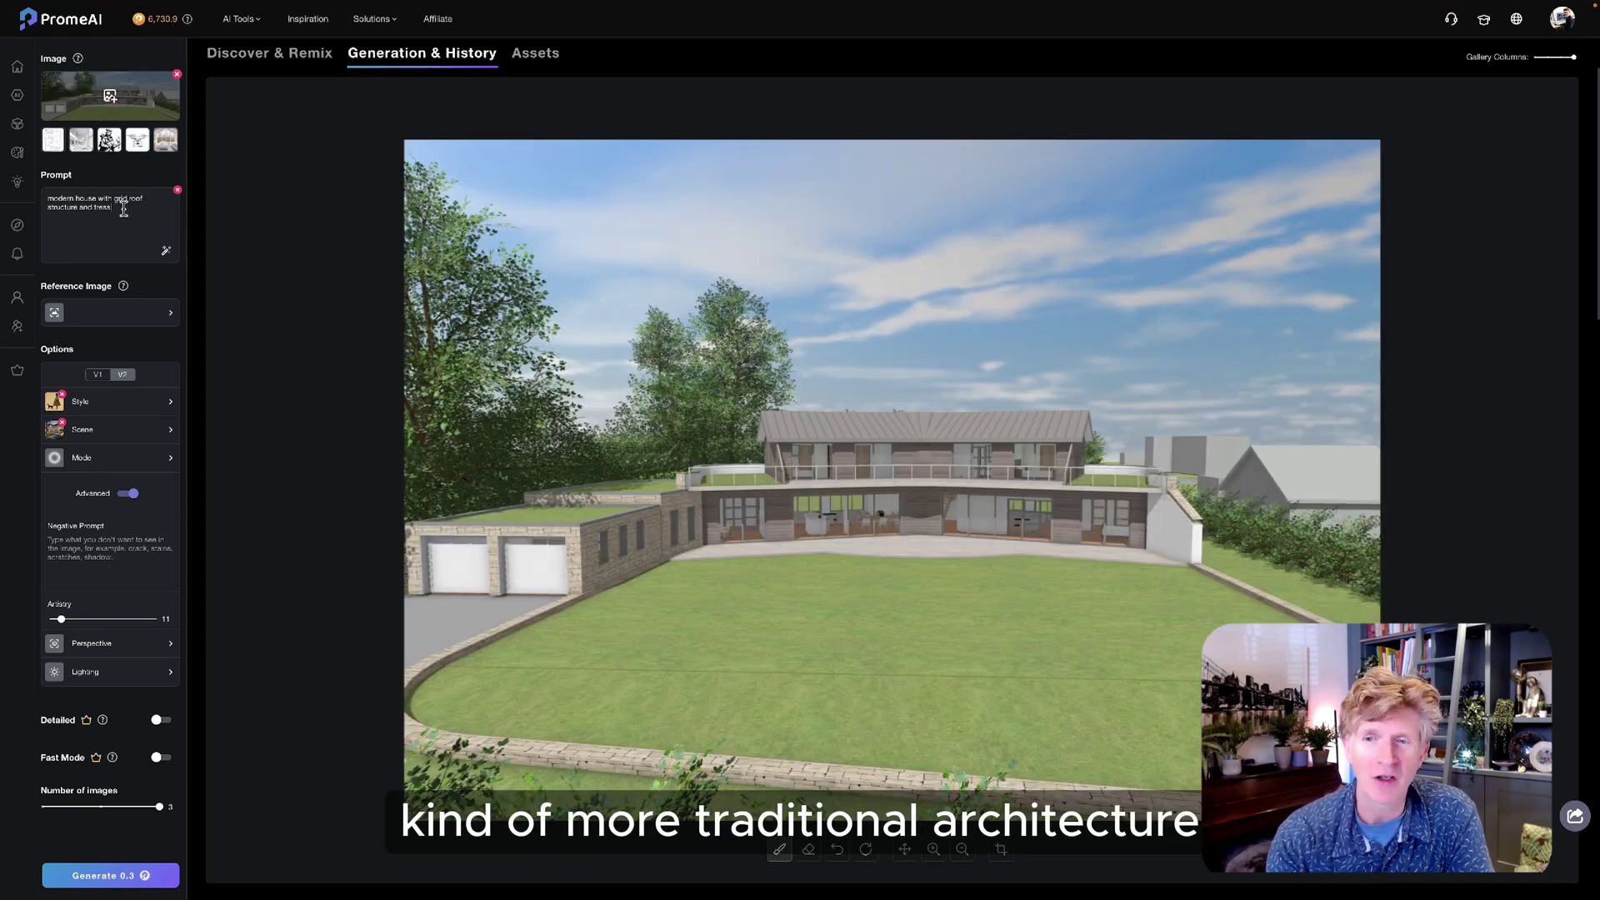
pyautogui.moveTo(124, 210); pyautogui.dragTo(35, 205)
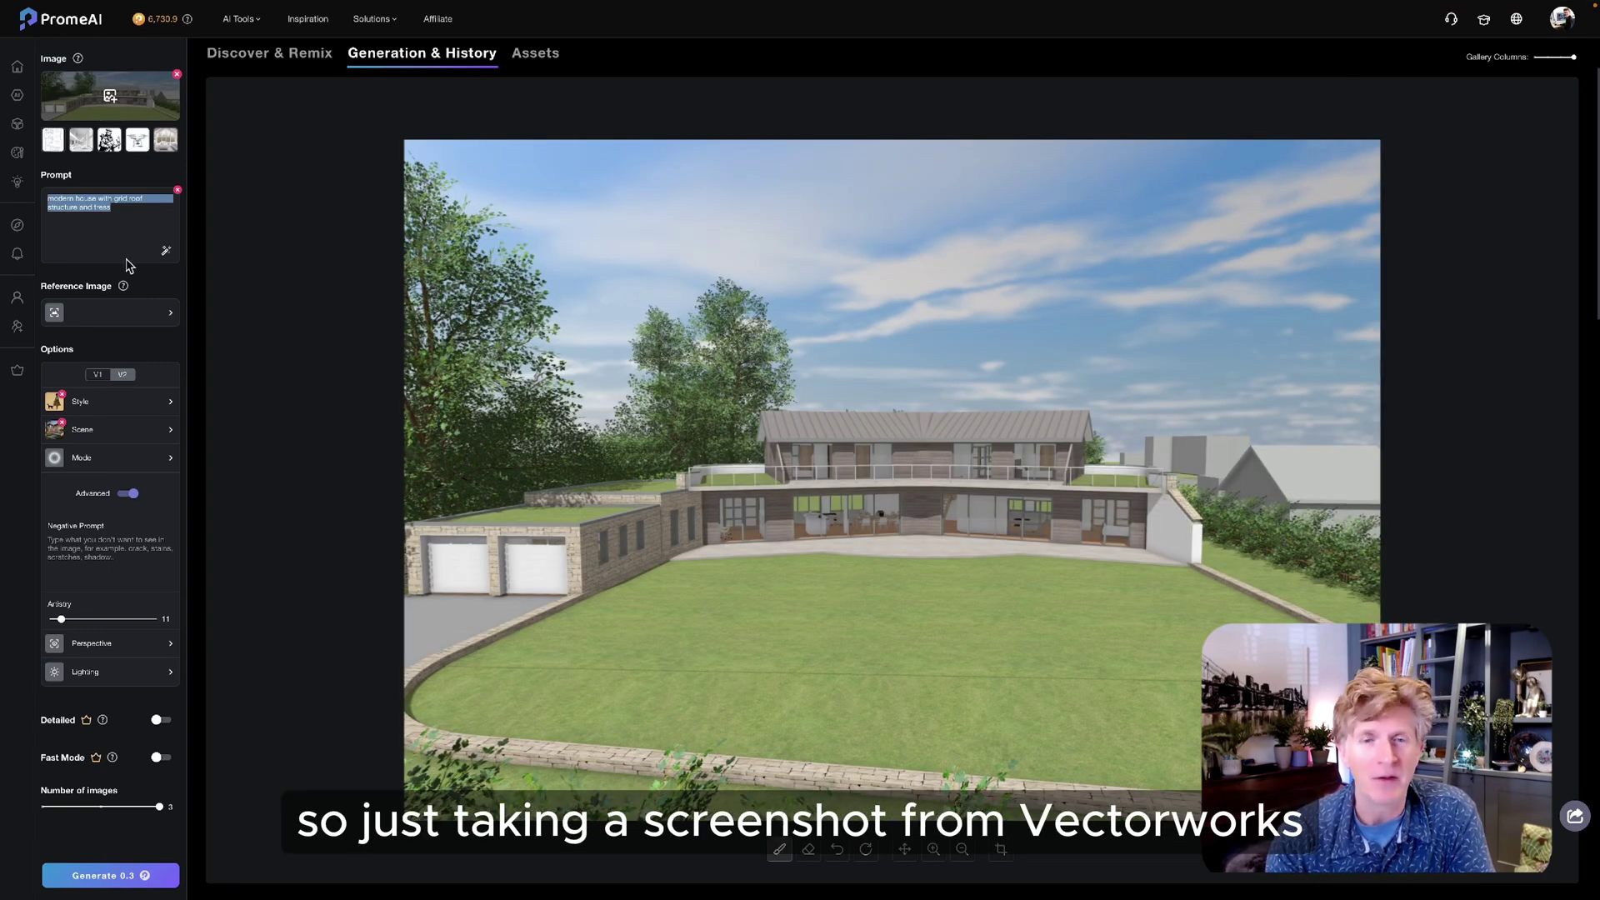
pyautogui.write('Pencil Sketch')
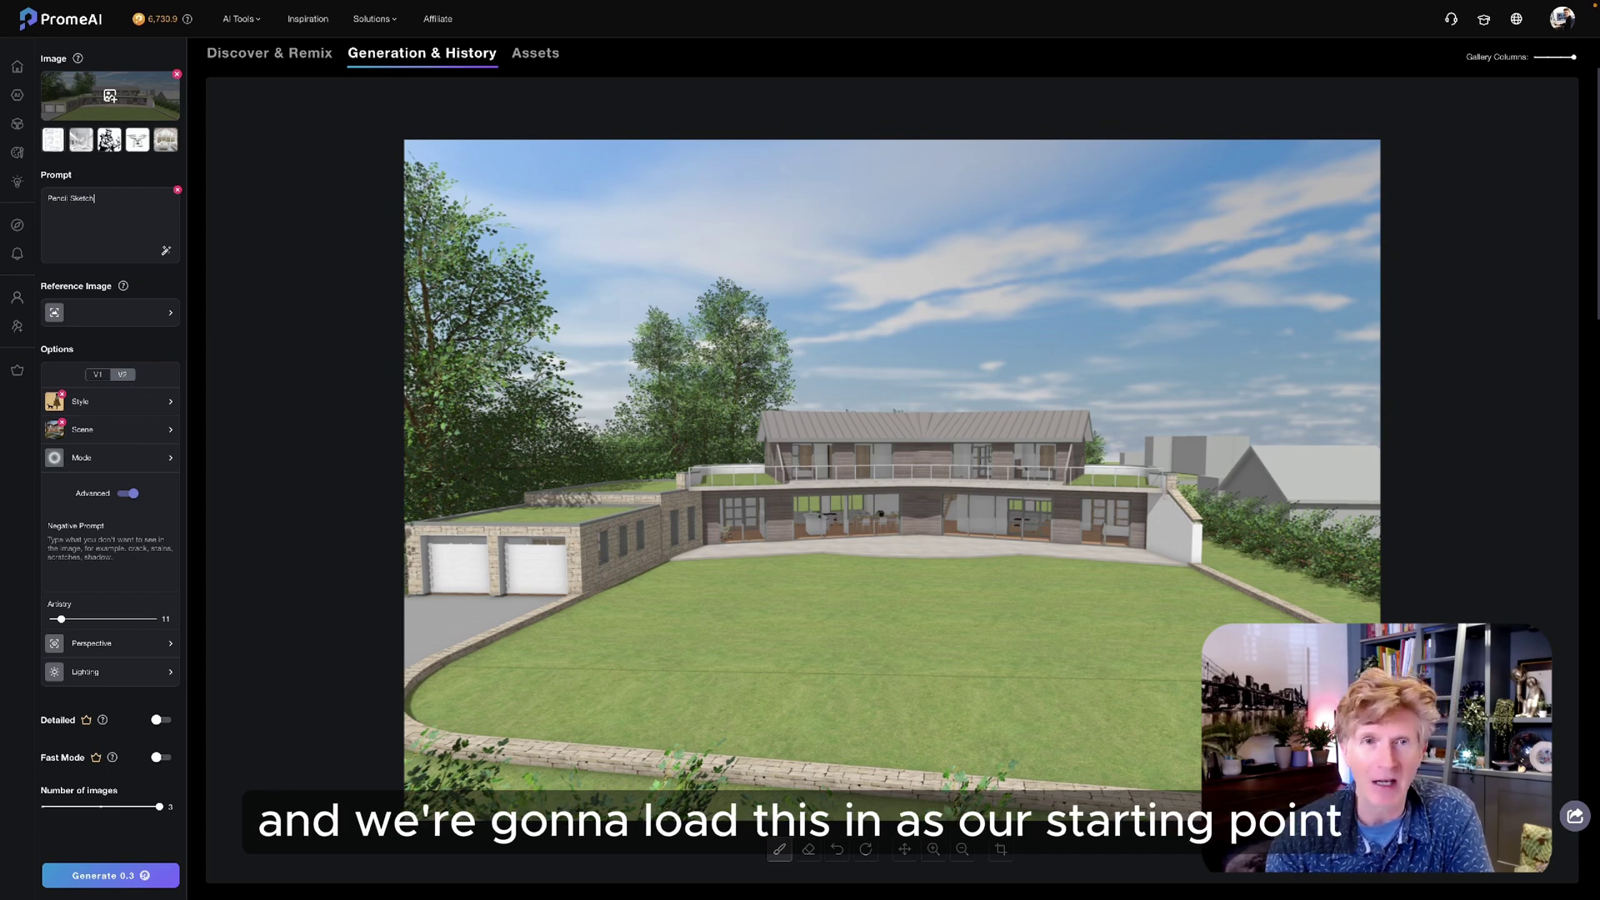
pyautogui.click(167, 252)
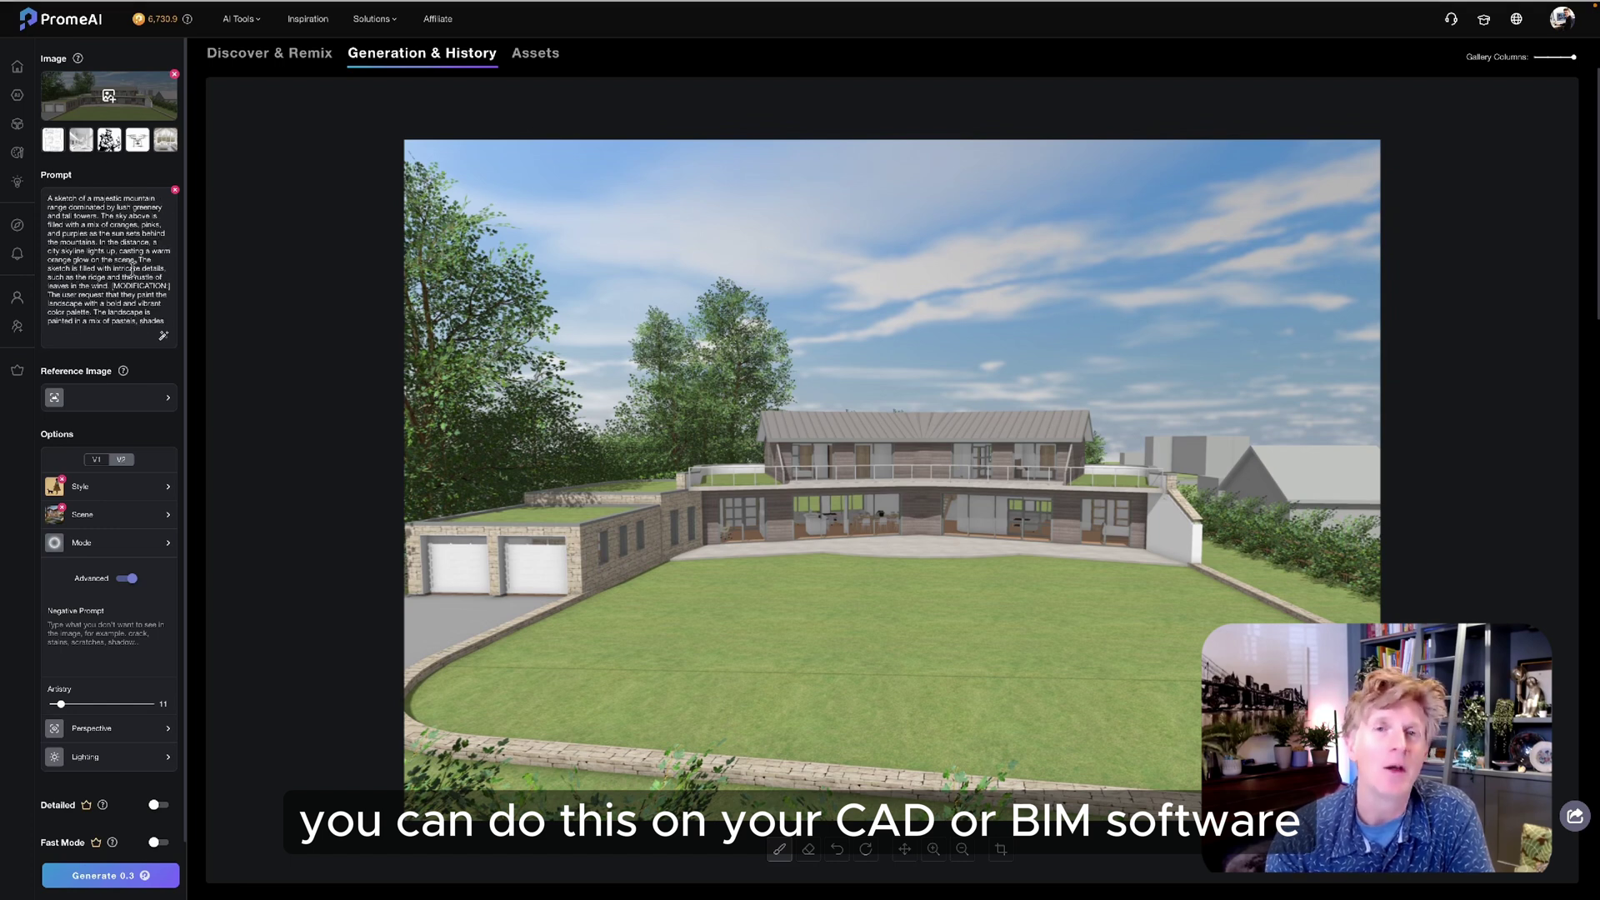
# Step: Choose an Artistic Painting style and a Villa scene in Nordic Functionalism
pyautogui.click(123, 490)
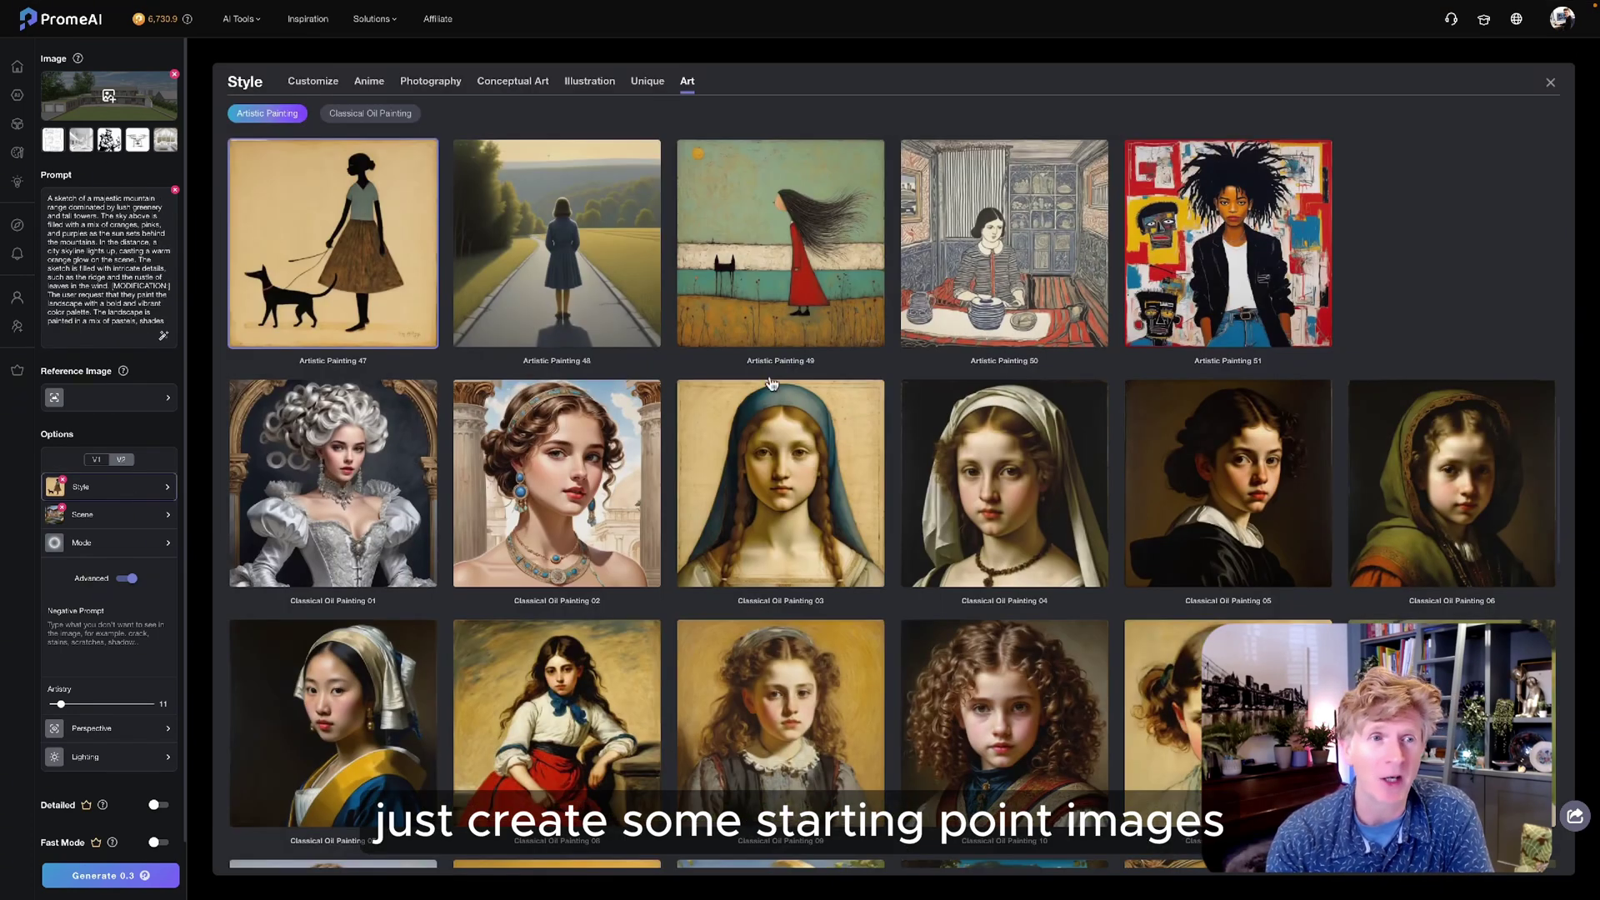
pyautogui.scroll(-10, 1469, 295)
pyautogui.scroll(-8, 1469, 296)
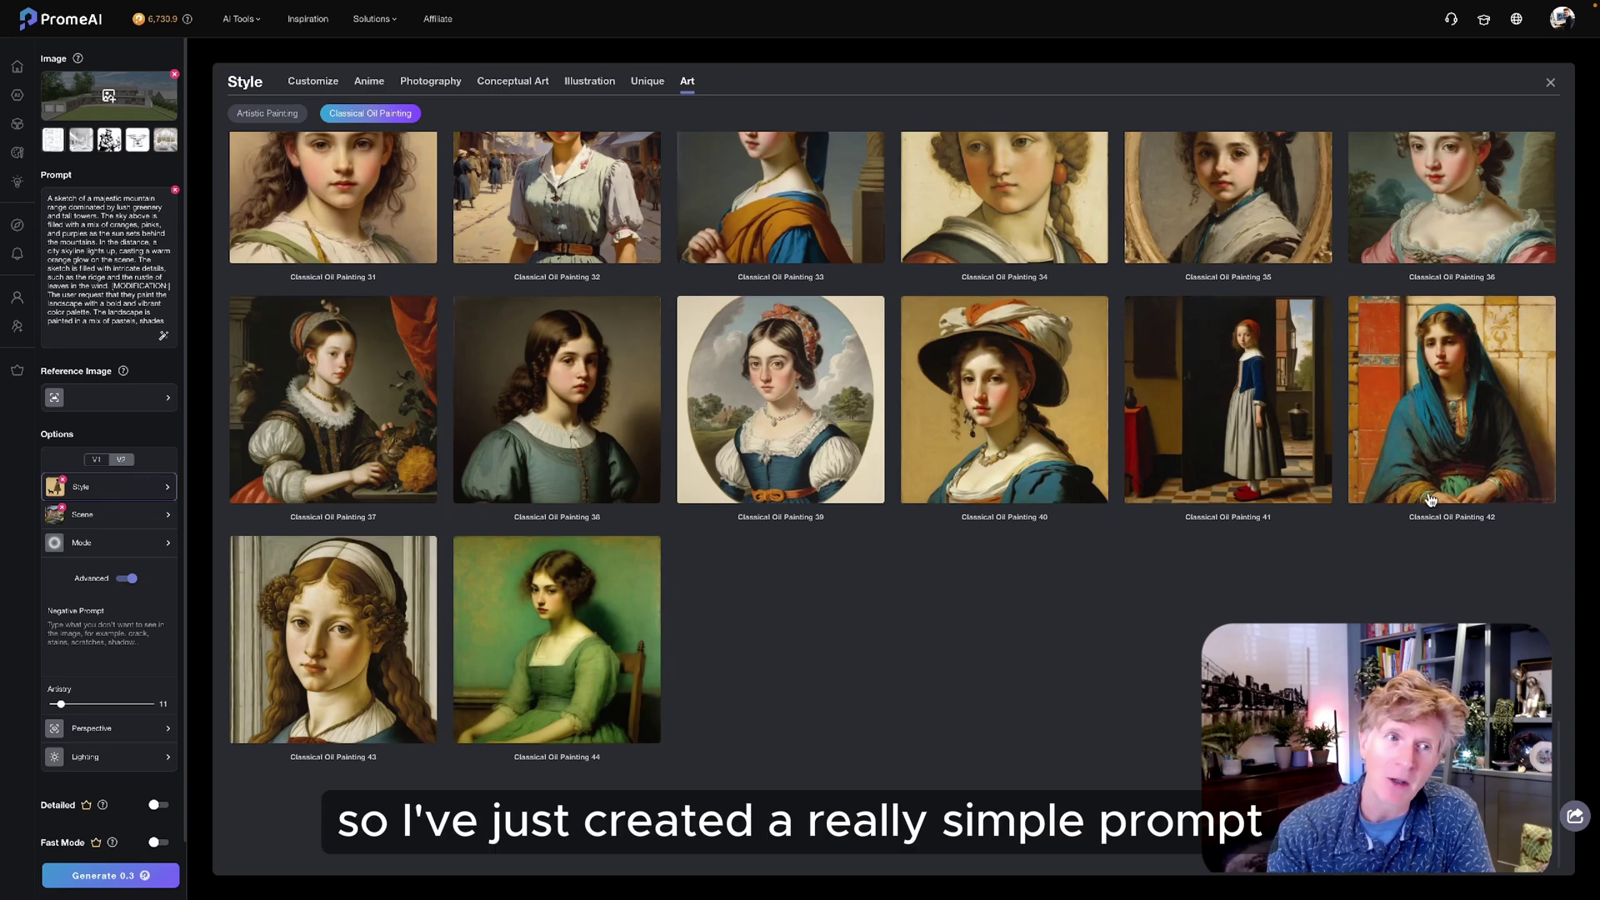
pyautogui.scroll(15, 1249, 532)
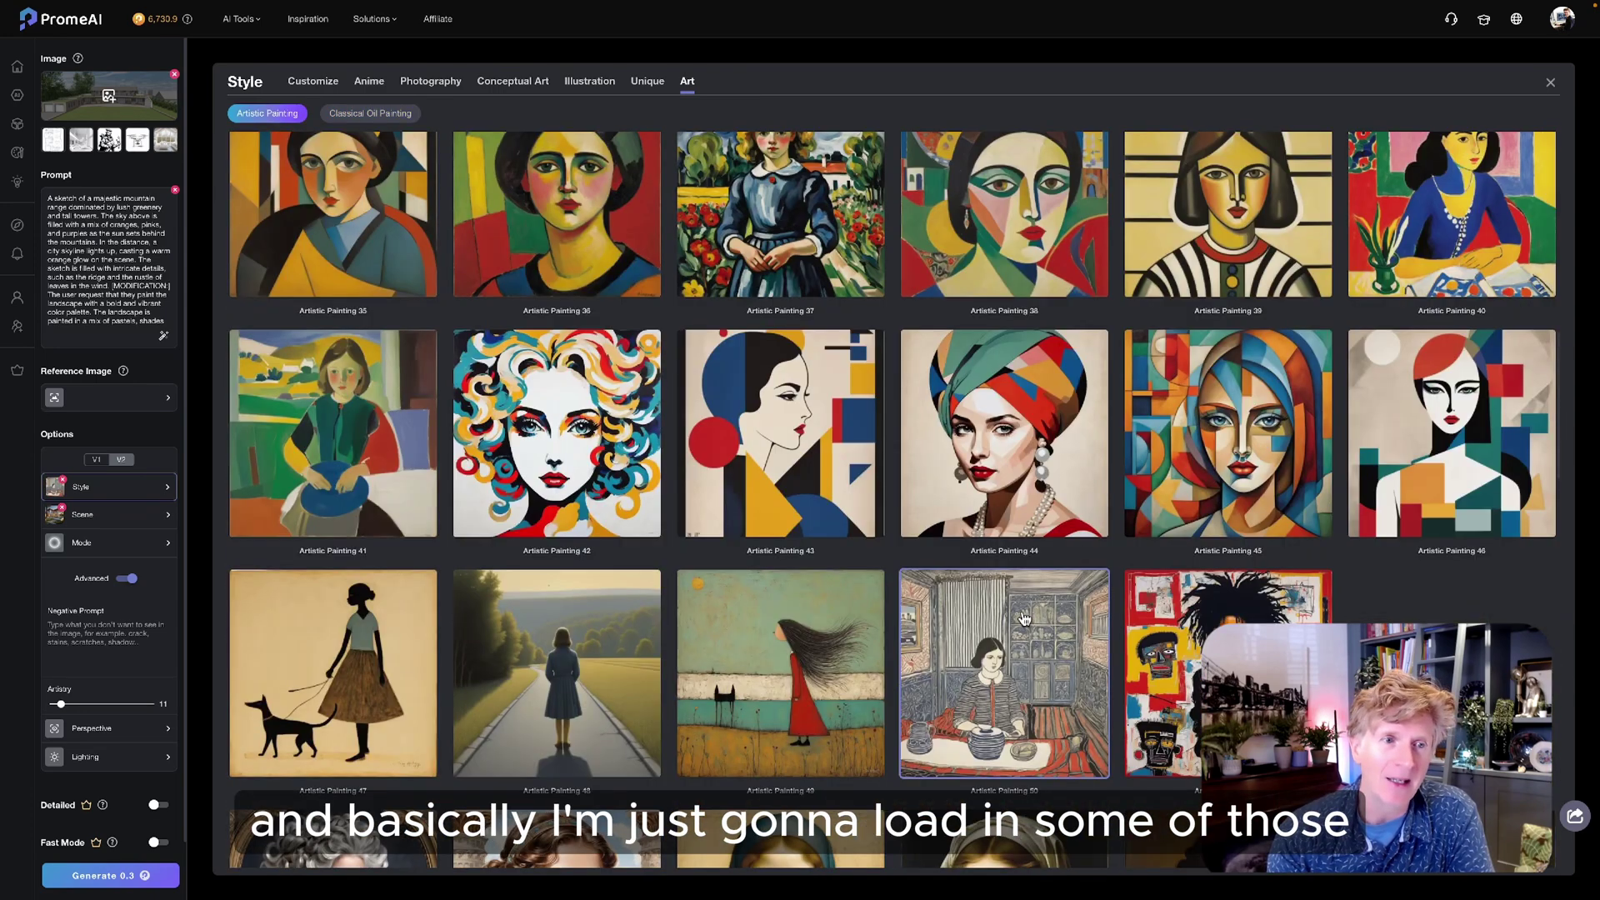
pyautogui.click(105, 516)
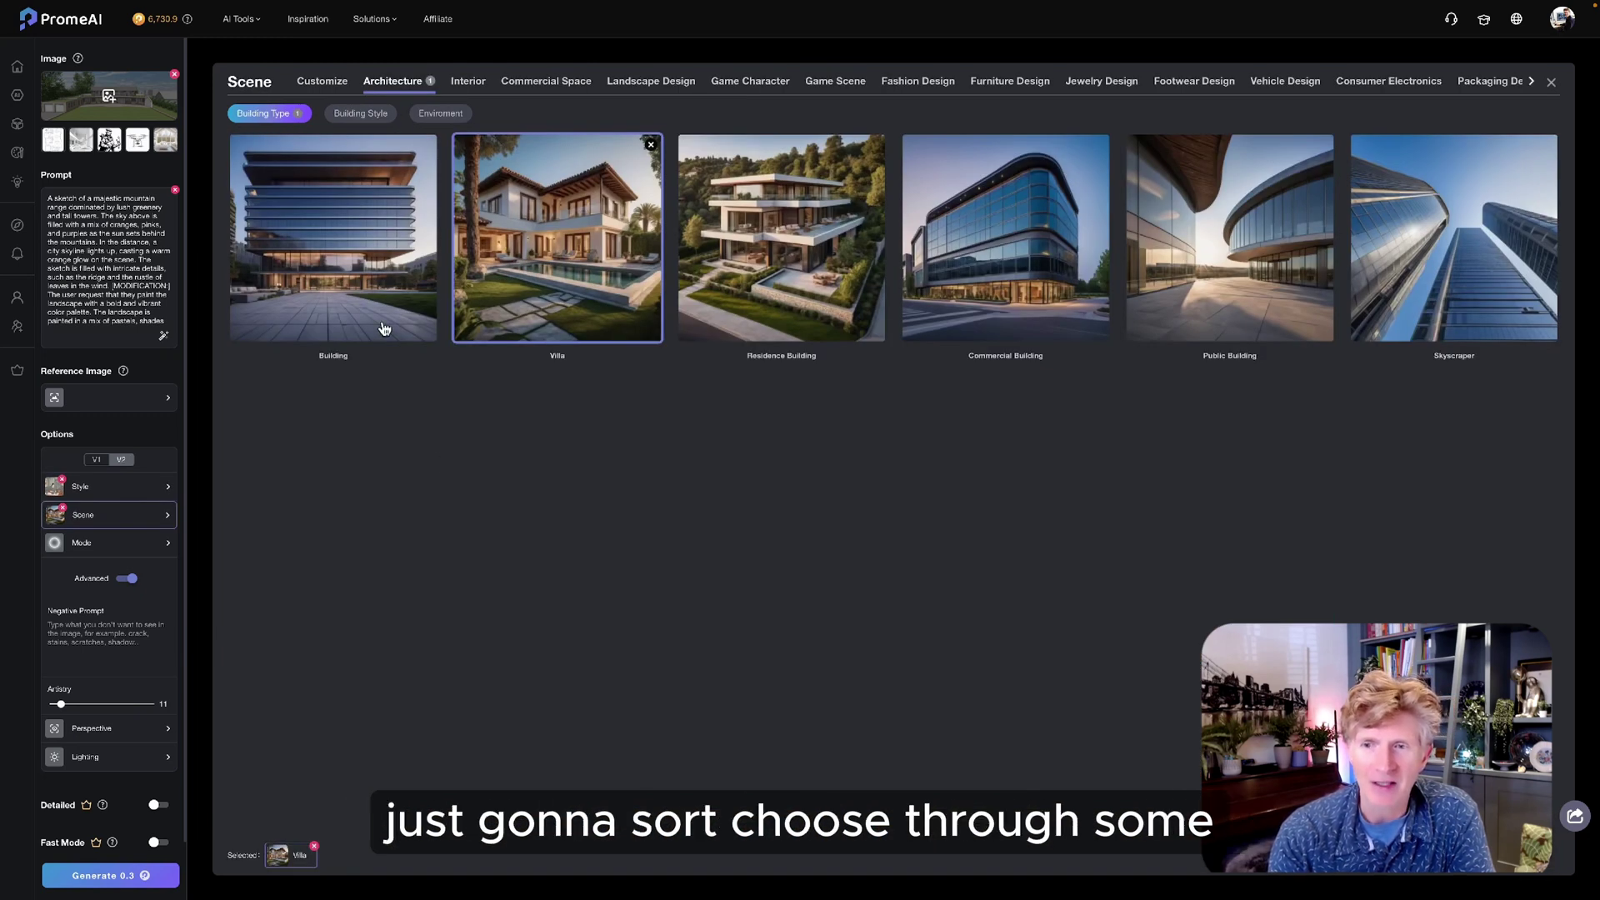
pyautogui.click(360, 114)
pyautogui.click(248, 534)
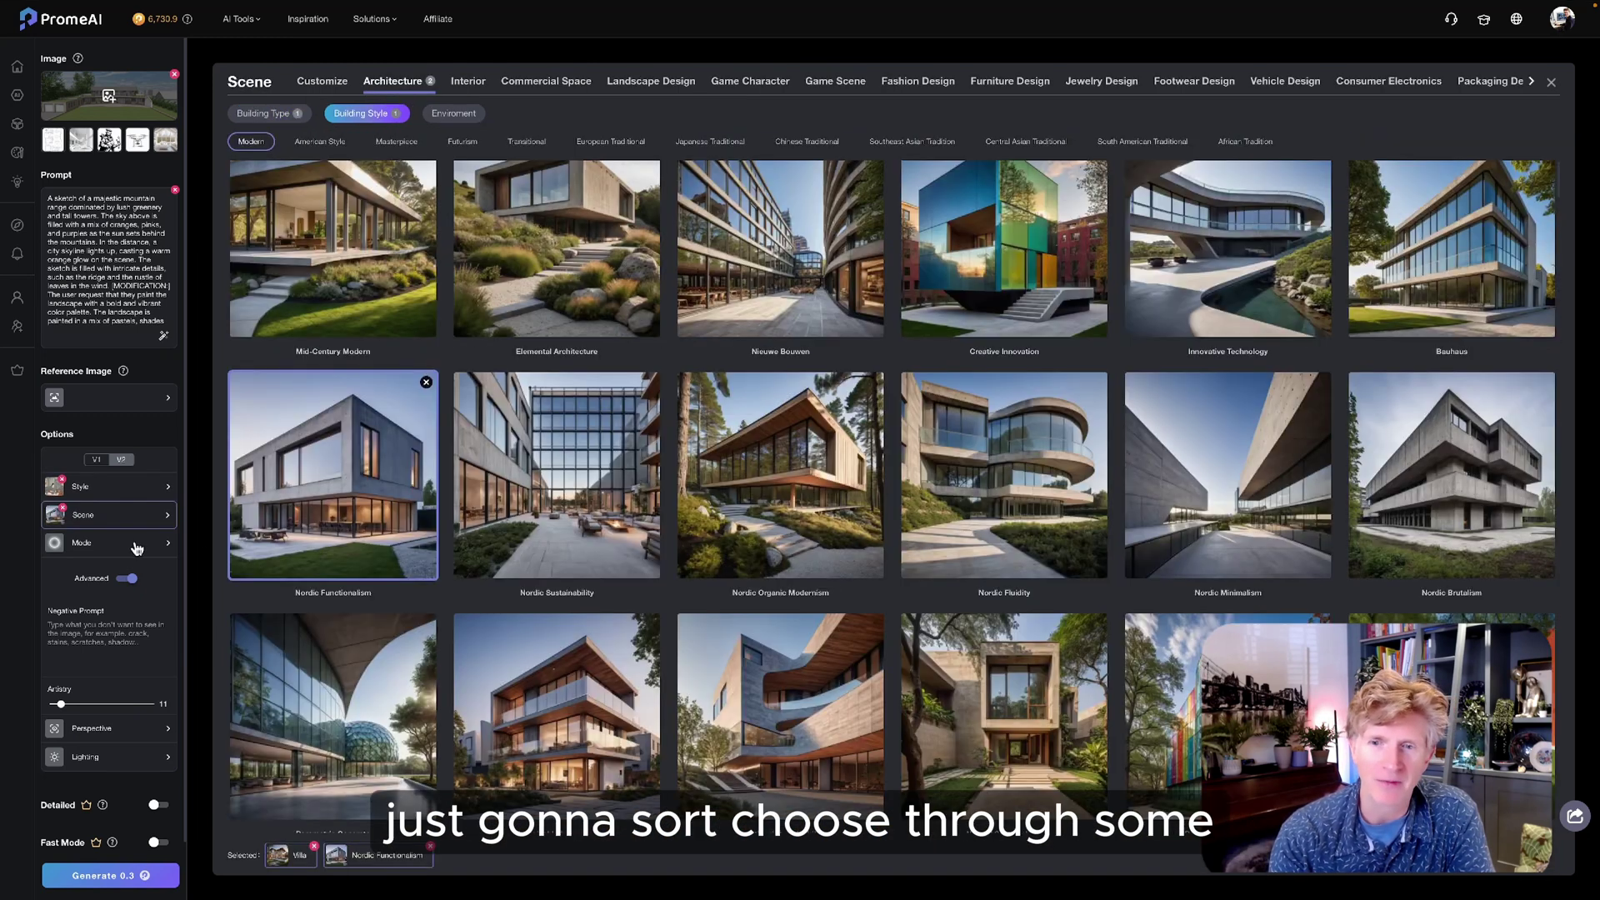
# Step: Select Structure mode and lower Artistry to 7
pyautogui.click(137, 548)
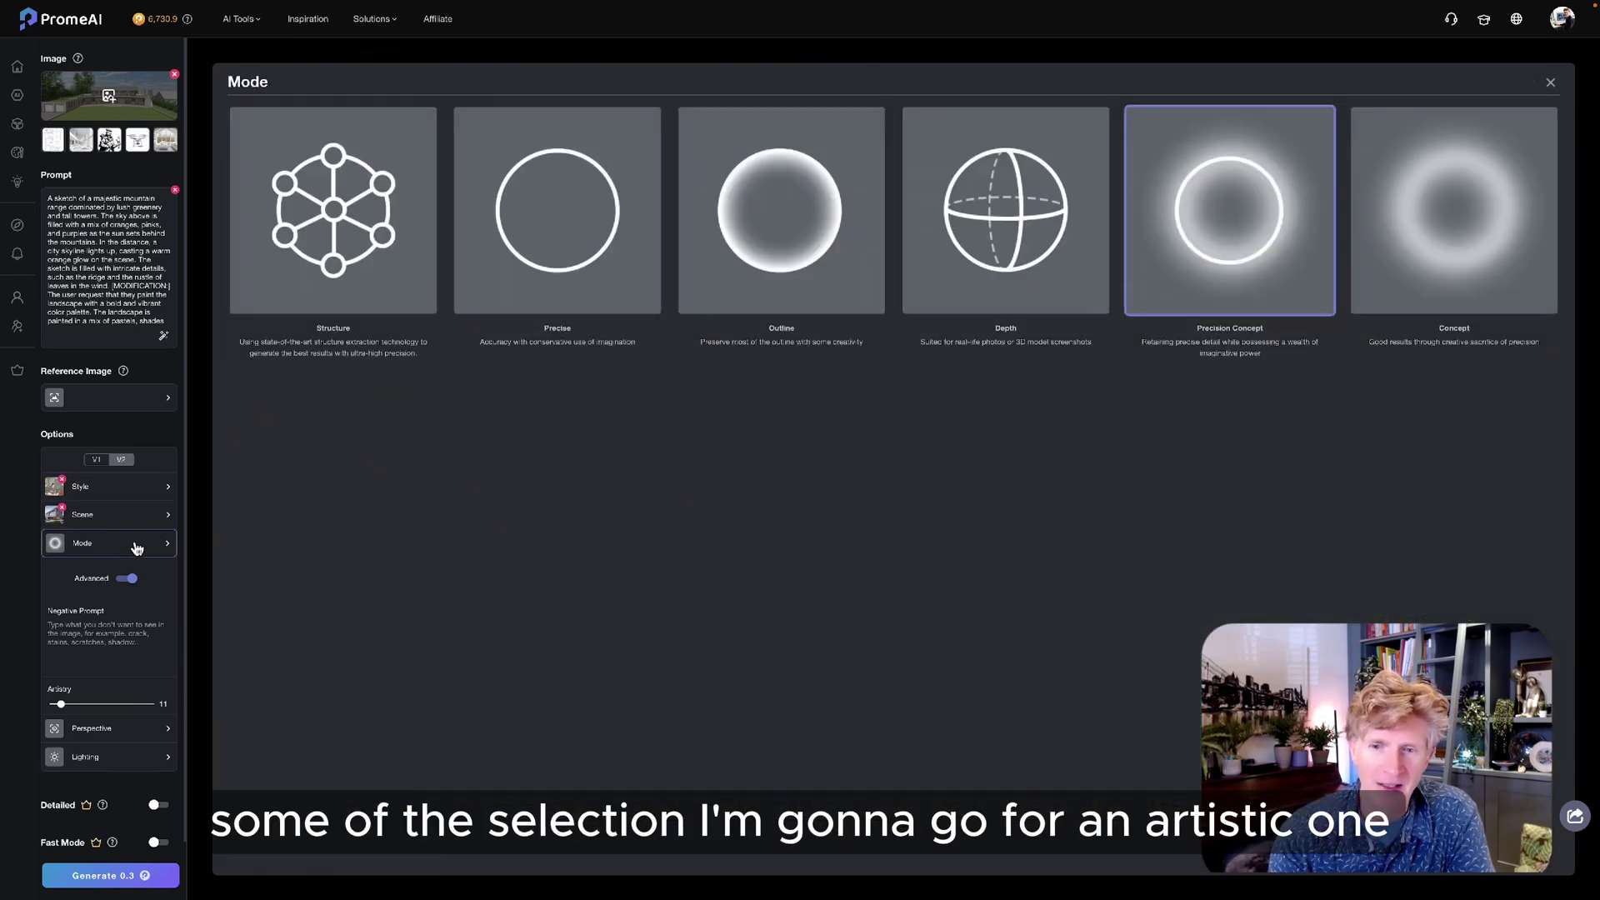
pyautogui.click(396, 262)
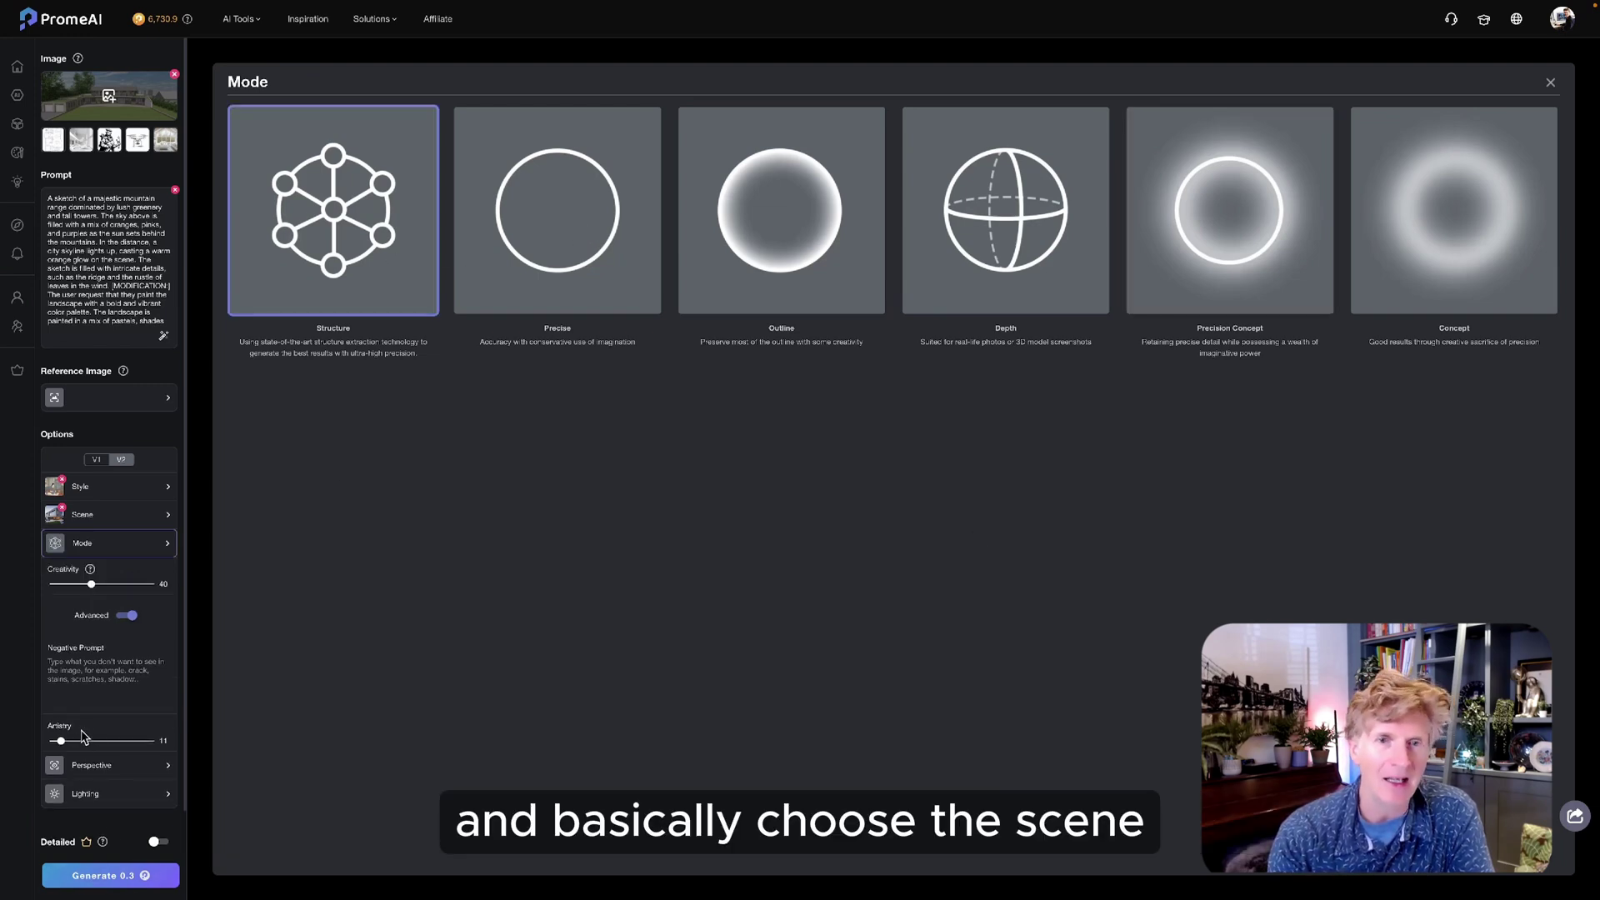
pyautogui.moveTo(60, 741)
pyautogui.mouseDown()
pyautogui.moveTo(154, 749)
pyautogui.moveTo(58, 741)
pyautogui.mouseUp()
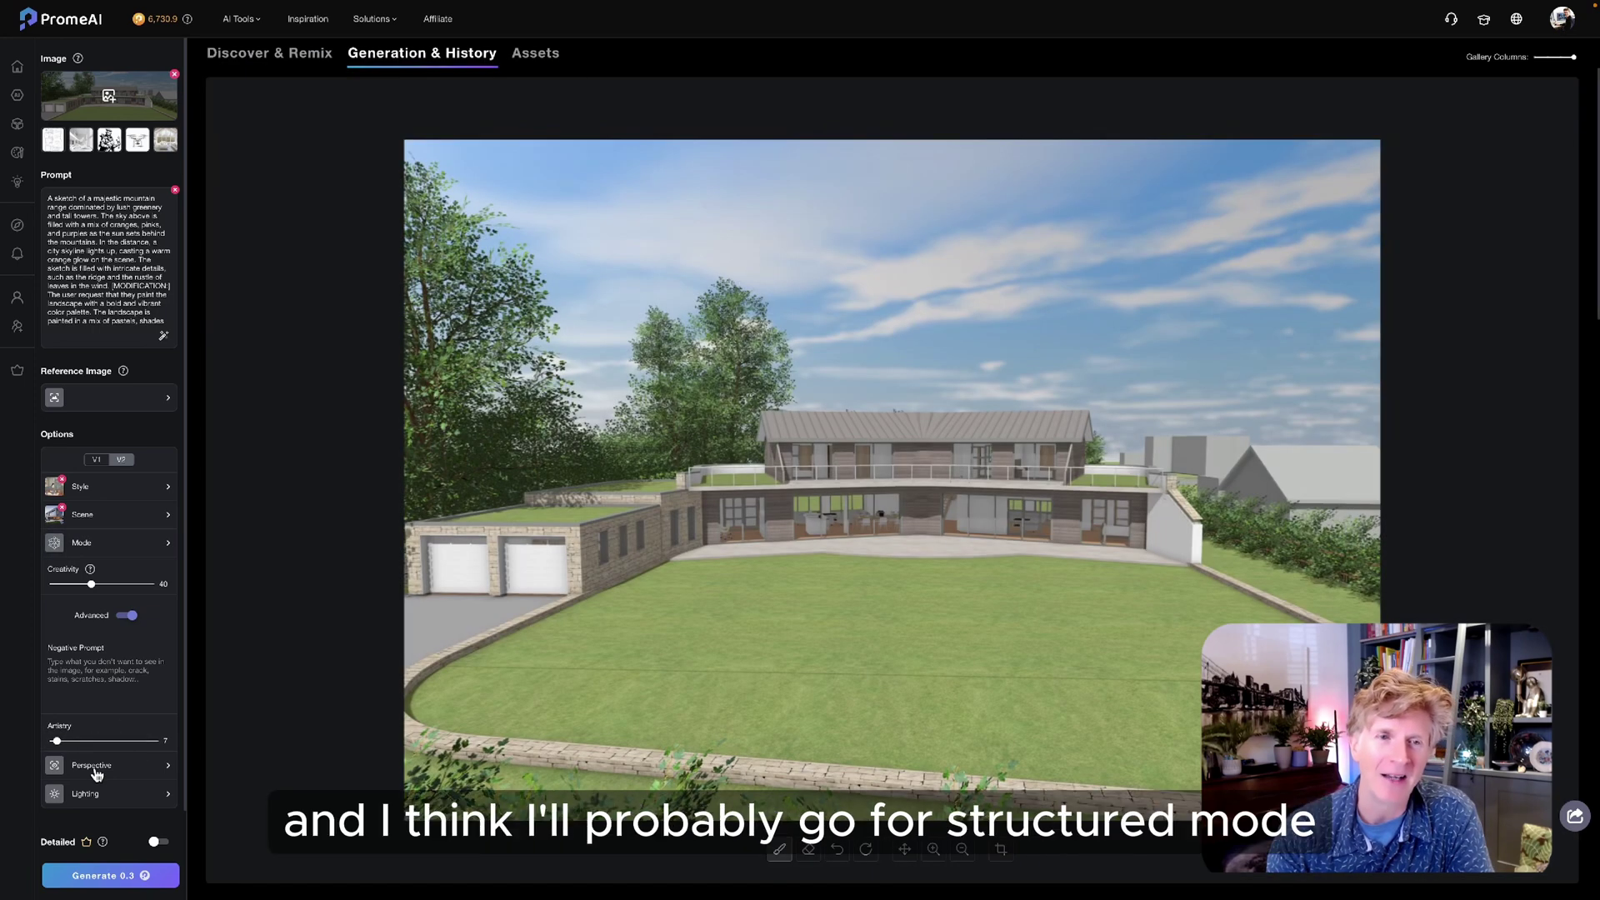
# Step: Set the Full Body Shot perspective and Radiant God Rays lighting, then generate the eco home render
pyautogui.click(96, 768)
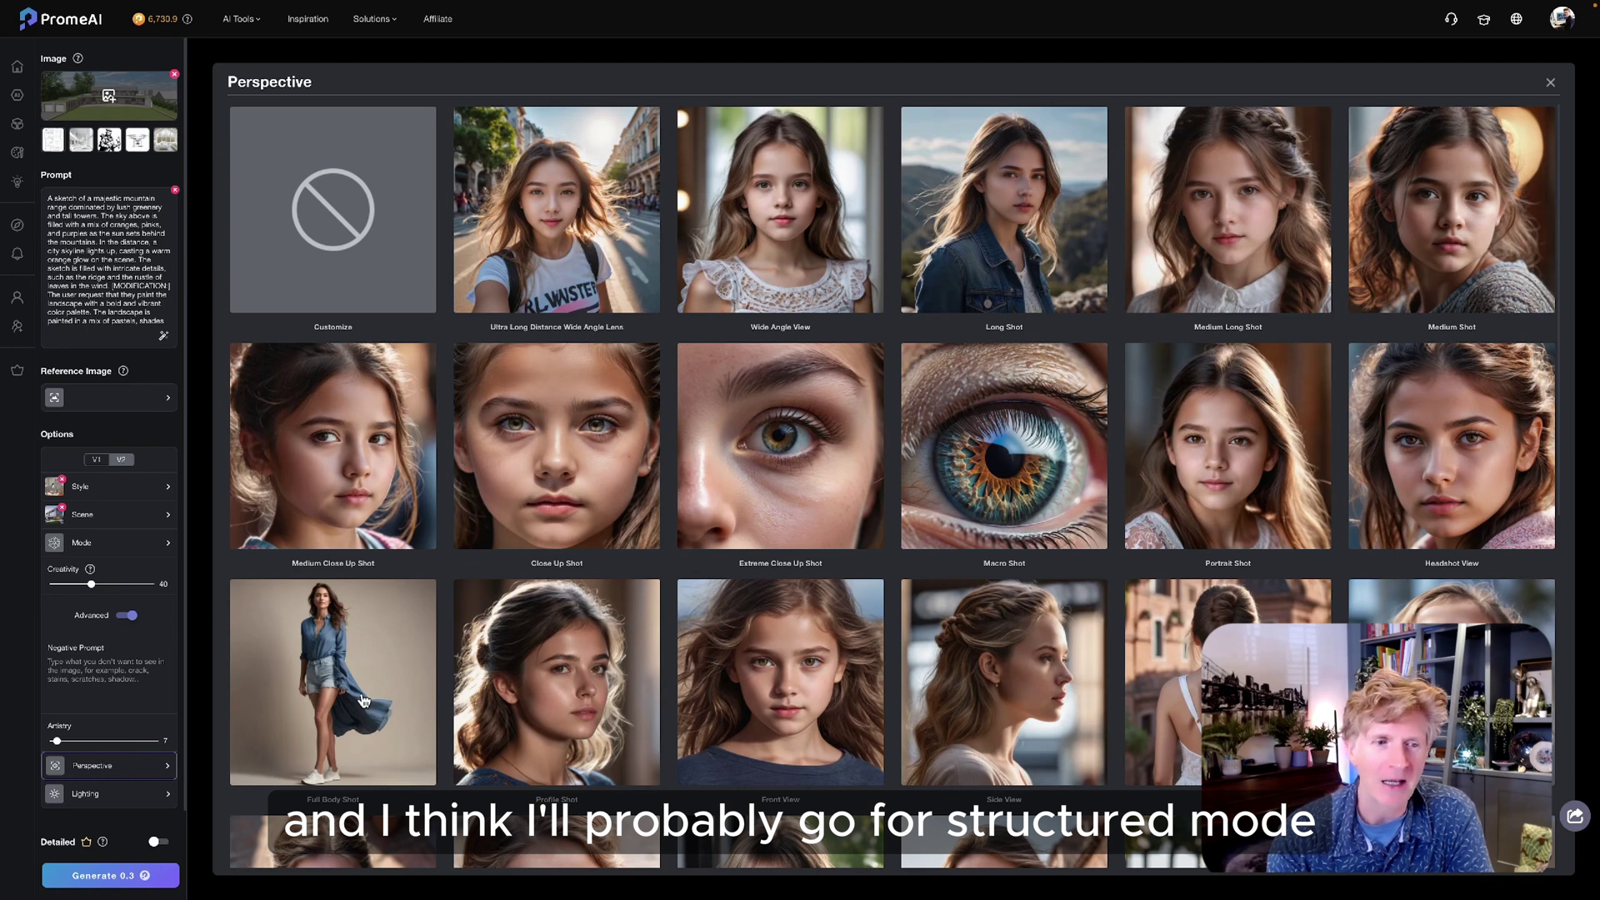
pyautogui.click(364, 700)
pyautogui.click(106, 795)
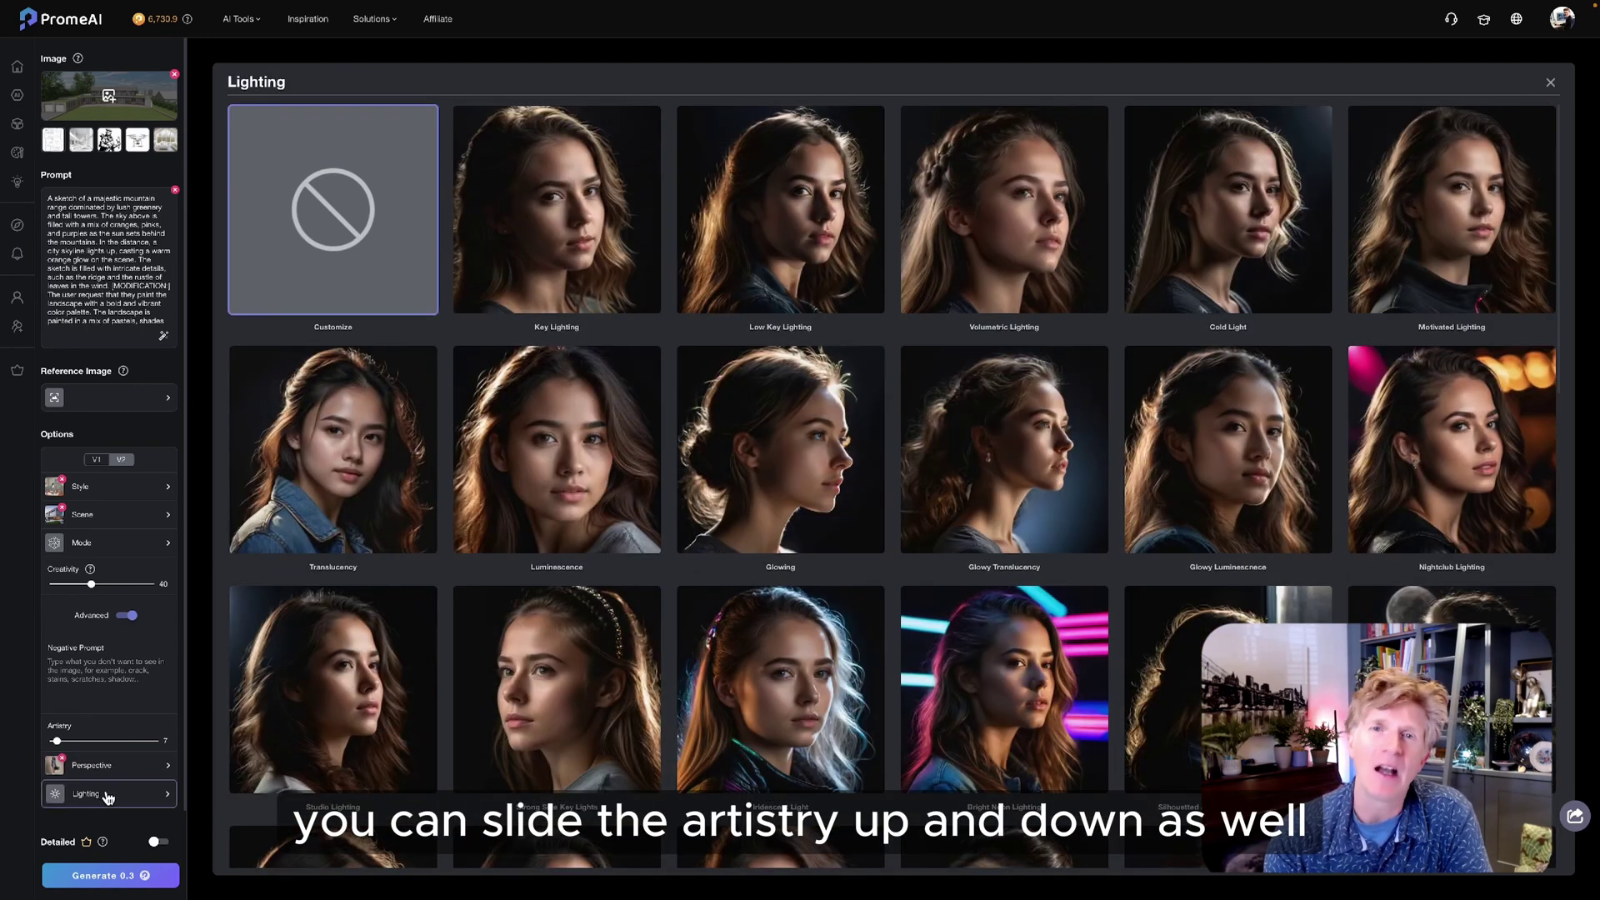
pyautogui.scroll(-10, 798, 562)
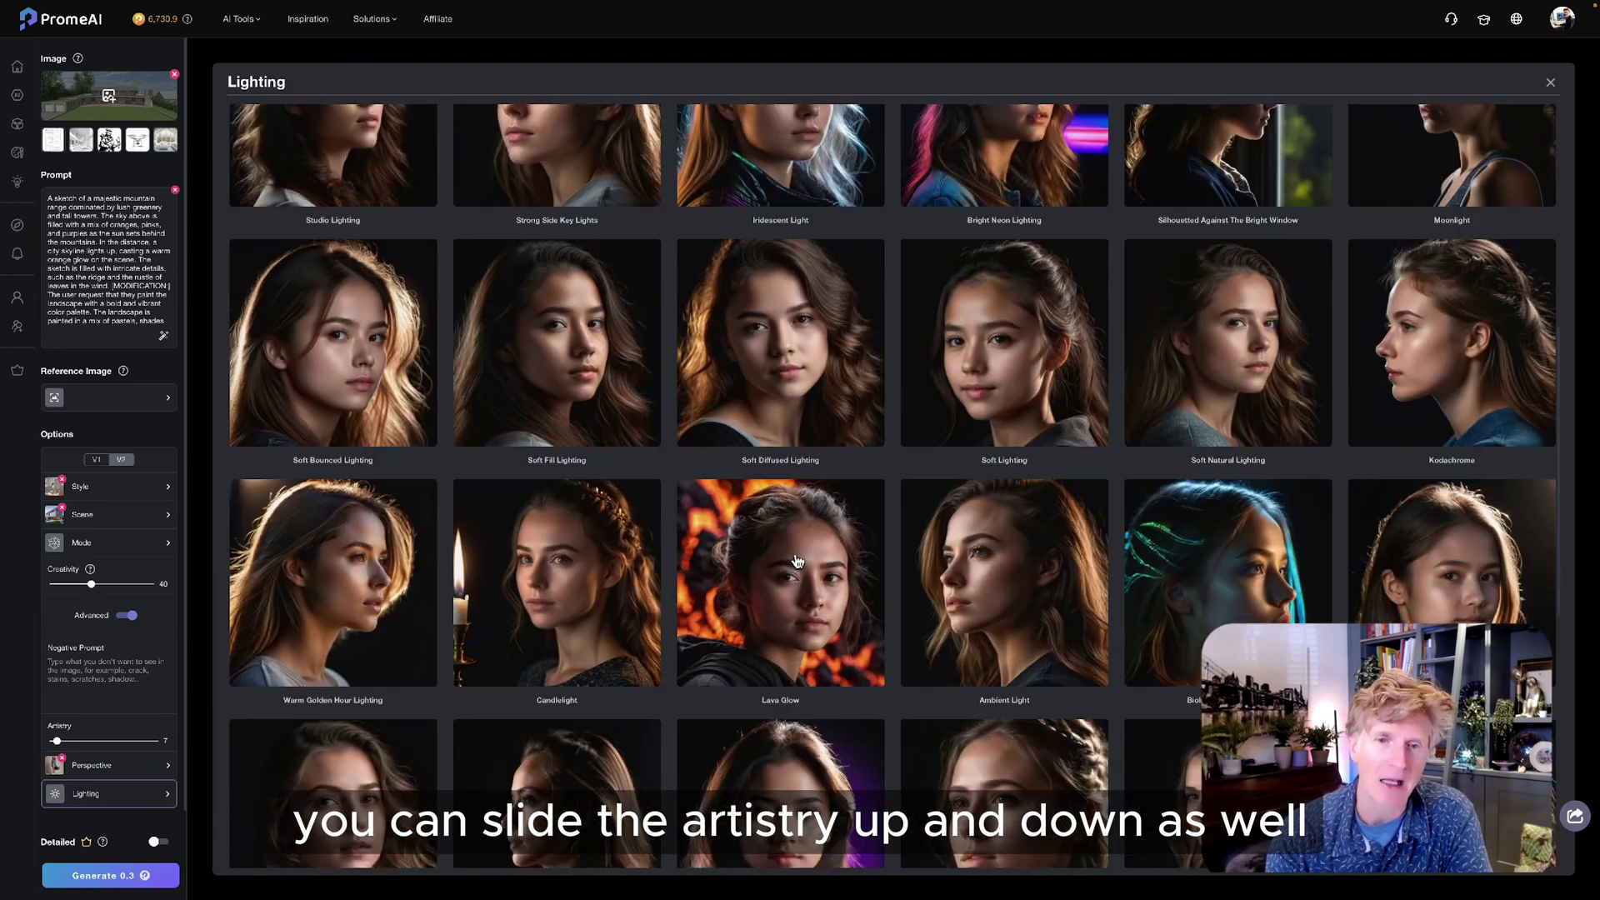
pyautogui.scroll(-3, 900, 517)
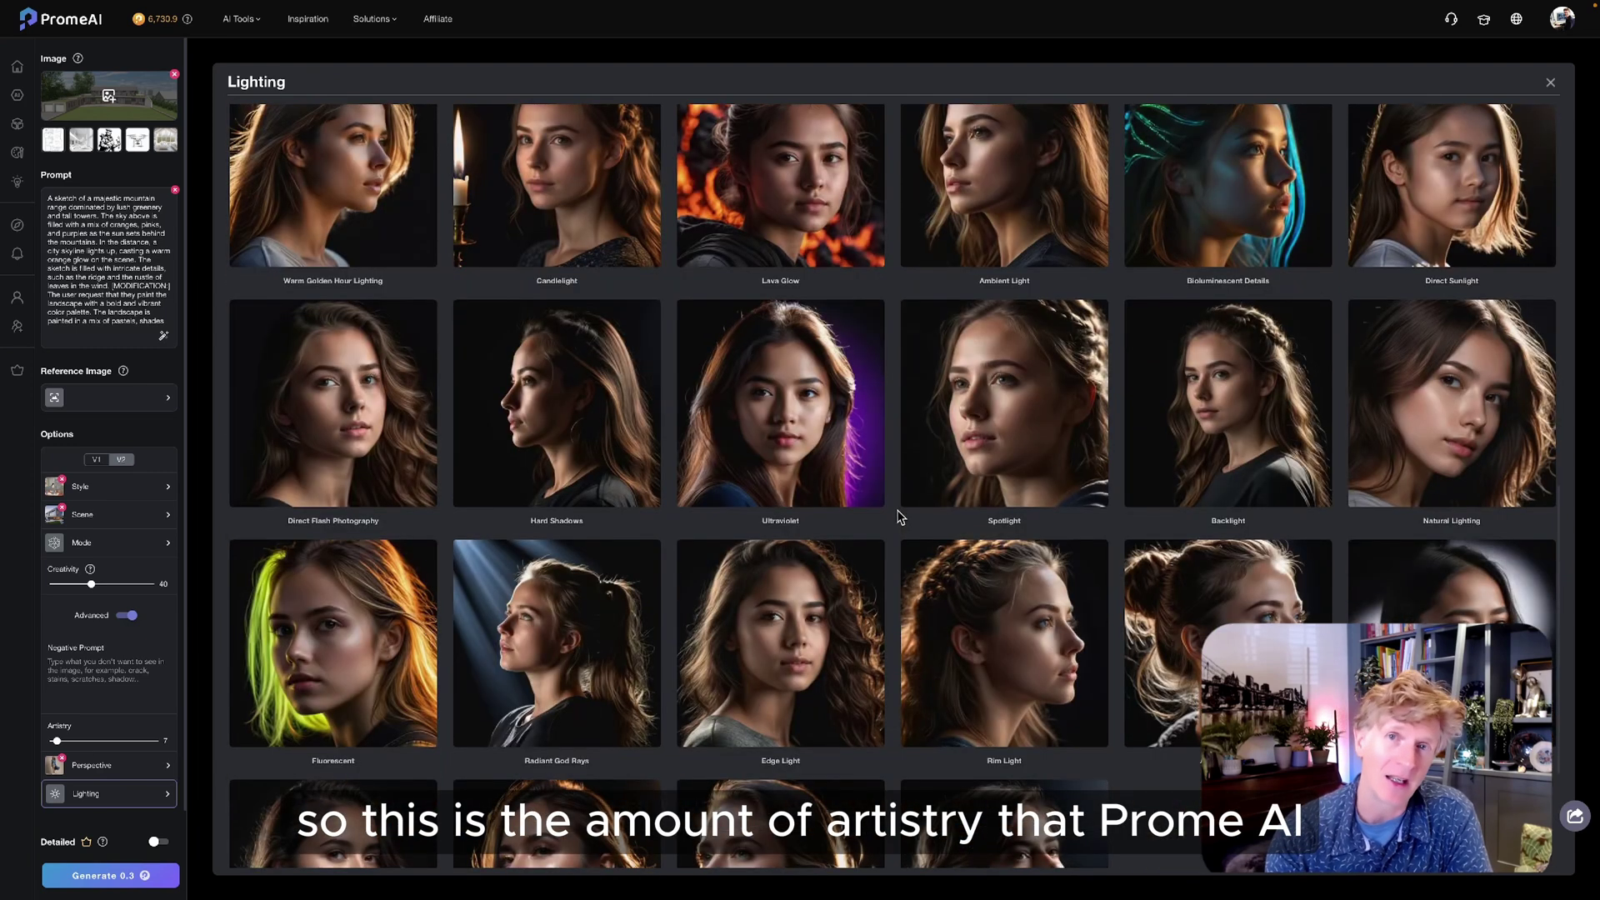
pyautogui.scroll(-3, 900, 517)
pyautogui.click(579, 575)
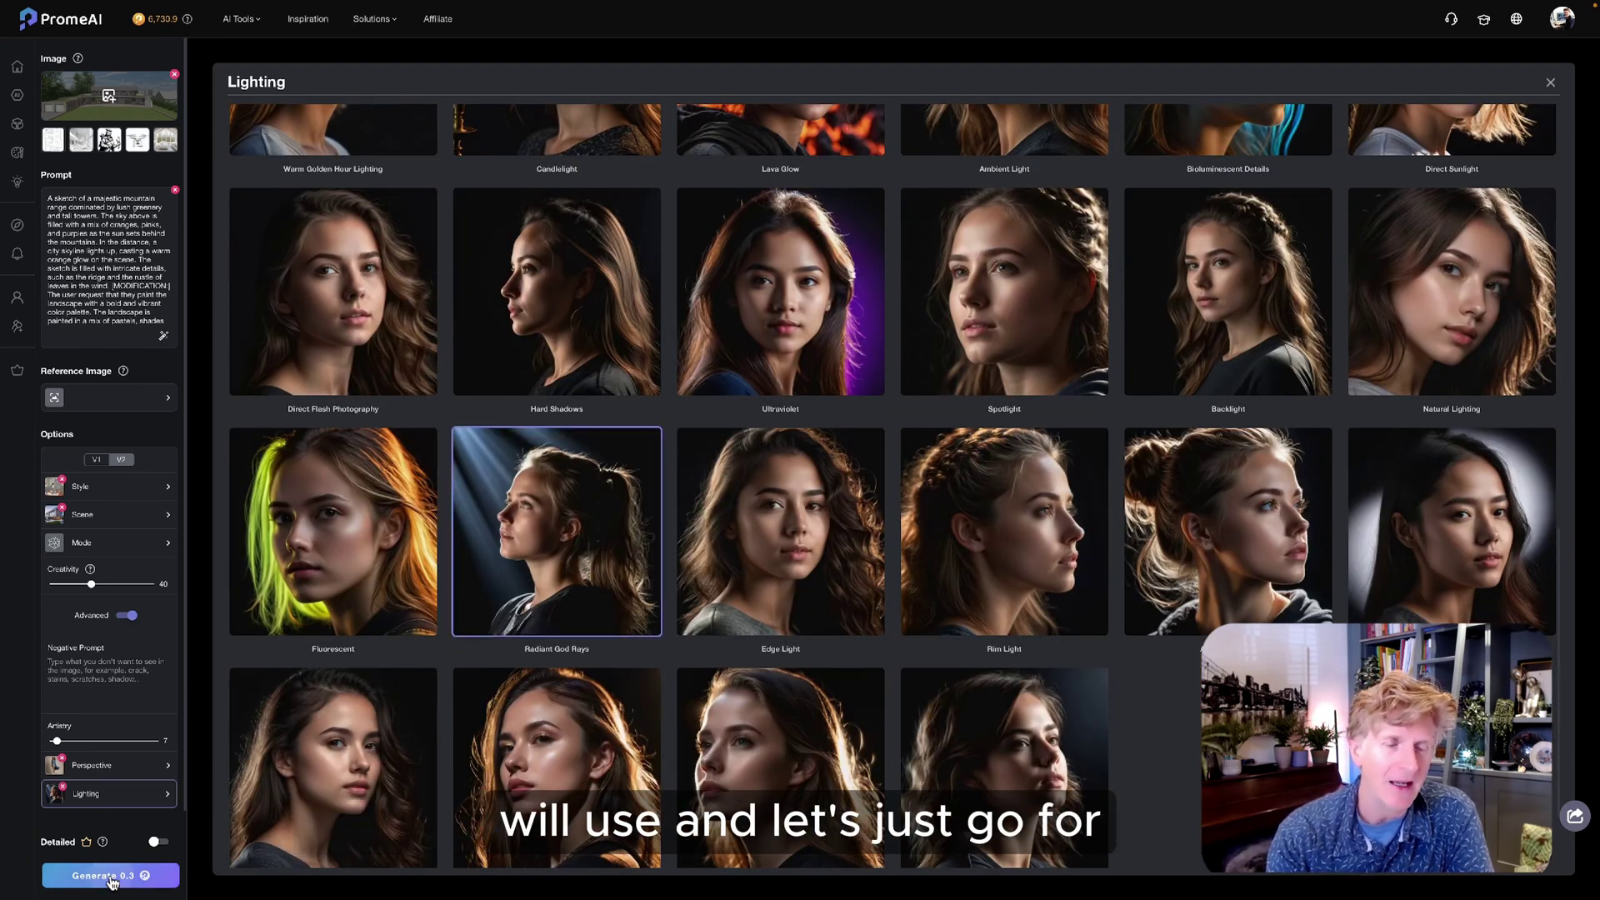
pyautogui.click(110, 875)
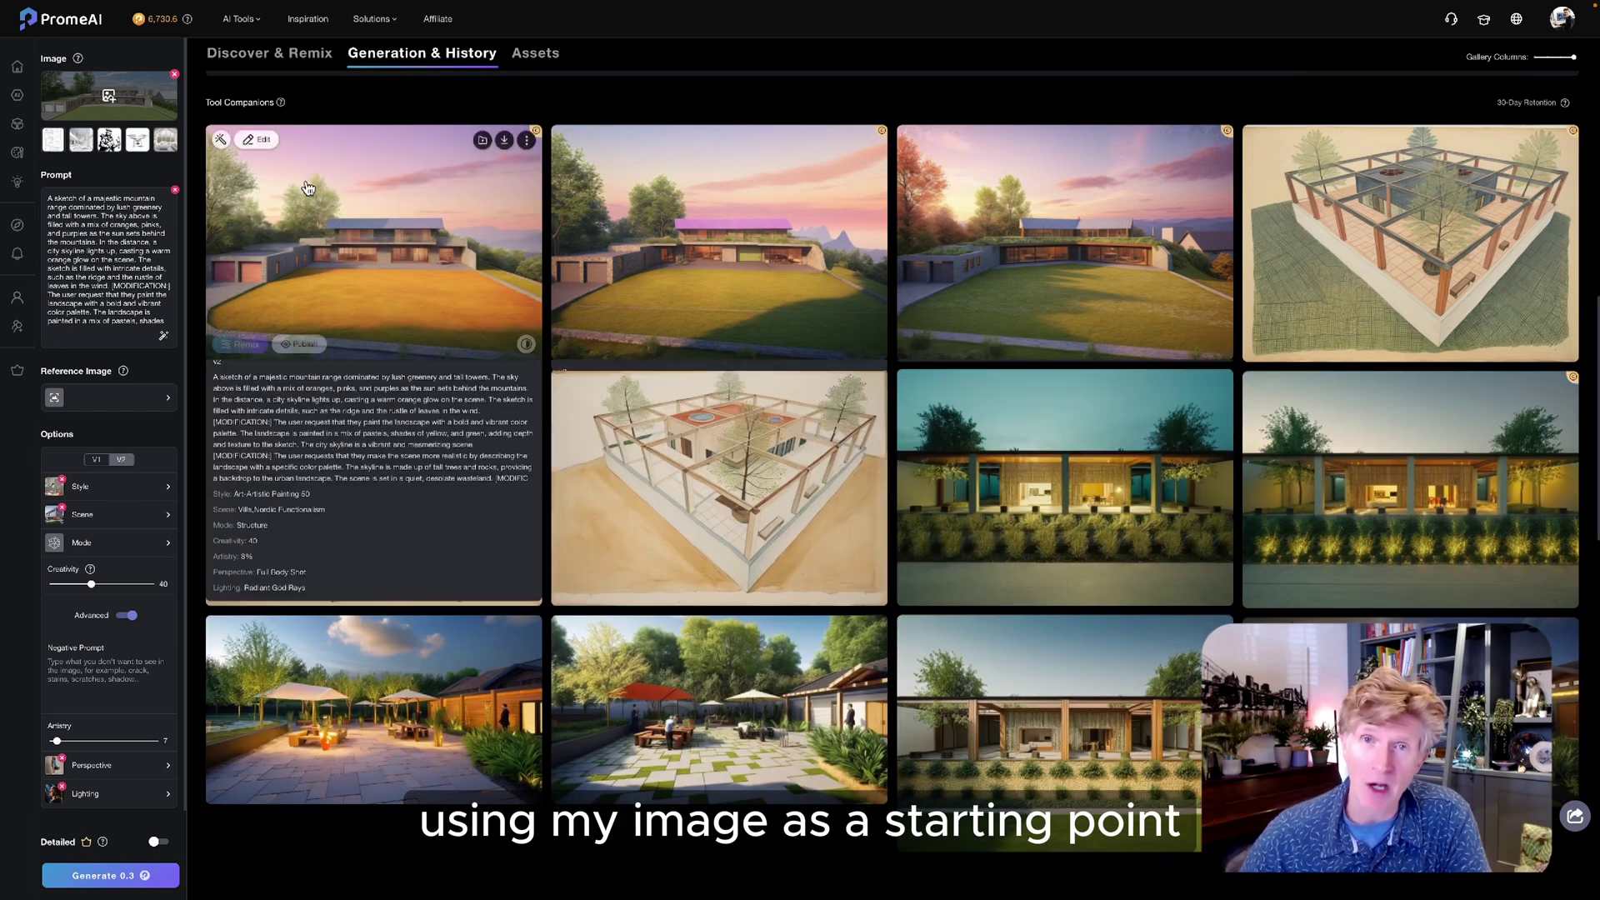
# Step: View the finished render full-screen and step through two earlier renders
pyautogui.click(386, 222)
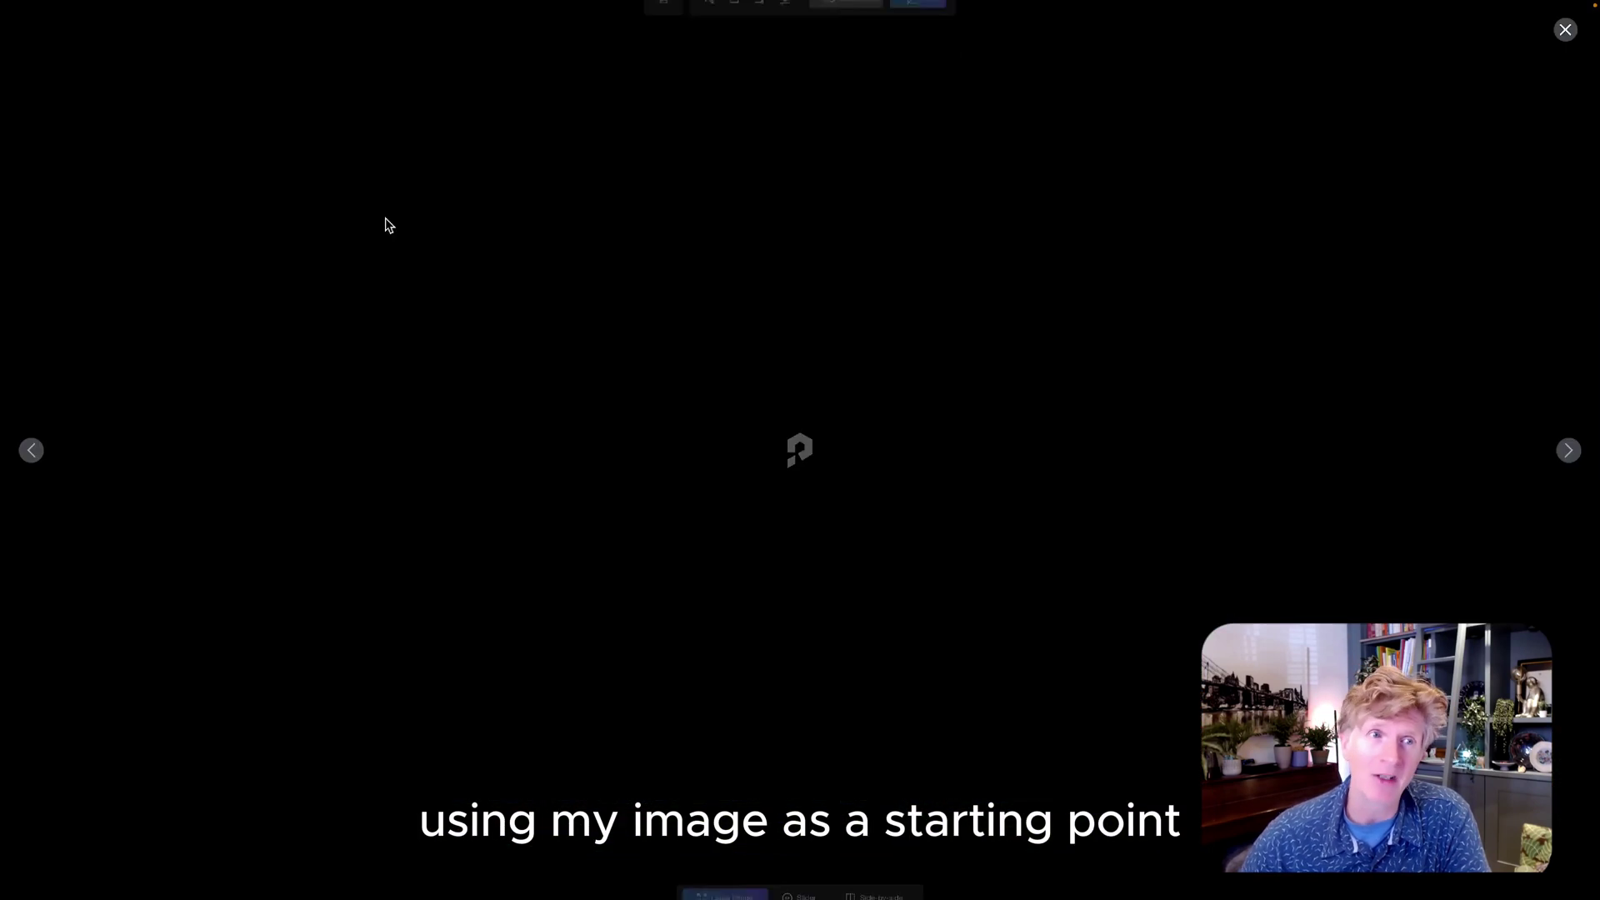
pyautogui.press('Right')
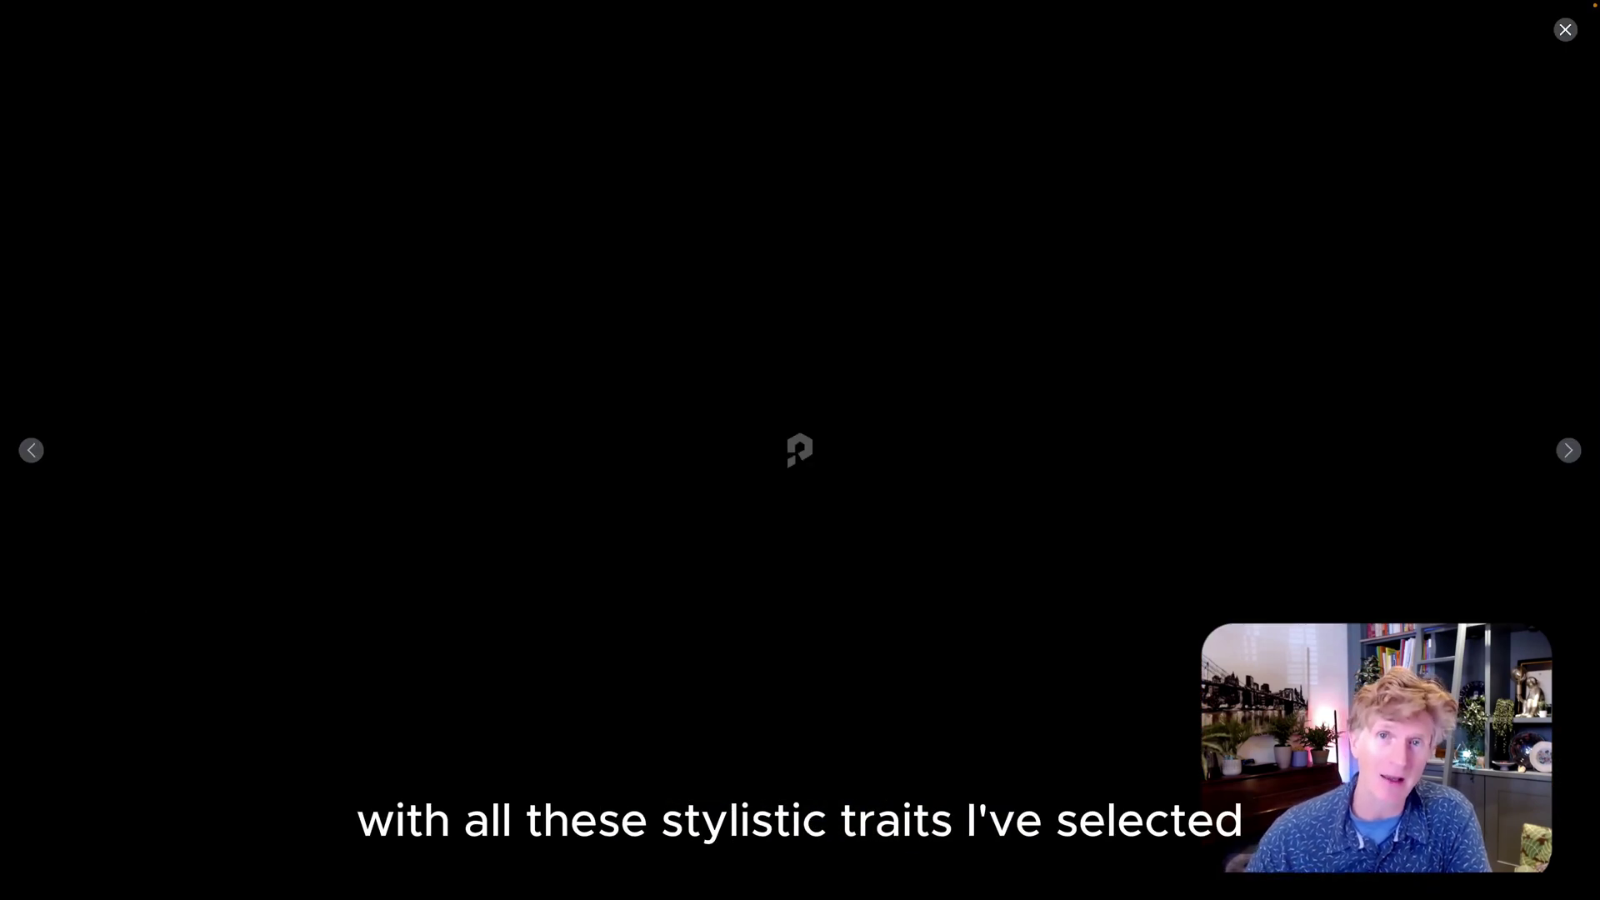
pyautogui.press('Right')
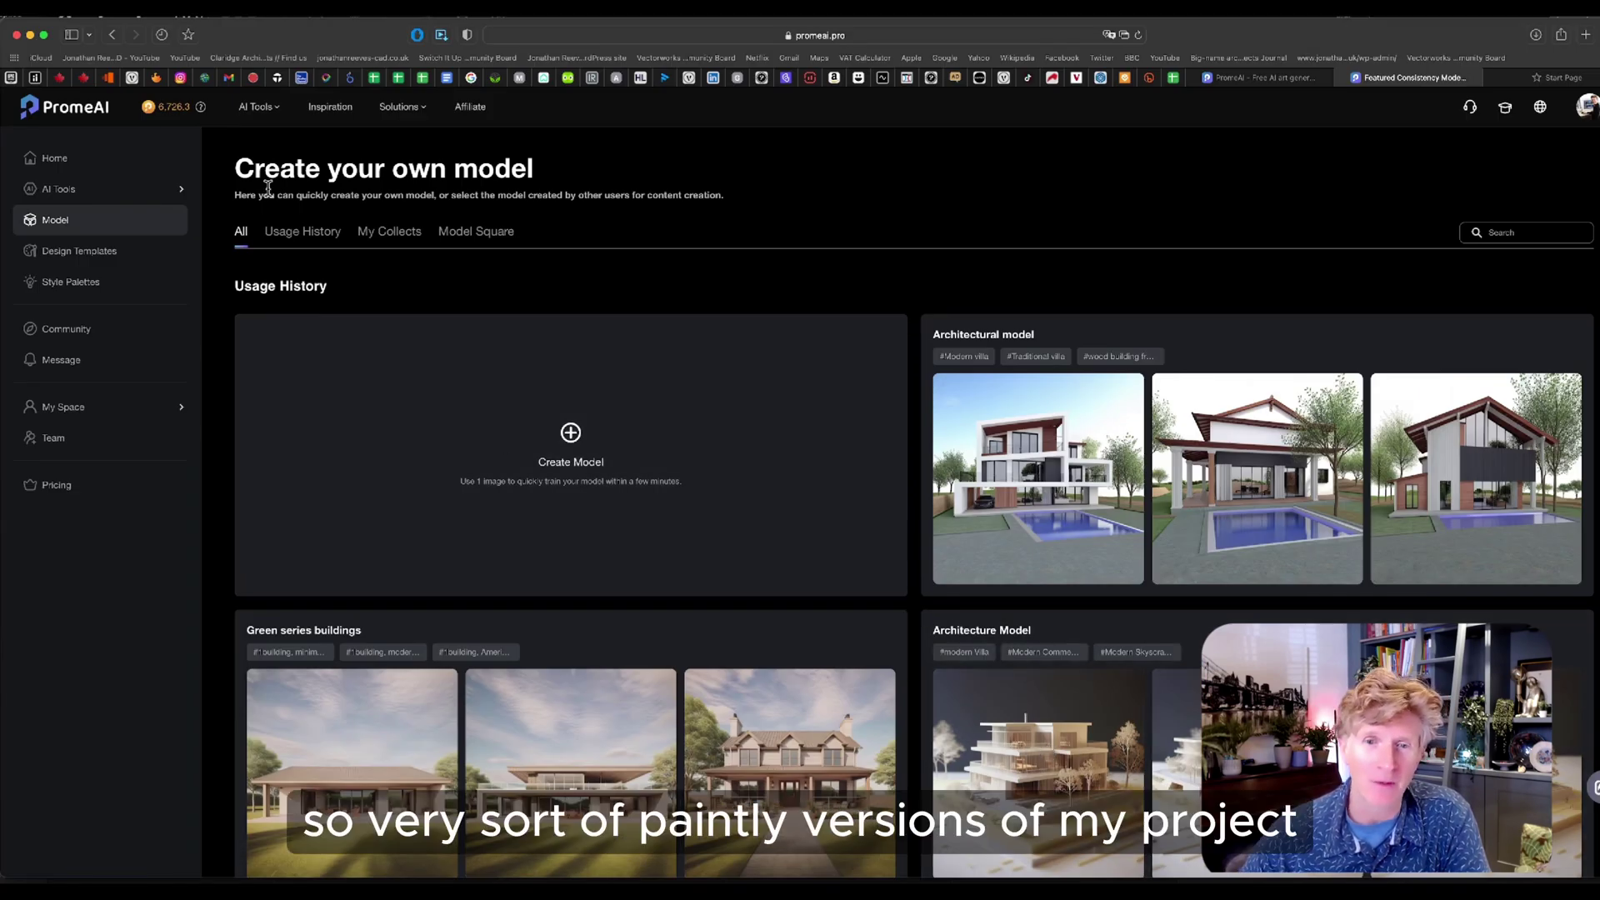
# Step: On Architecture Model, use the eco home render as base image, clear the Modern Commercial Building prompt, and generate
pyautogui.click(1001, 717)
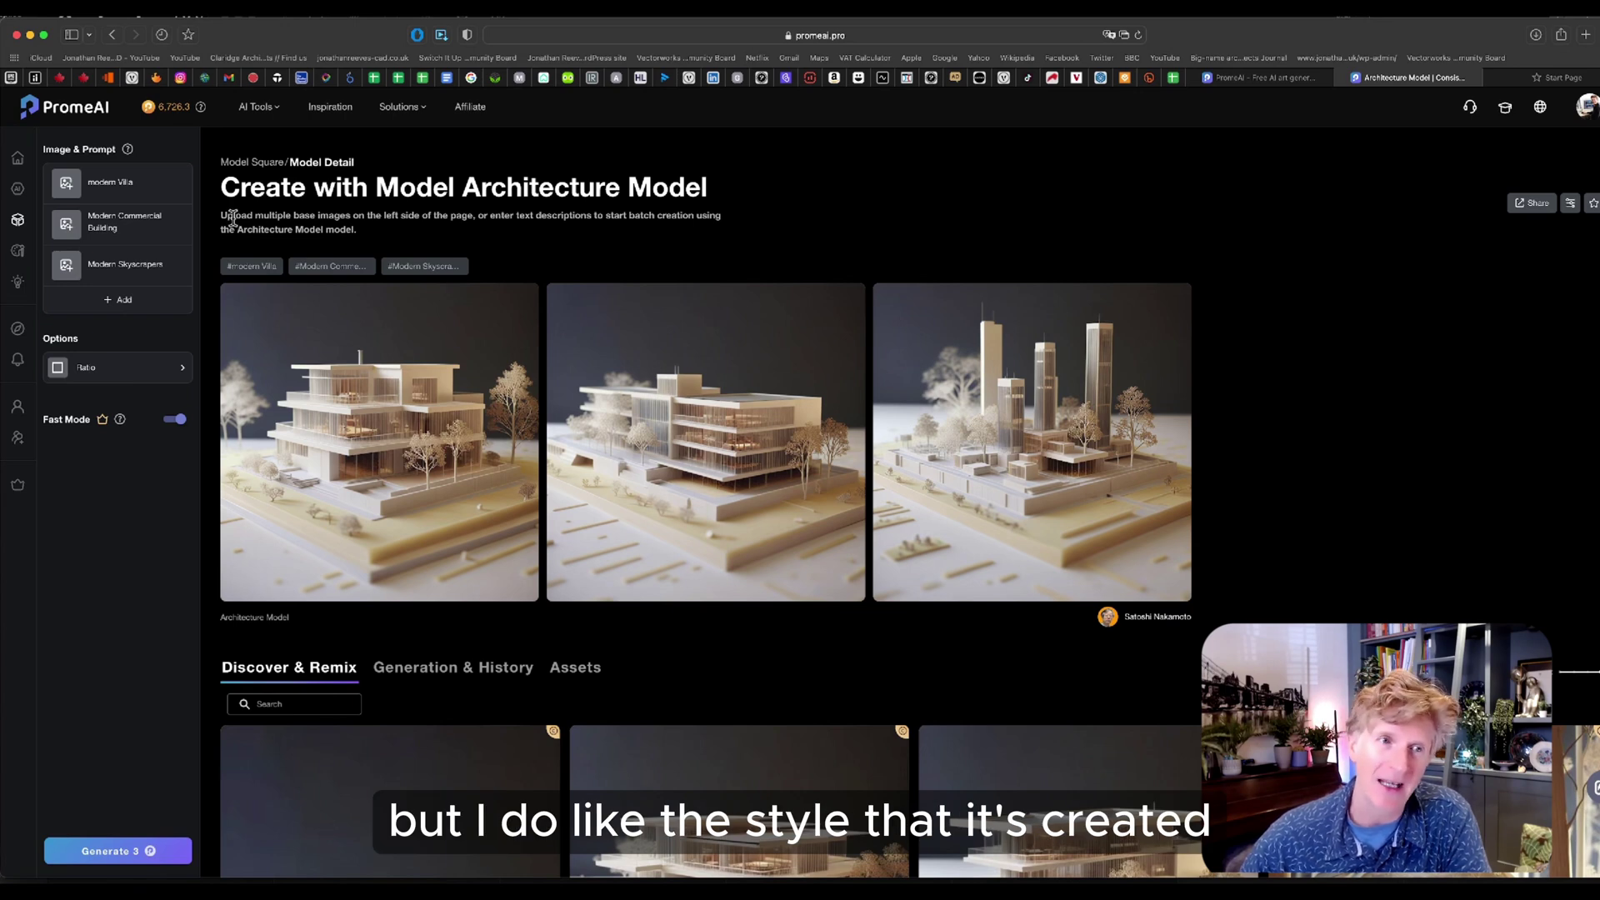
pyautogui.click(68, 183)
pyautogui.click(1016, 553)
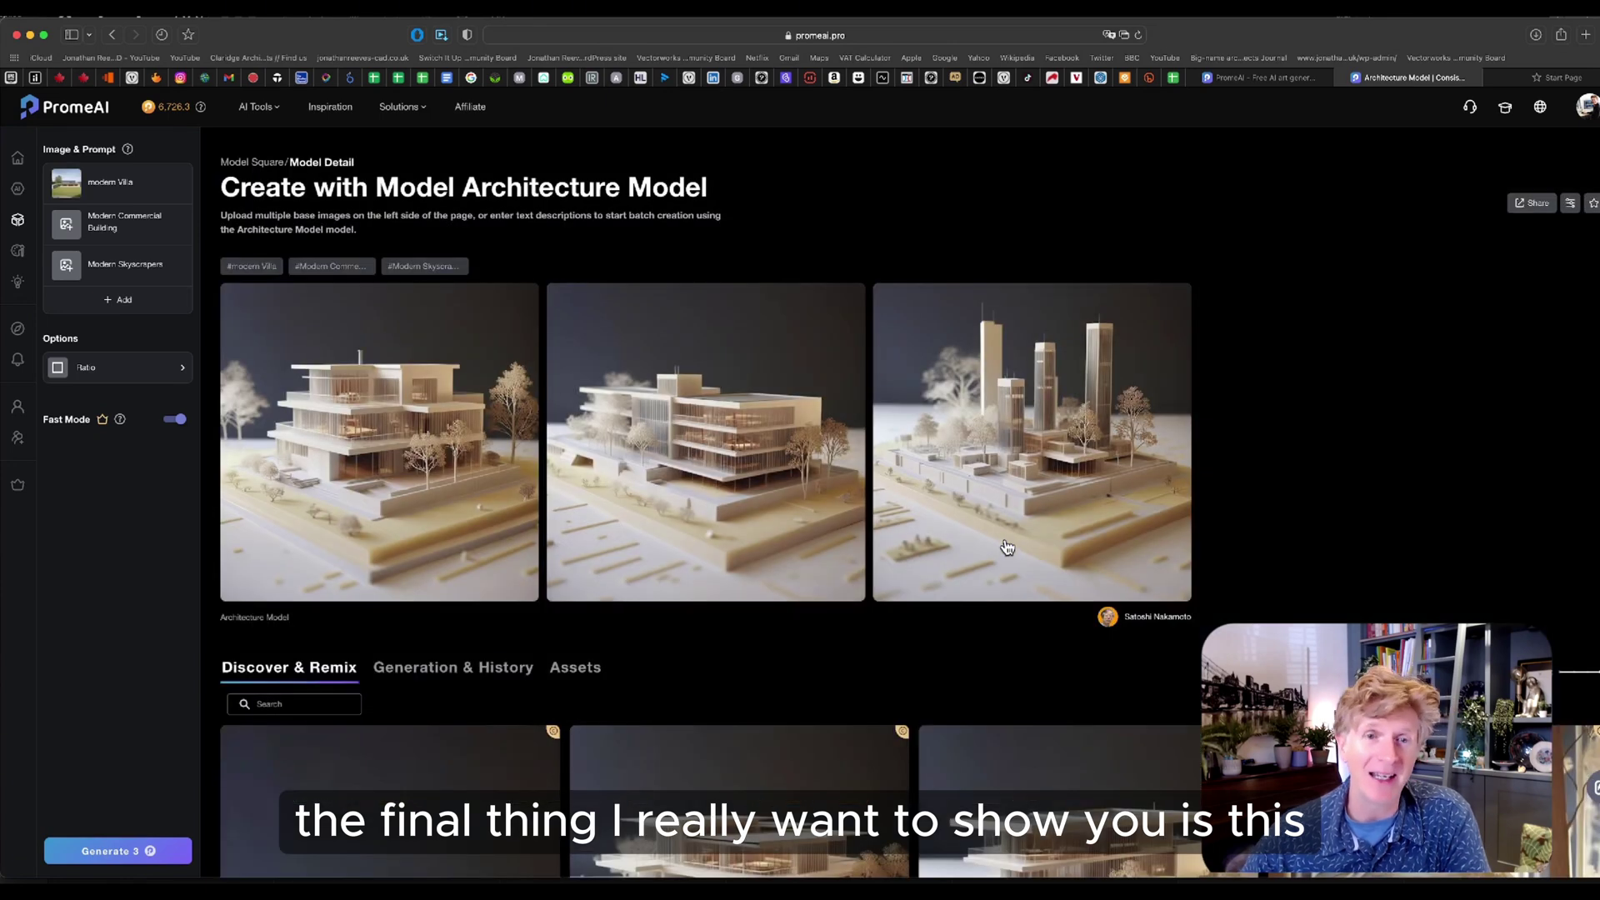
pyautogui.click(188, 244)
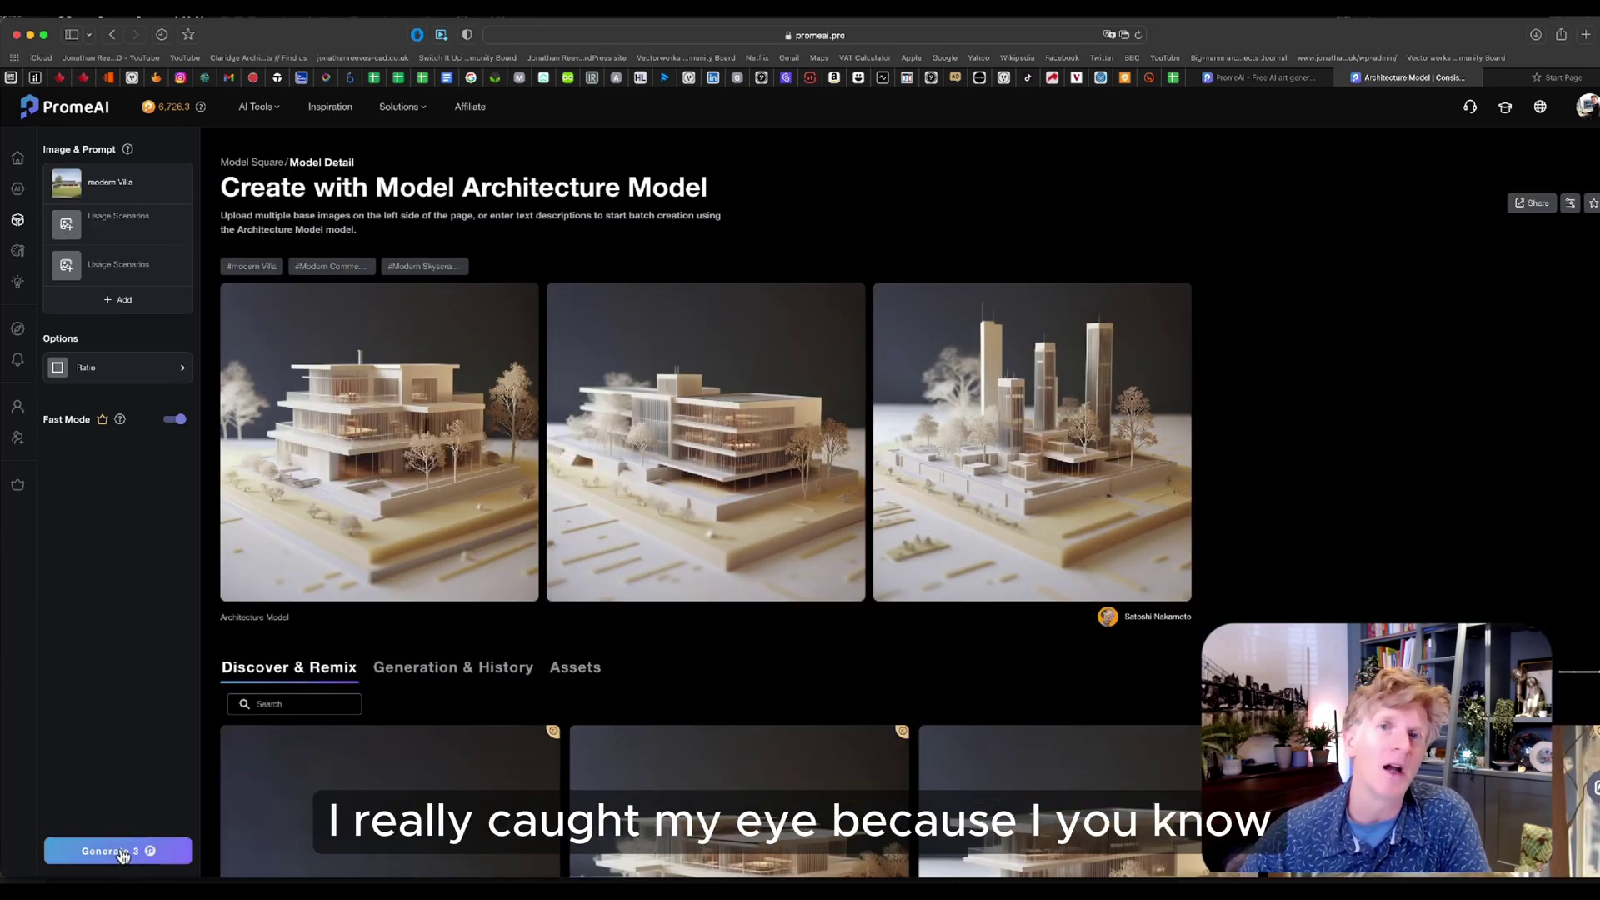
pyautogui.click(119, 852)
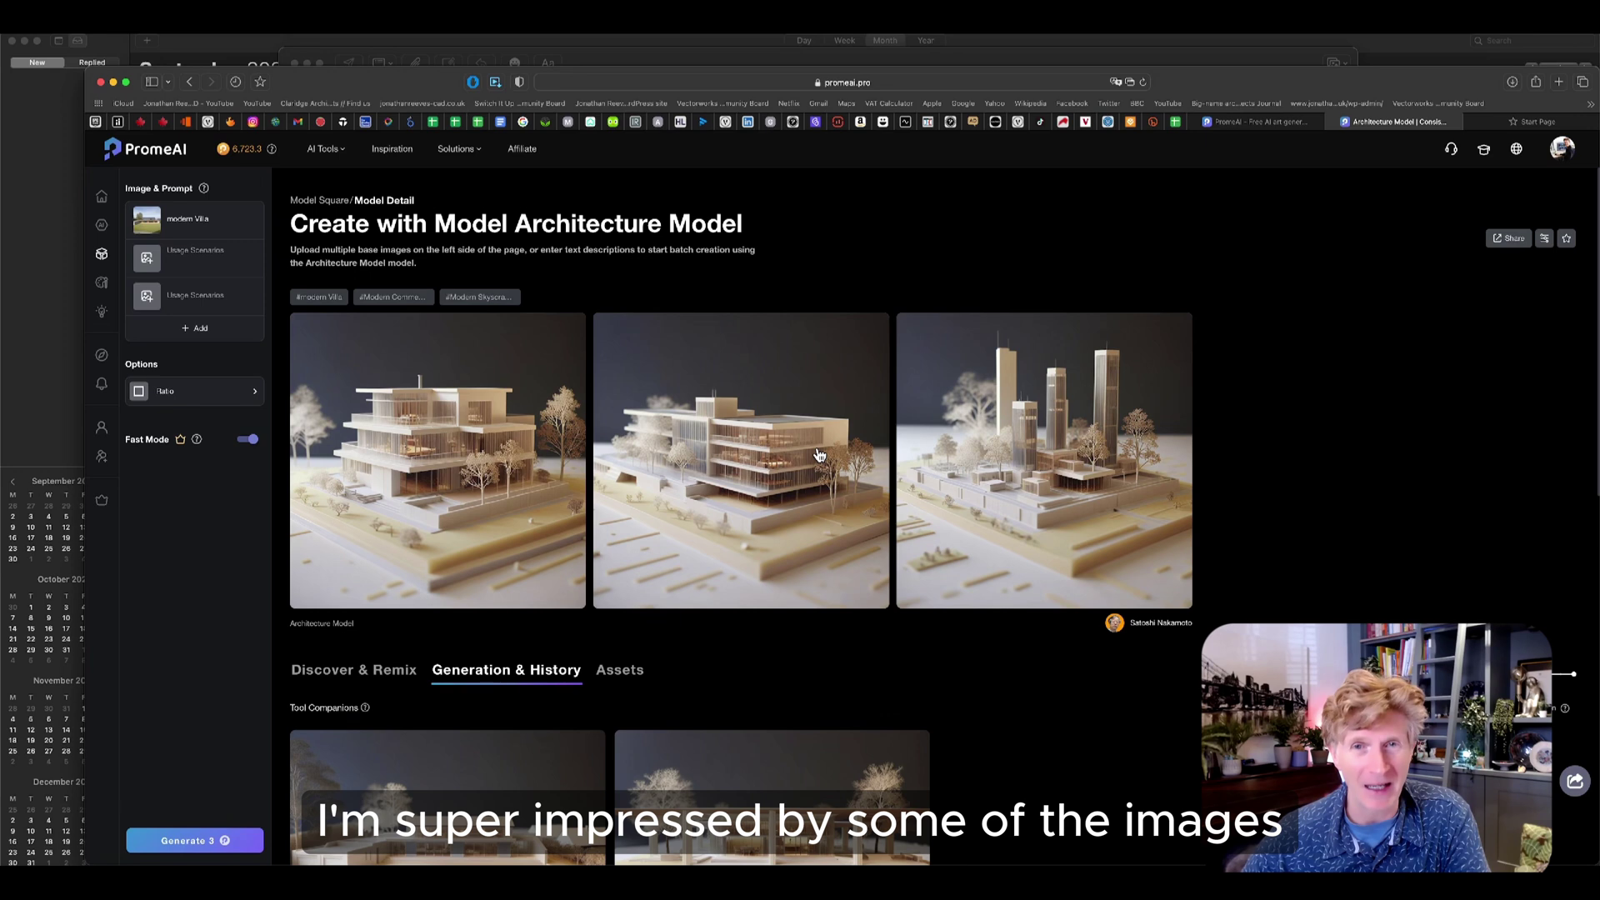
pyautogui.scroll(-3, 819, 454)
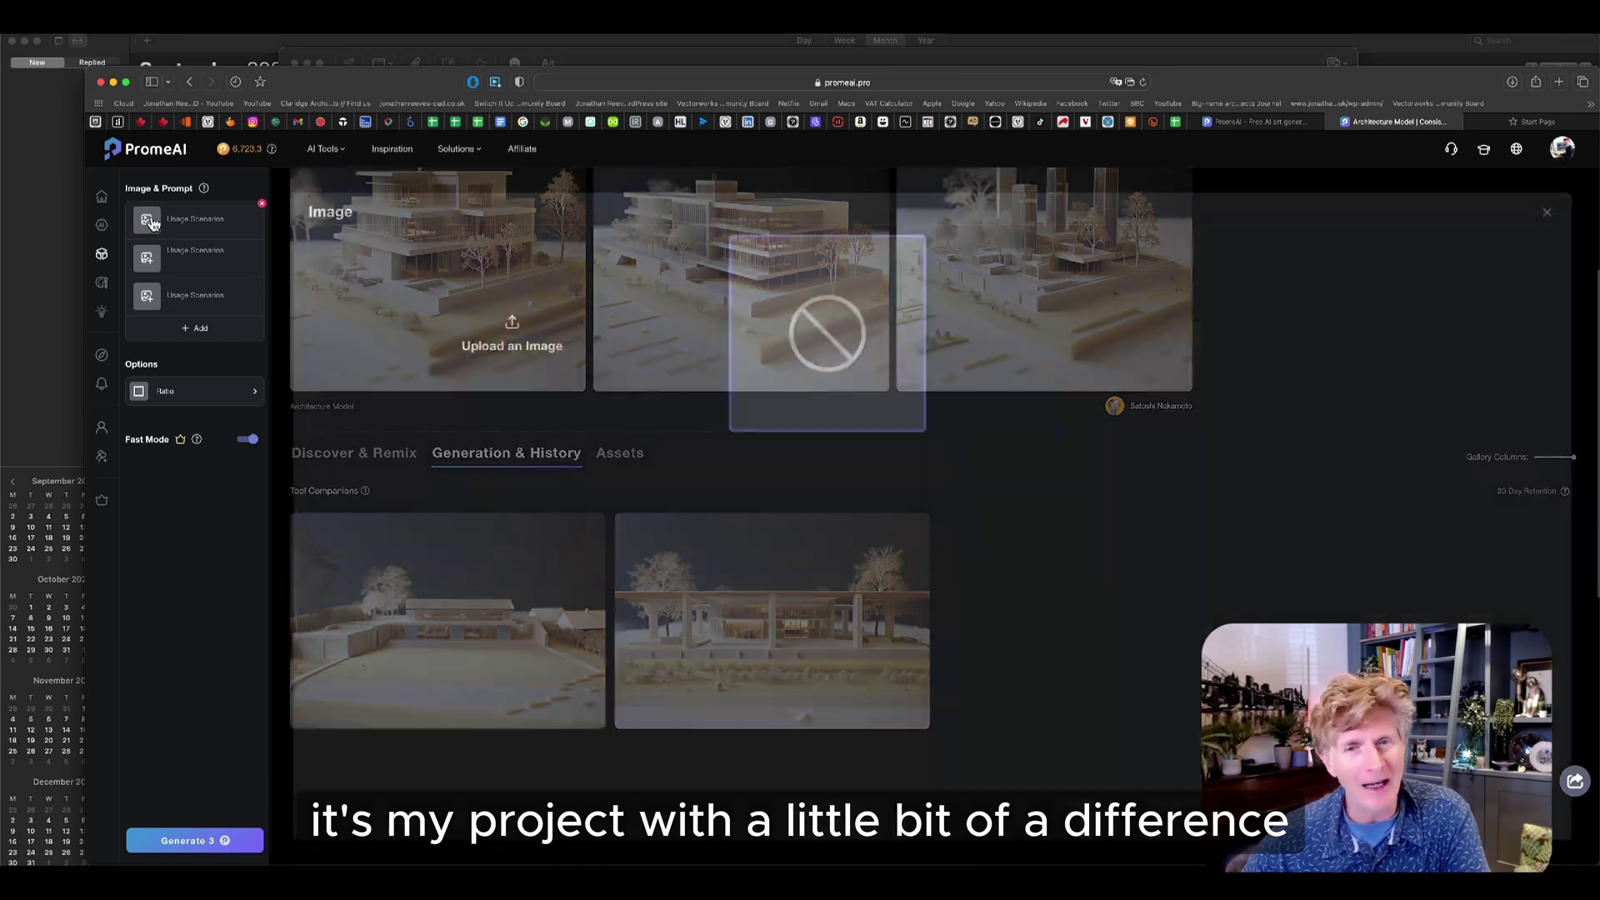
# Step: Upload X0.JPG into the first Image & Prompt slot
pyautogui.click(151, 224)
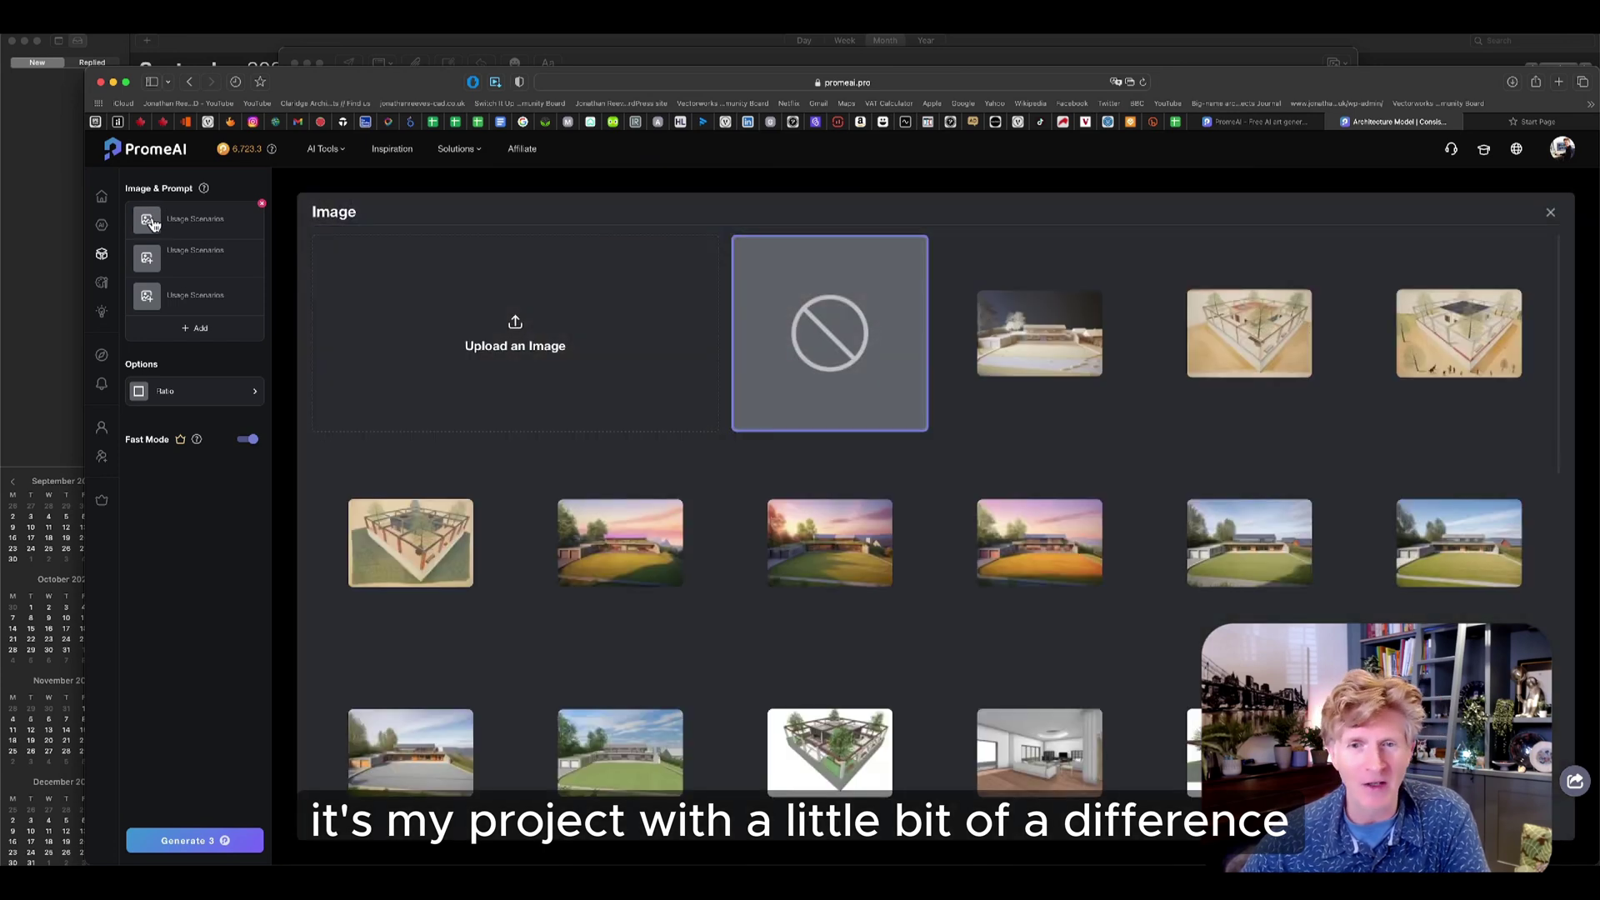
pyautogui.click(530, 325)
pyautogui.click(540, 255)
pyautogui.press('space')
pyautogui.press('space')
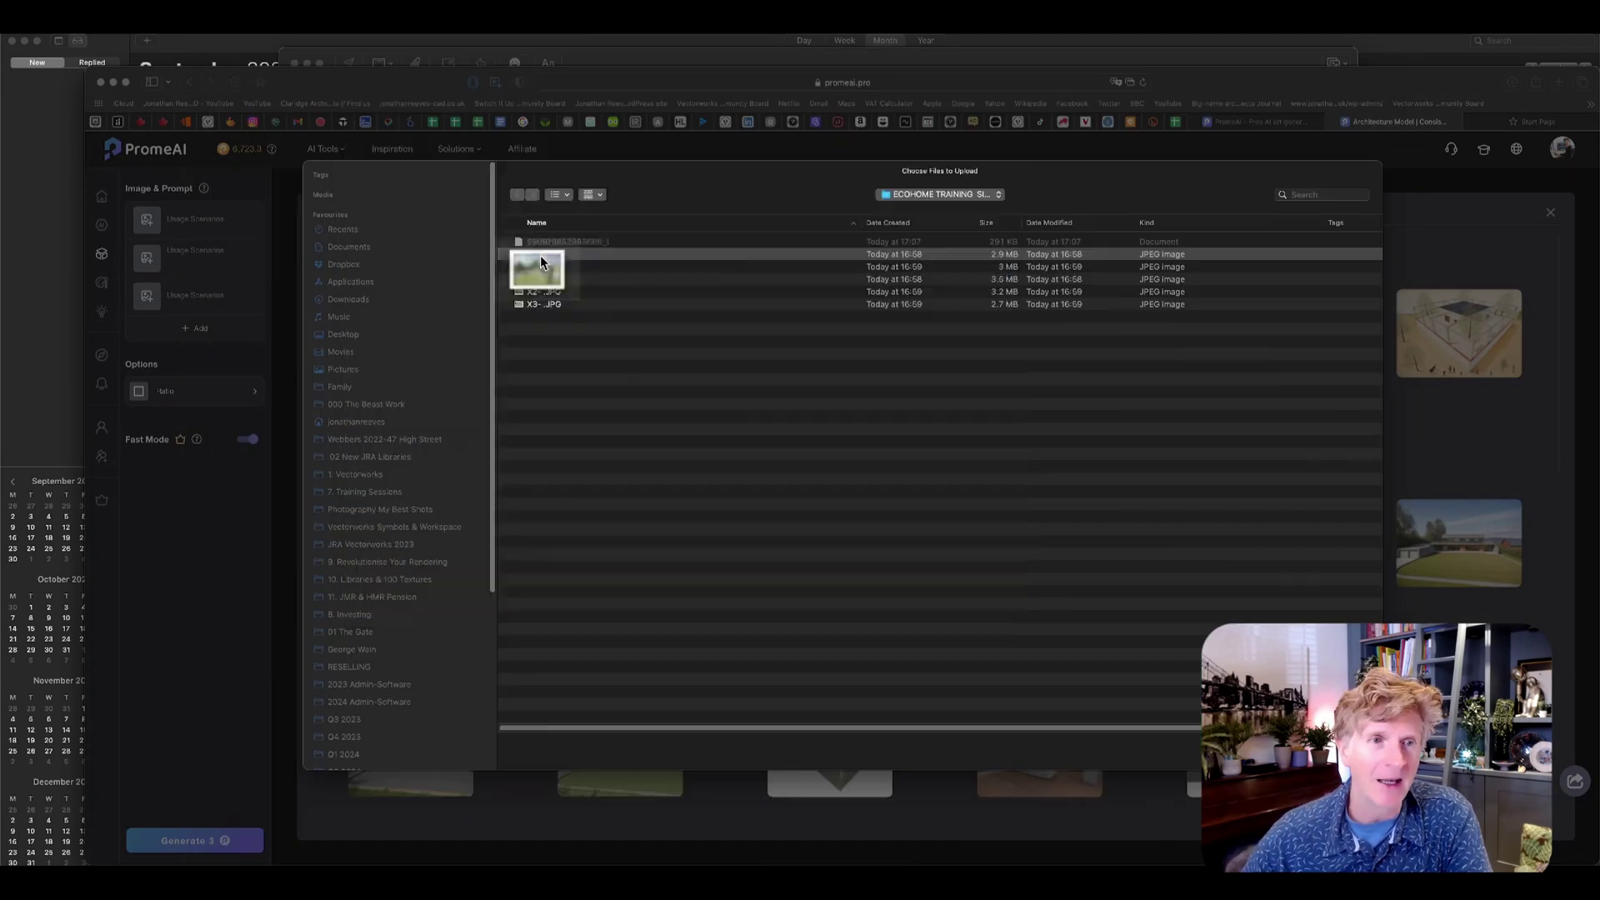
pyautogui.doubleClick(540, 255)
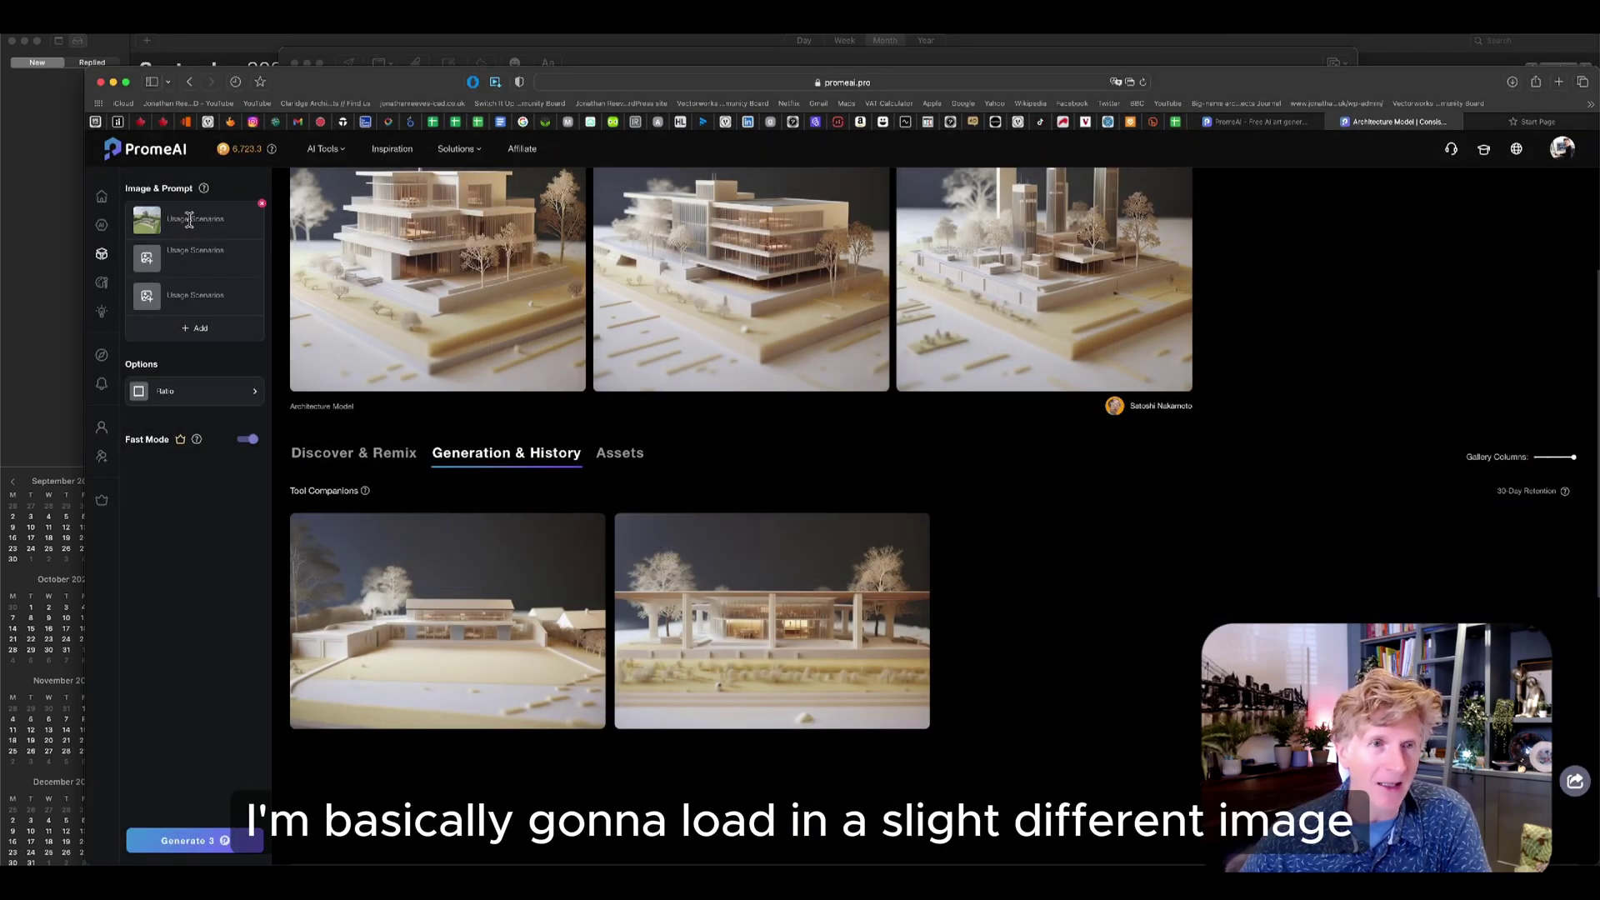
pyautogui.scroll(3, 356, 334)
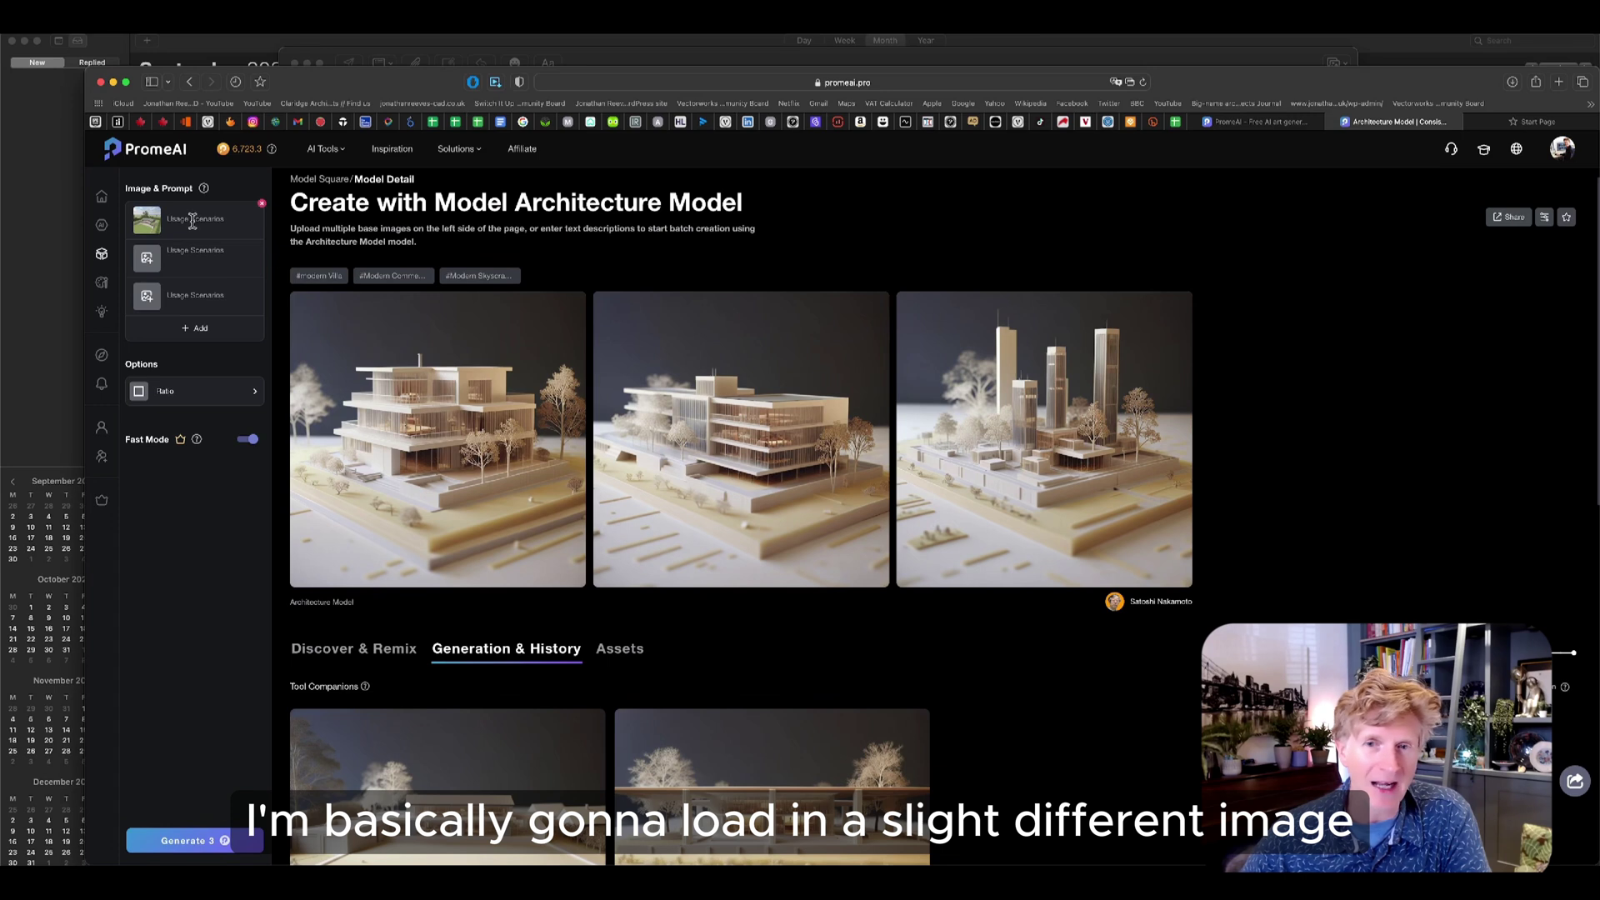
# Step: Upload X1-.JPG into the second slot
pyautogui.click(146, 265)
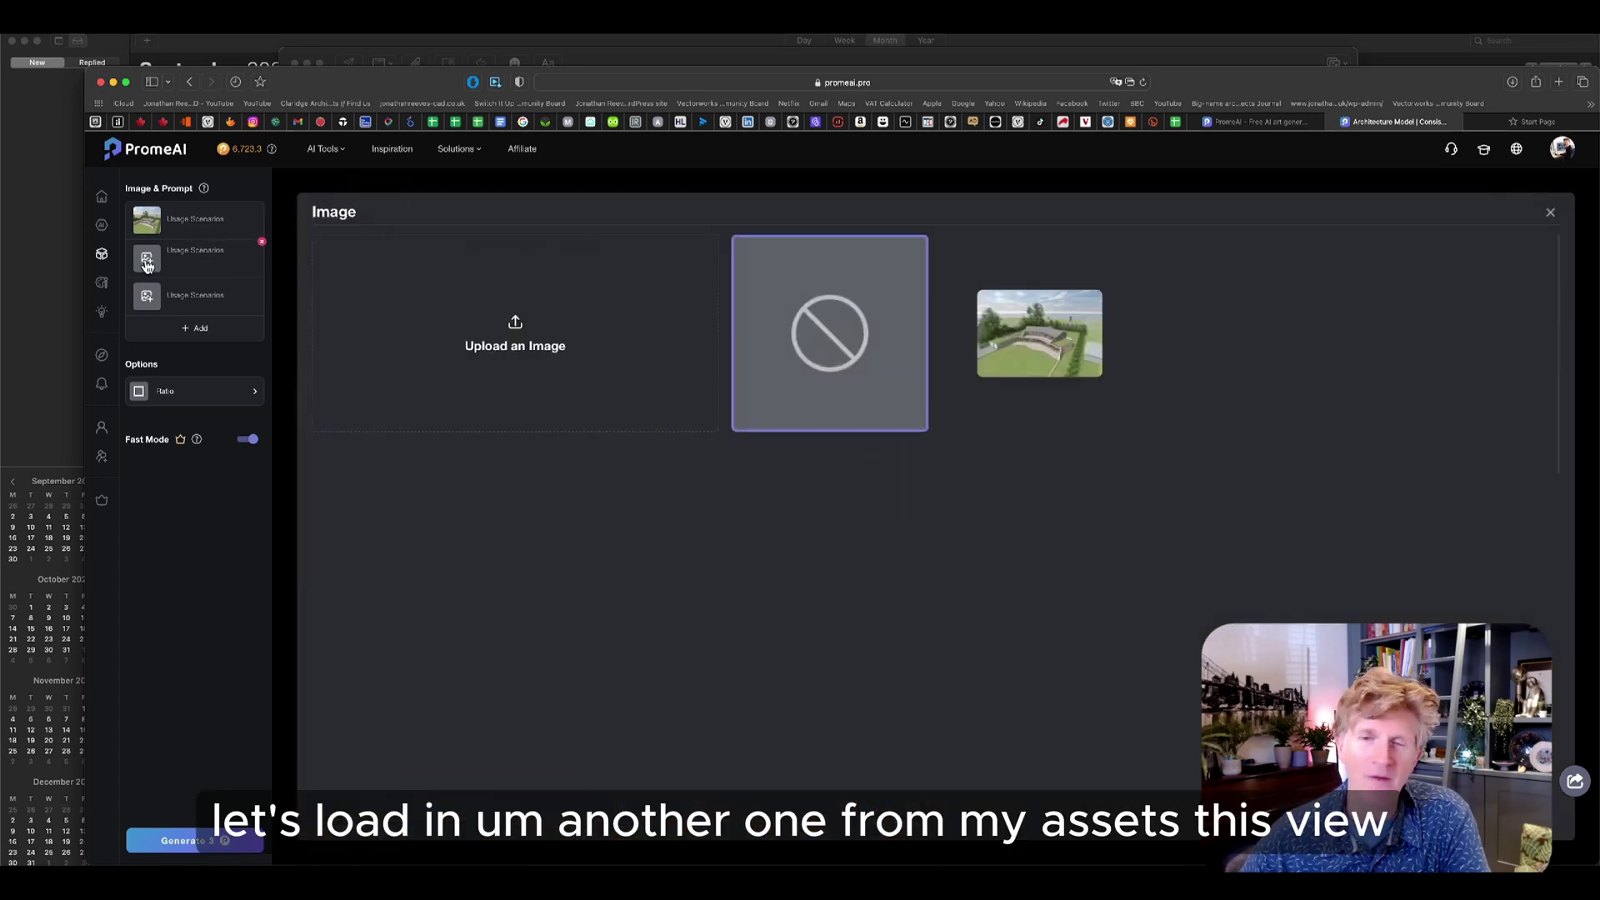
pyautogui.click(513, 331)
pyautogui.click(545, 267)
pyautogui.press('space')
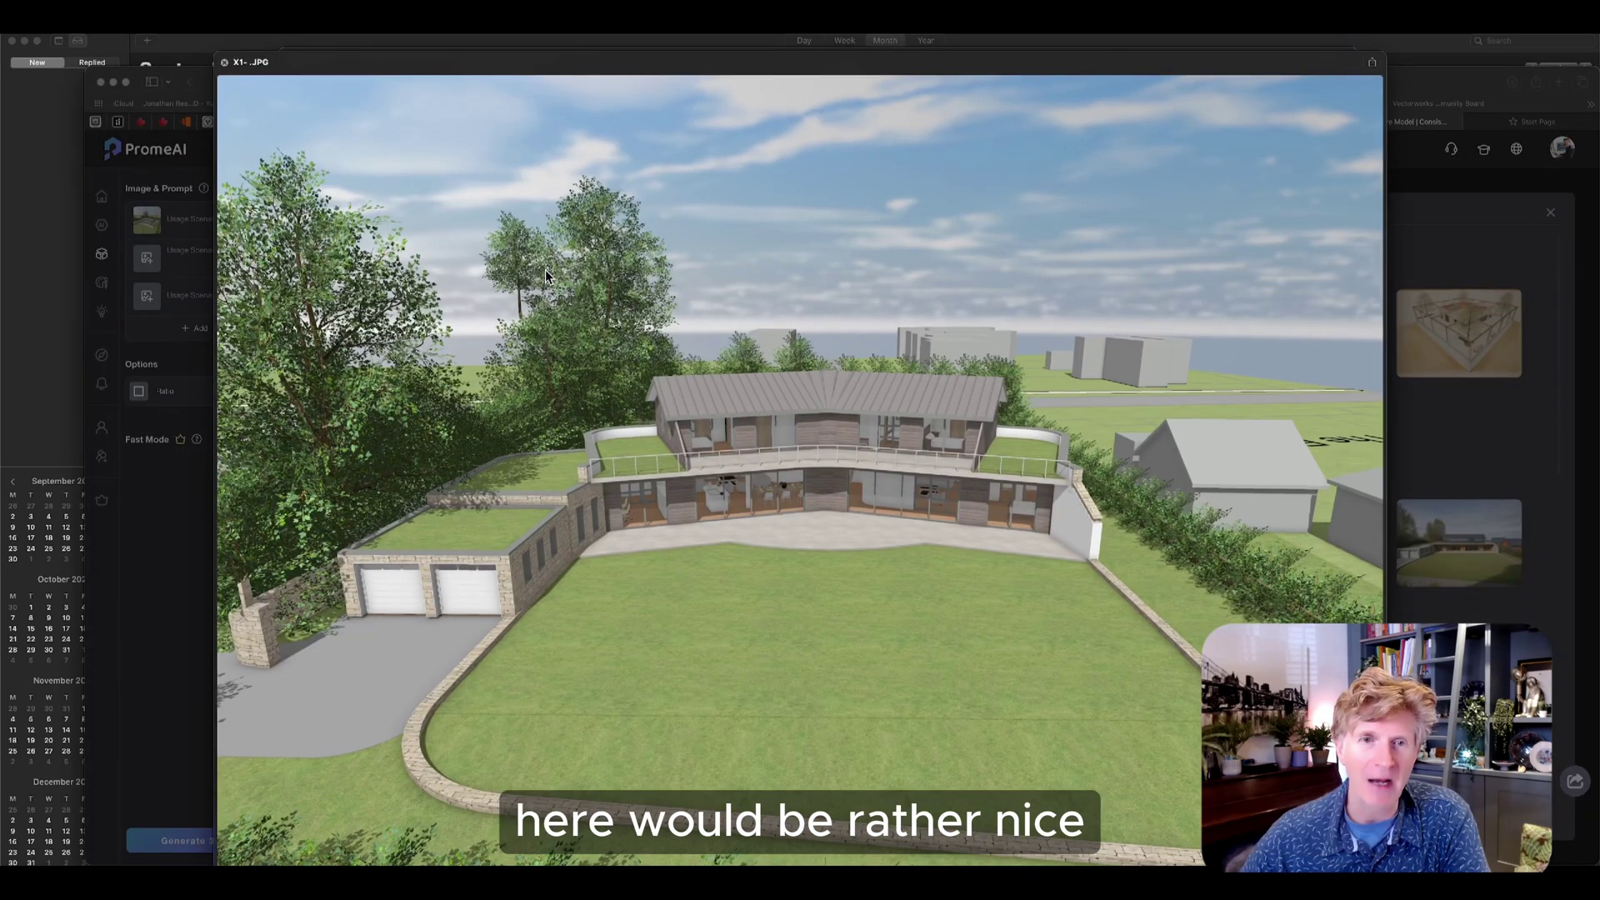
pyautogui.press('space')
pyautogui.doubleClick(545, 269)
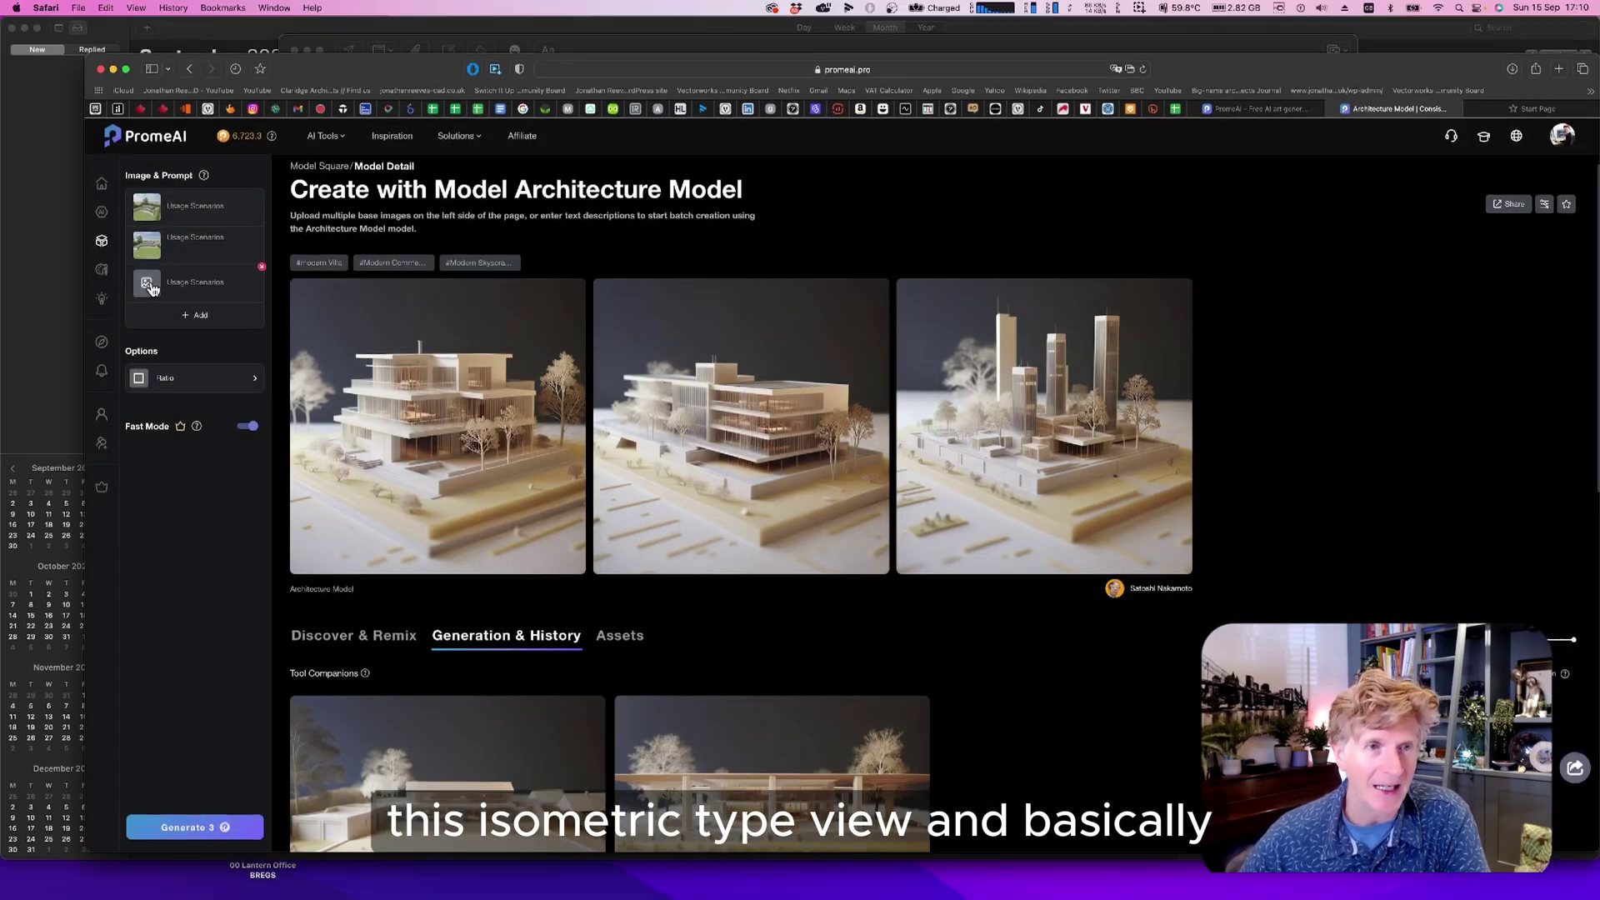
# Step: Upload X01 into the third slot and generate architecture-model renders from all three views
pyautogui.click(170, 298)
pyautogui.click(517, 327)
pyautogui.click(548, 266)
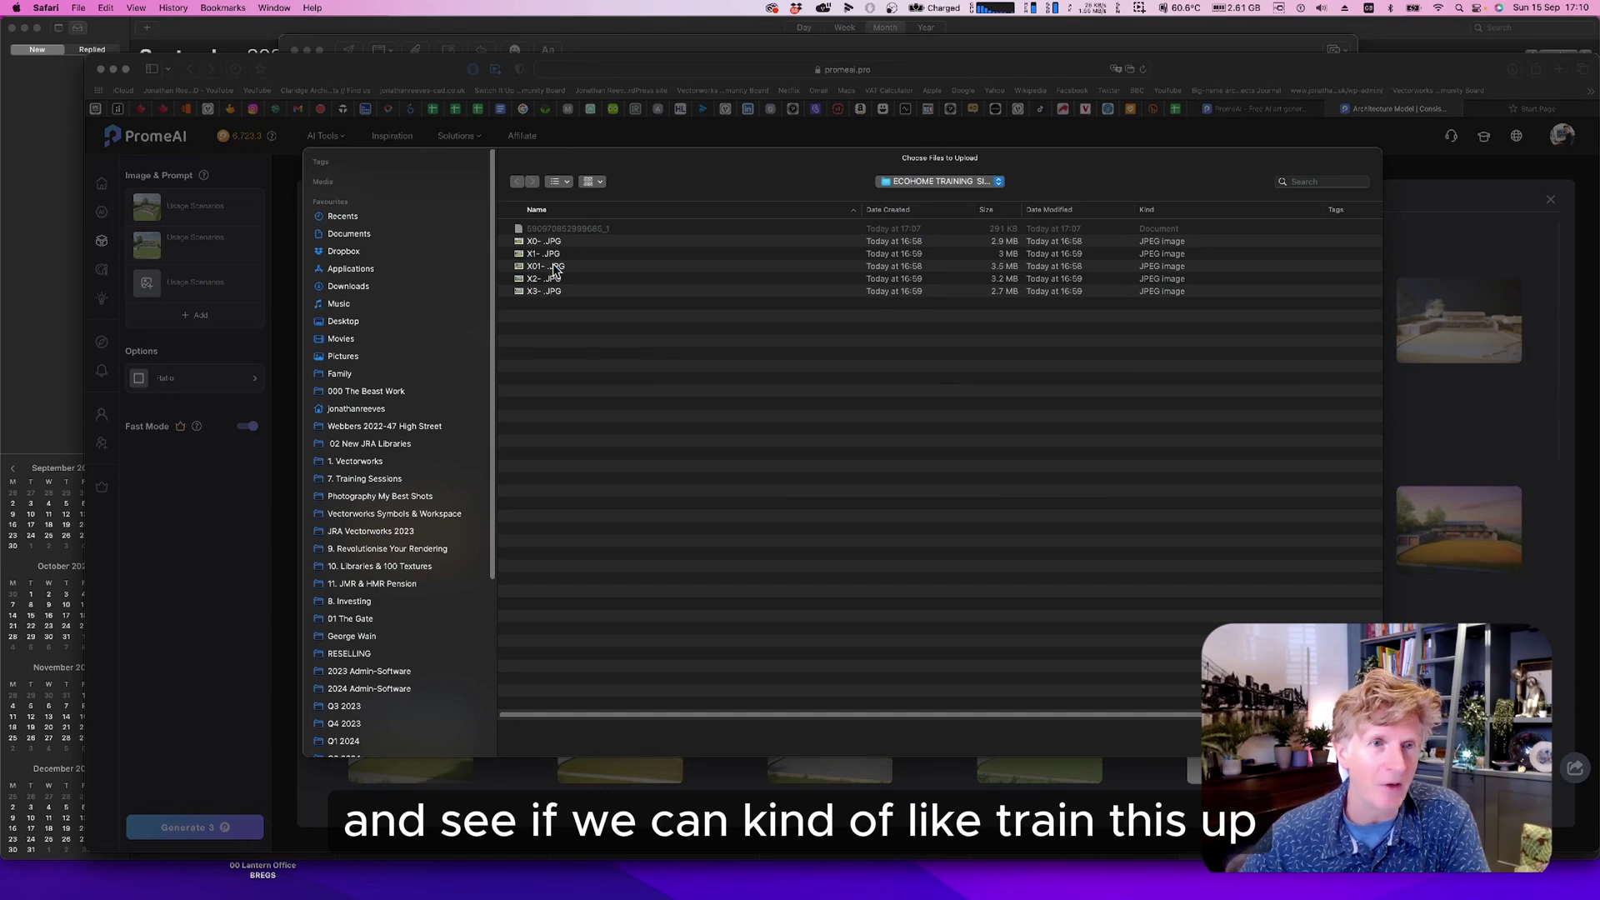
pyautogui.press('space')
pyautogui.press('space')
pyautogui.doubleClick(552, 265)
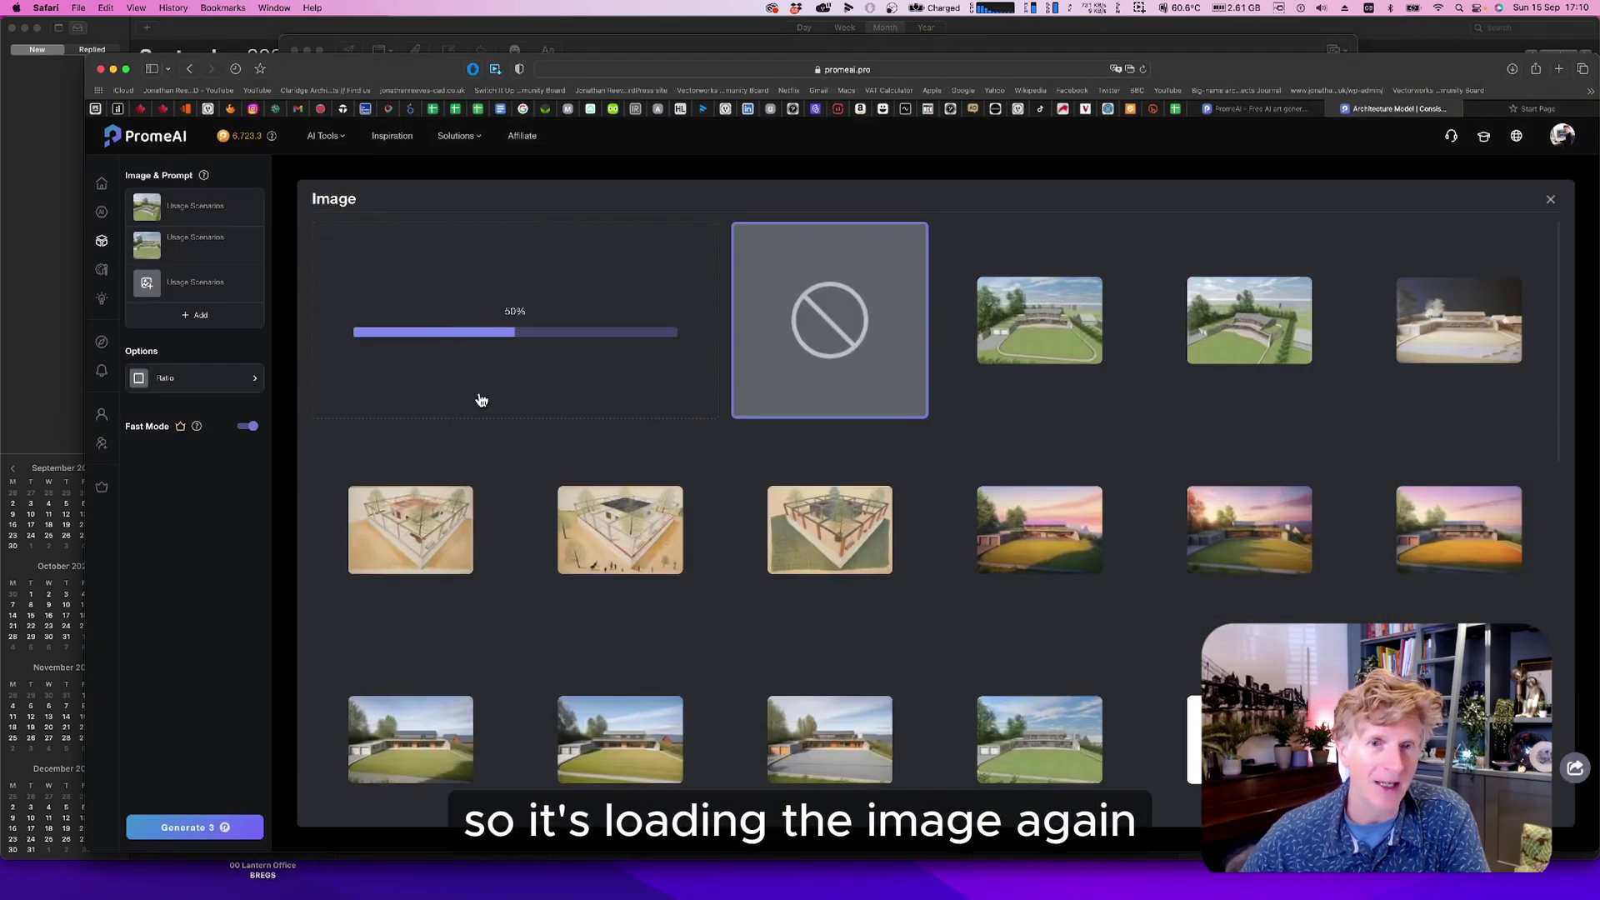
pyautogui.click(126, 69)
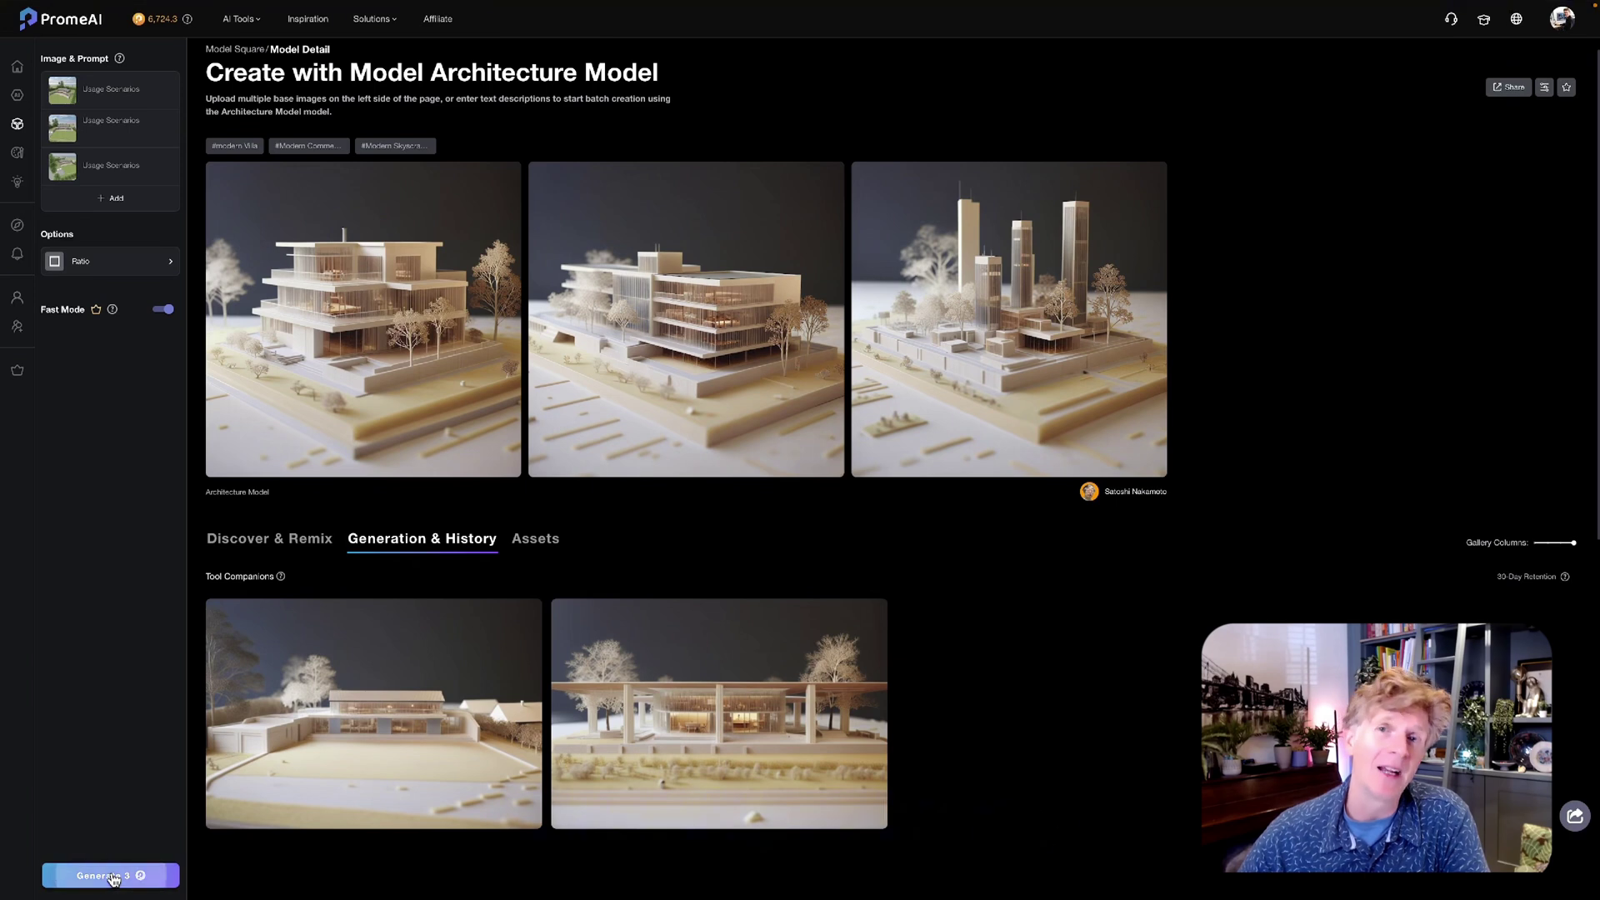
pyautogui.click(112, 875)
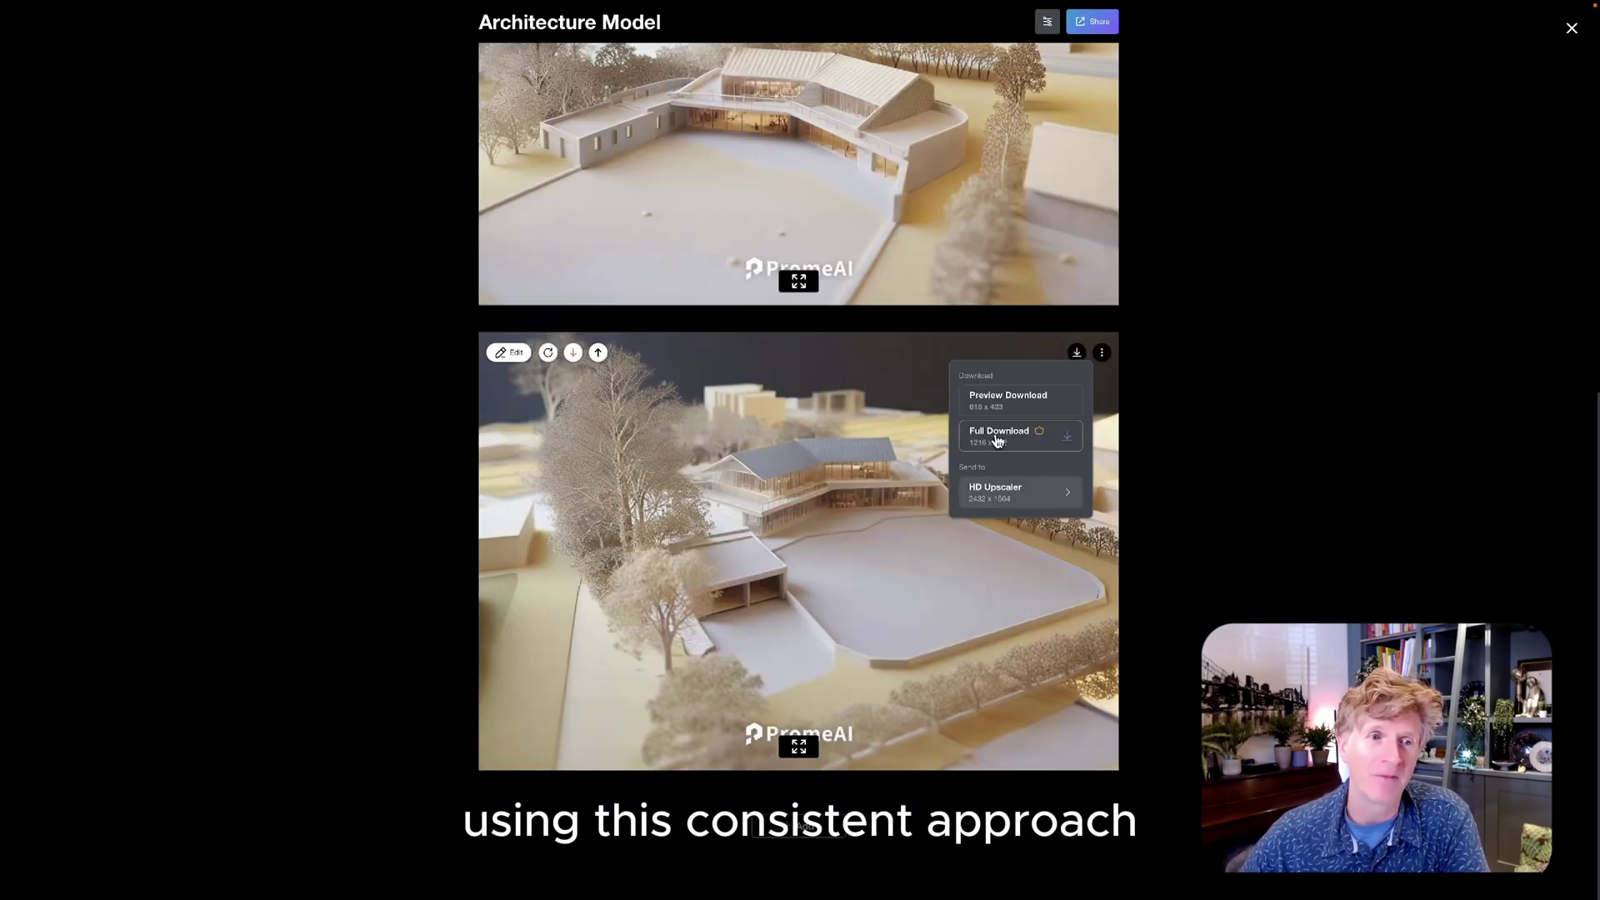
# Step: Download full-size copies of the three new architecture-model renders
pyautogui.click(1067, 440)
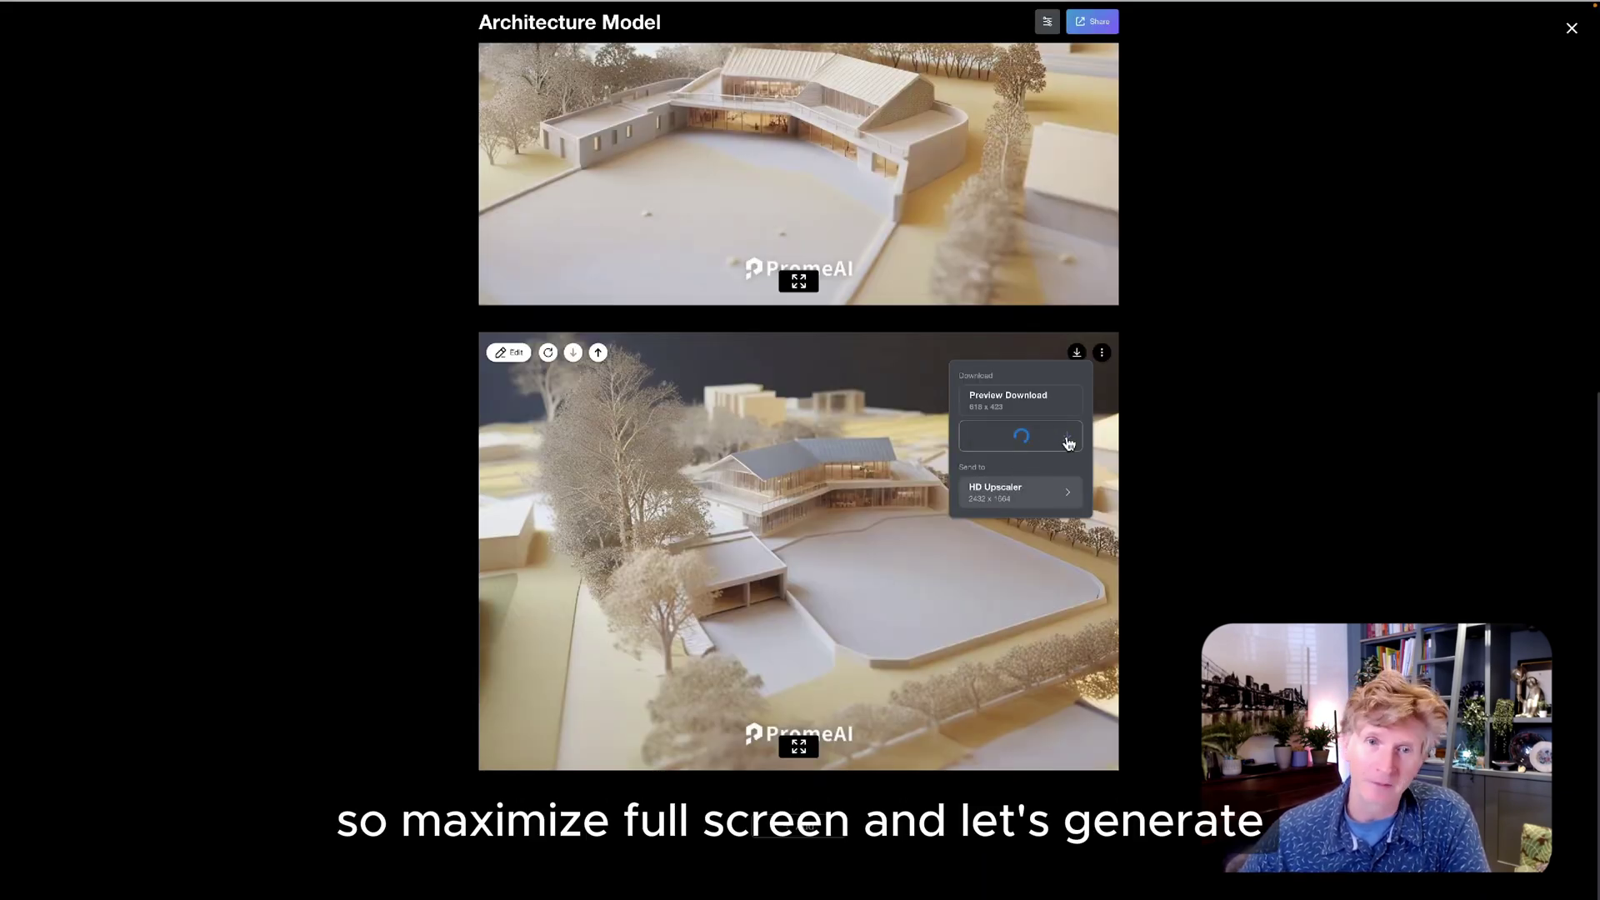
pyautogui.scroll(4, 1066, 416)
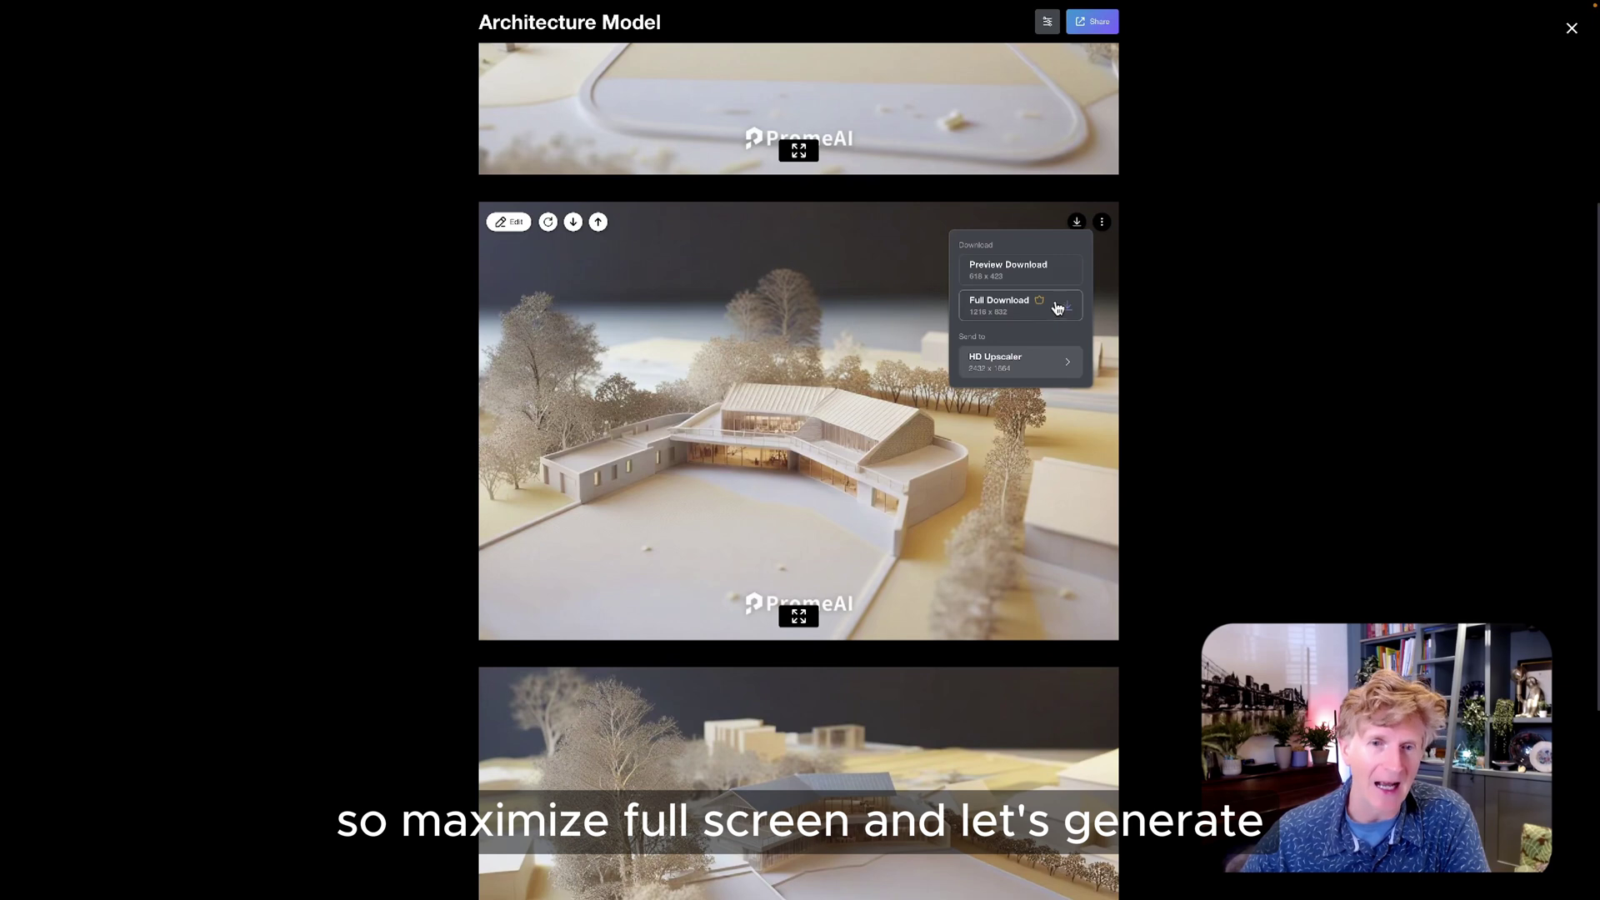
pyautogui.click(1056, 310)
pyautogui.scroll(3, 1083, 166)
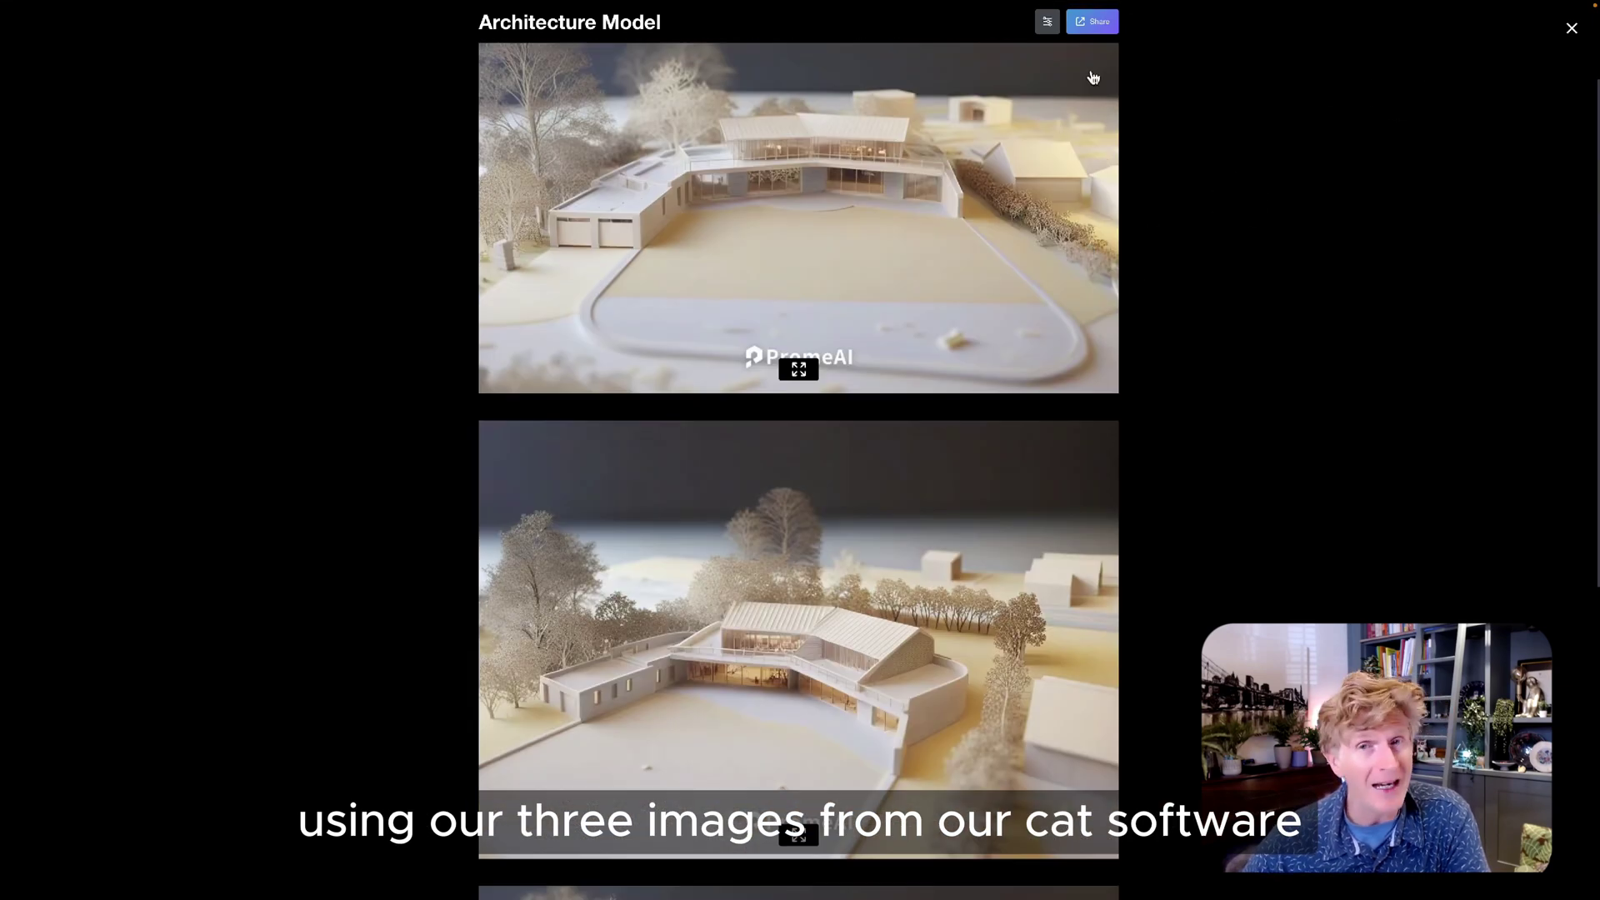
pyautogui.scroll(2, 1092, 77)
pyautogui.click(1077, 116)
pyautogui.click(1057, 201)
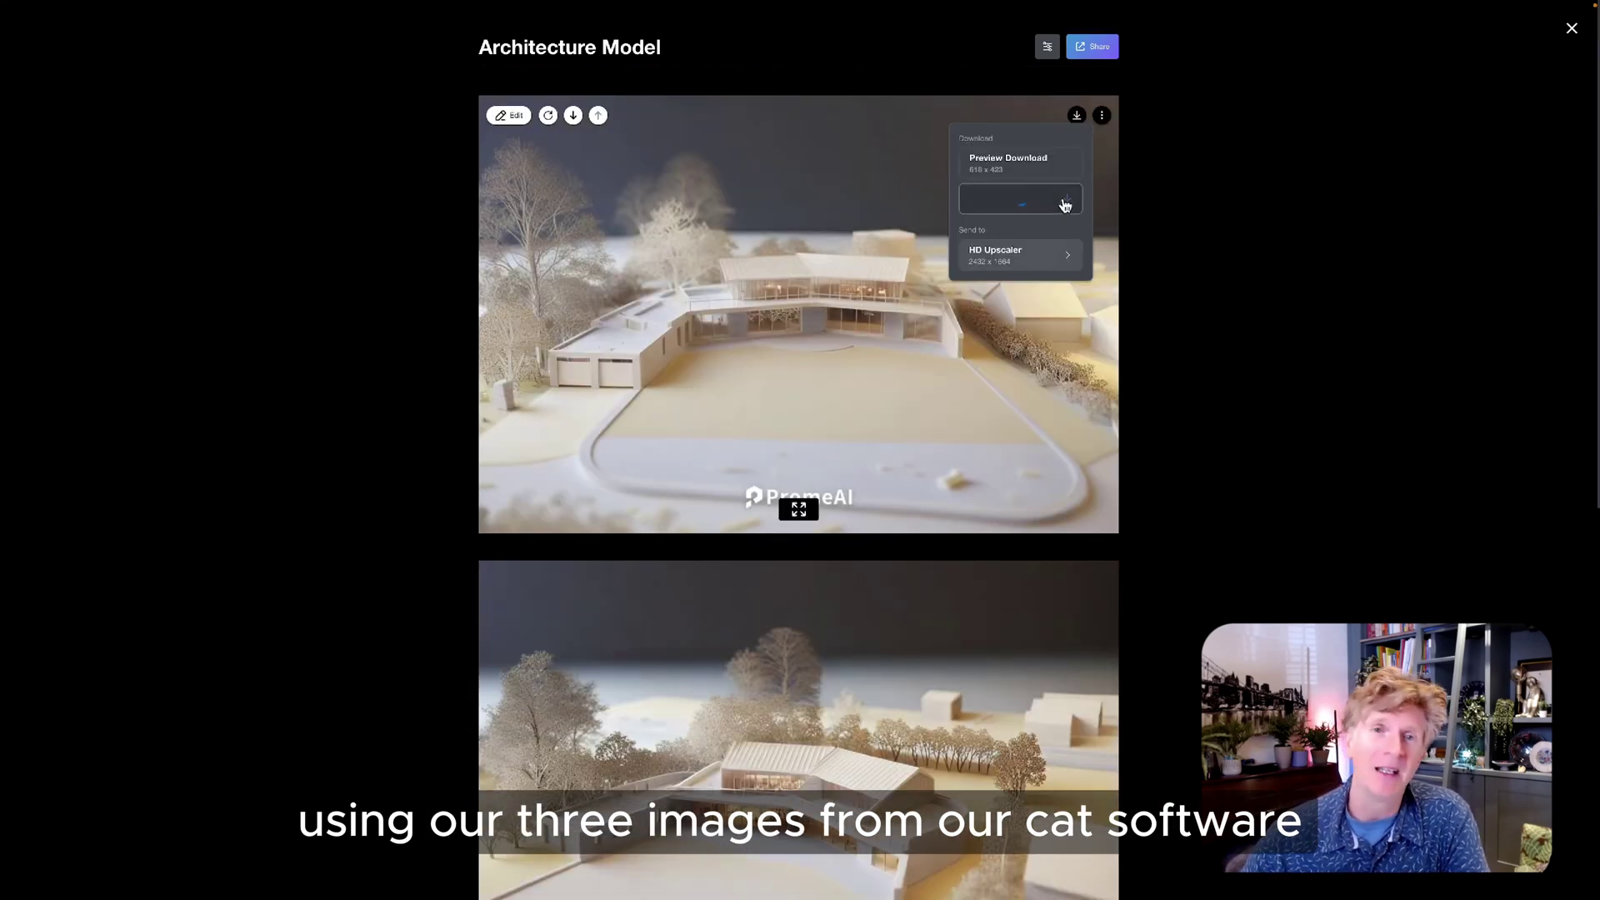
# Step: Check the Re-generate options and aspect ratio choices, then close them without regenerating
pyautogui.click(549, 117)
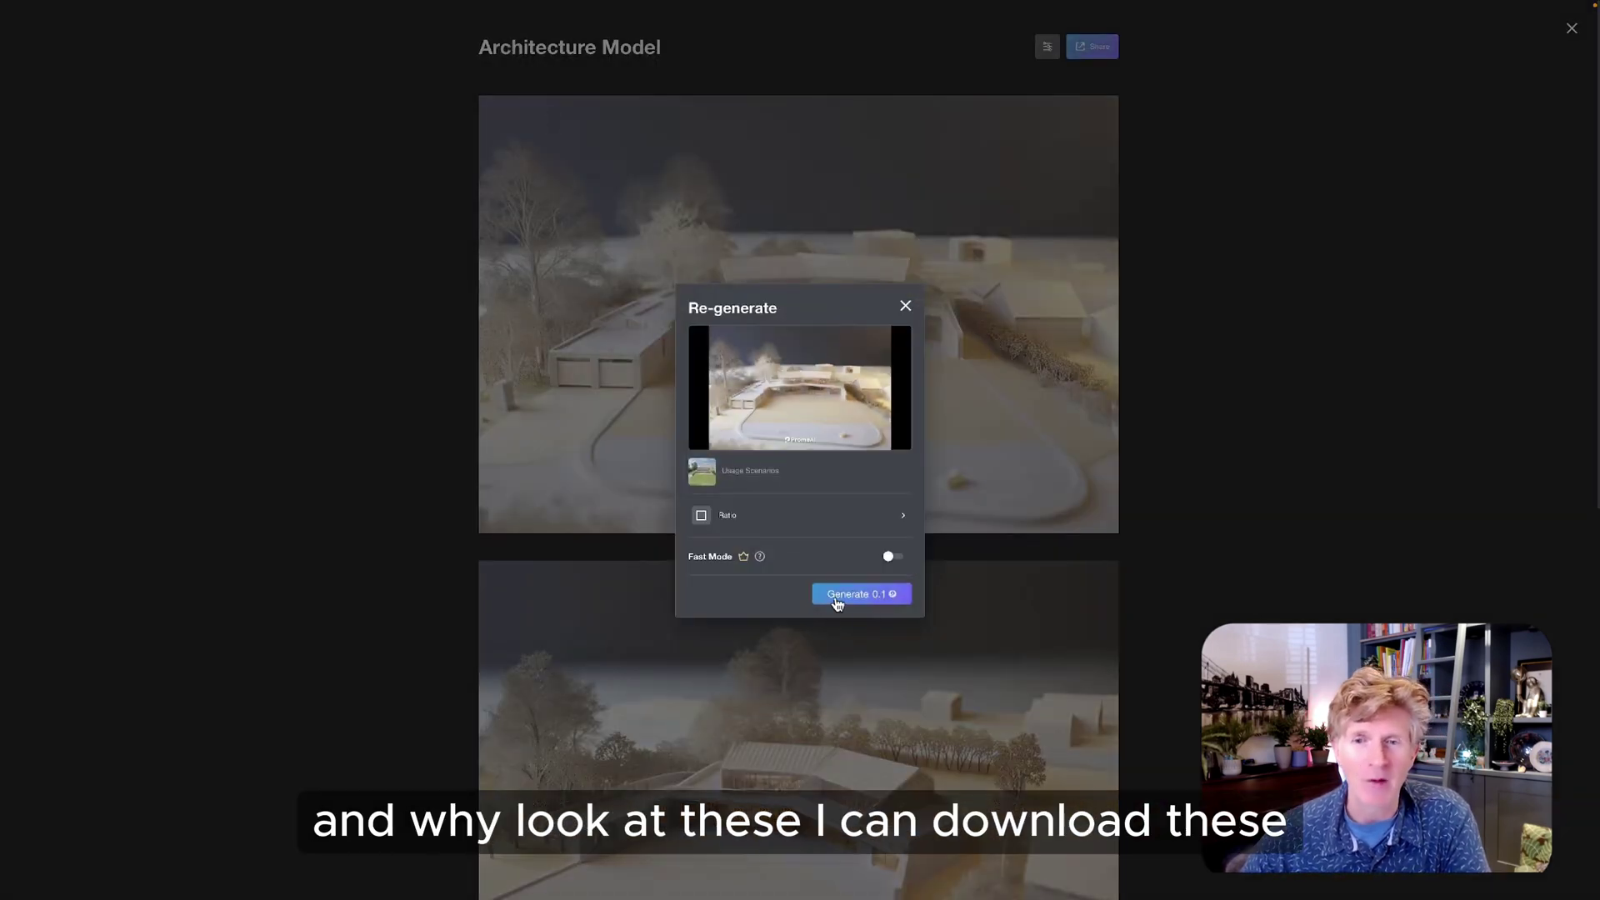
pyautogui.click(857, 521)
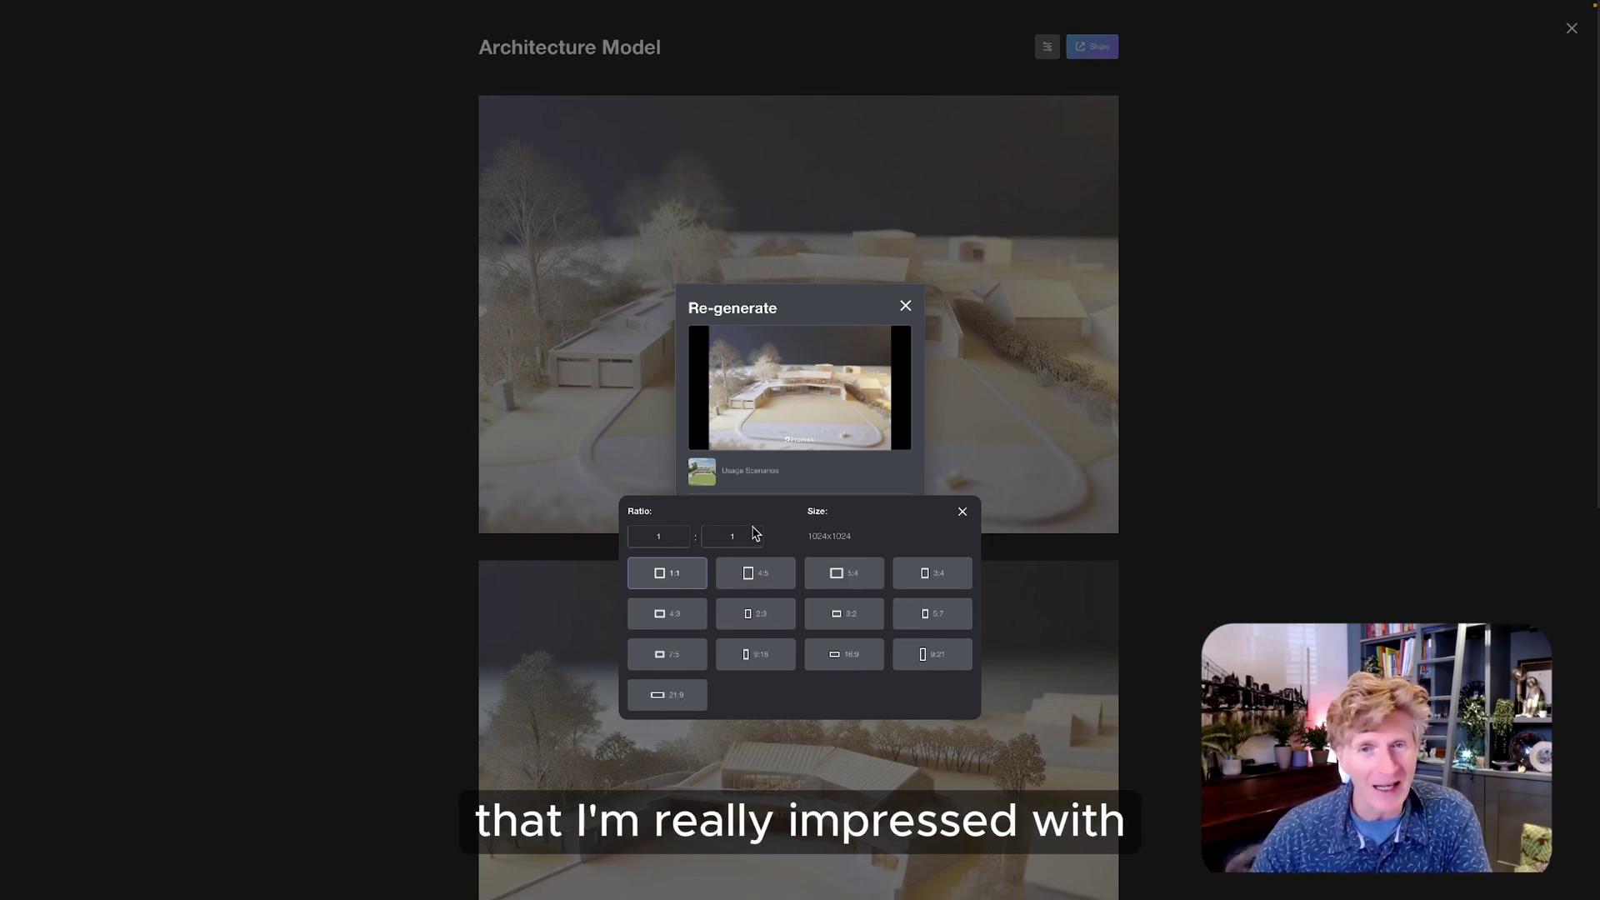
pyautogui.click(1148, 414)
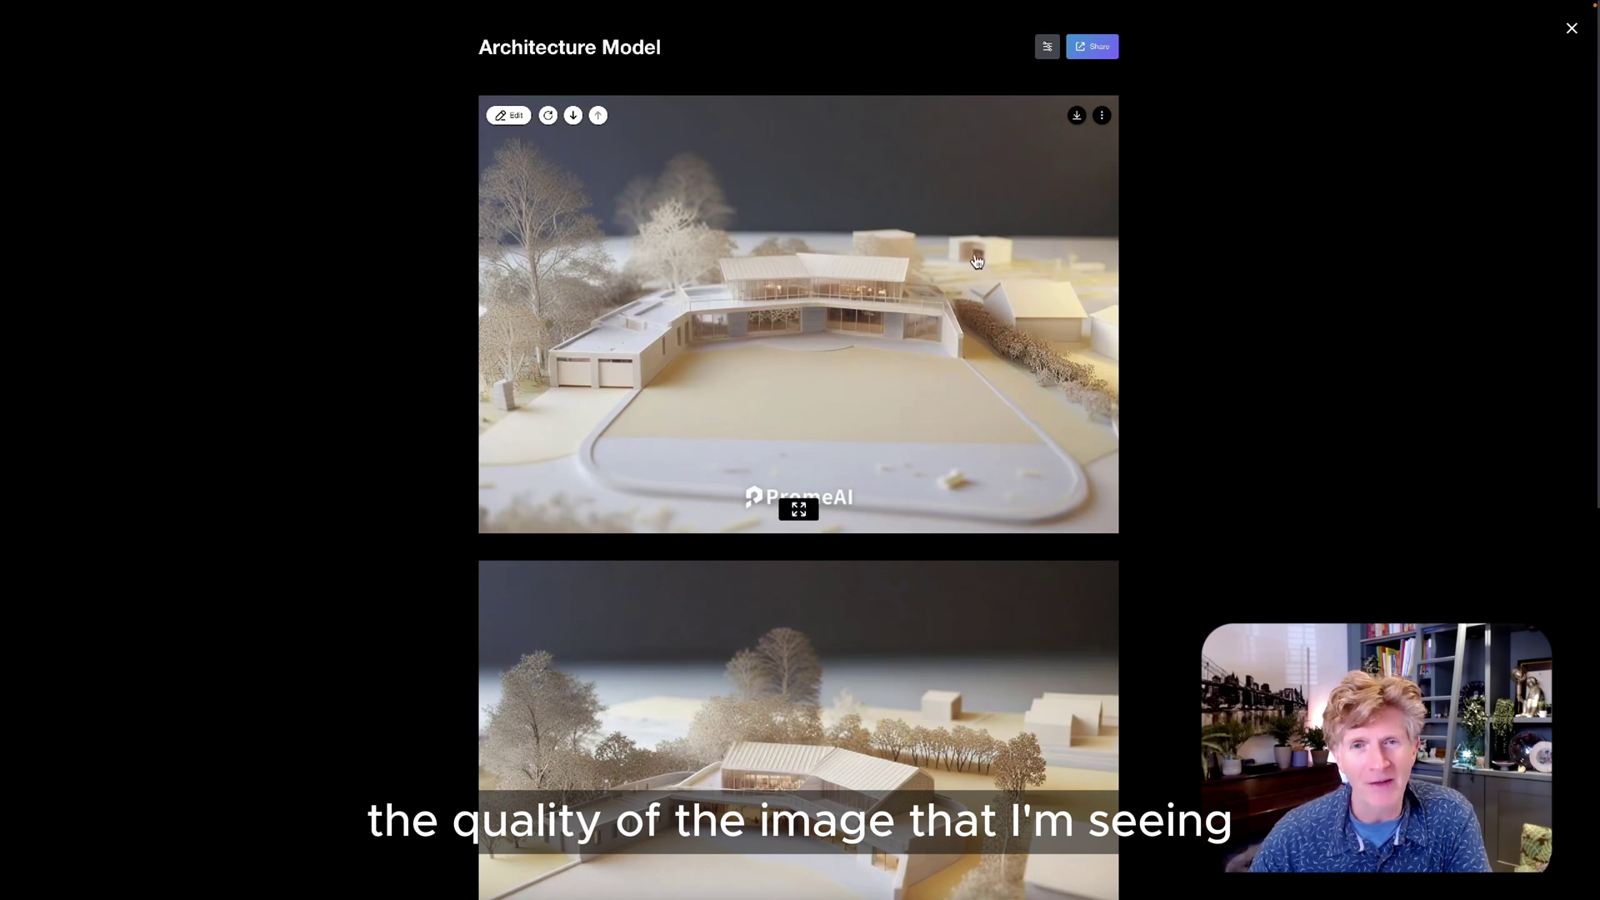